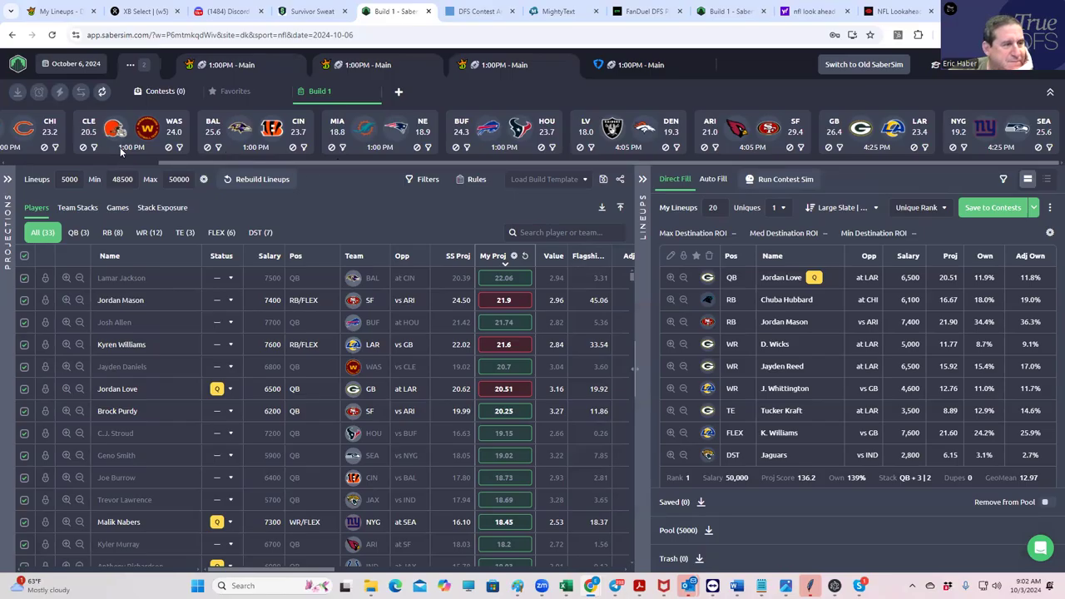
- Add a custom contest sim named MME from the NFL $3.25M Fantasy Football Millionaire contest, keeping its settings, and return to Build 1
click(156, 92)
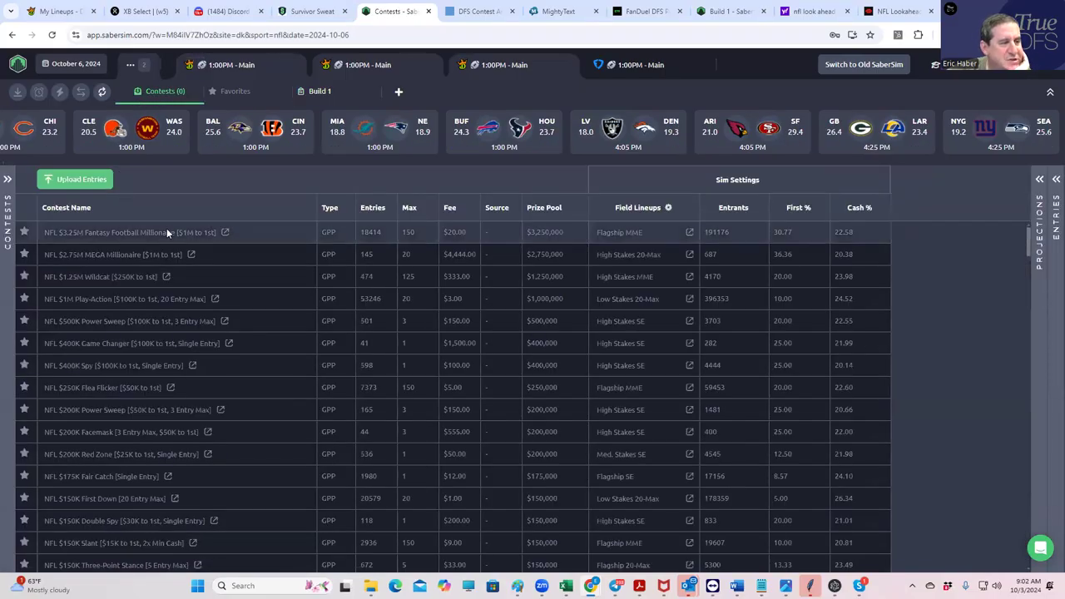
right_click(155, 230)
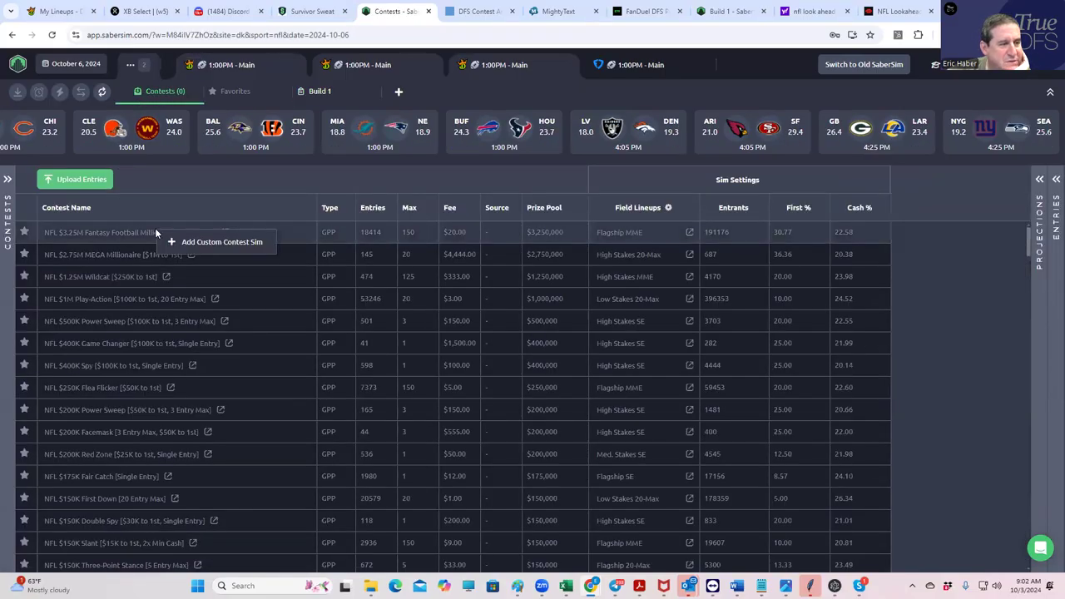
click(210, 242)
click(421, 277)
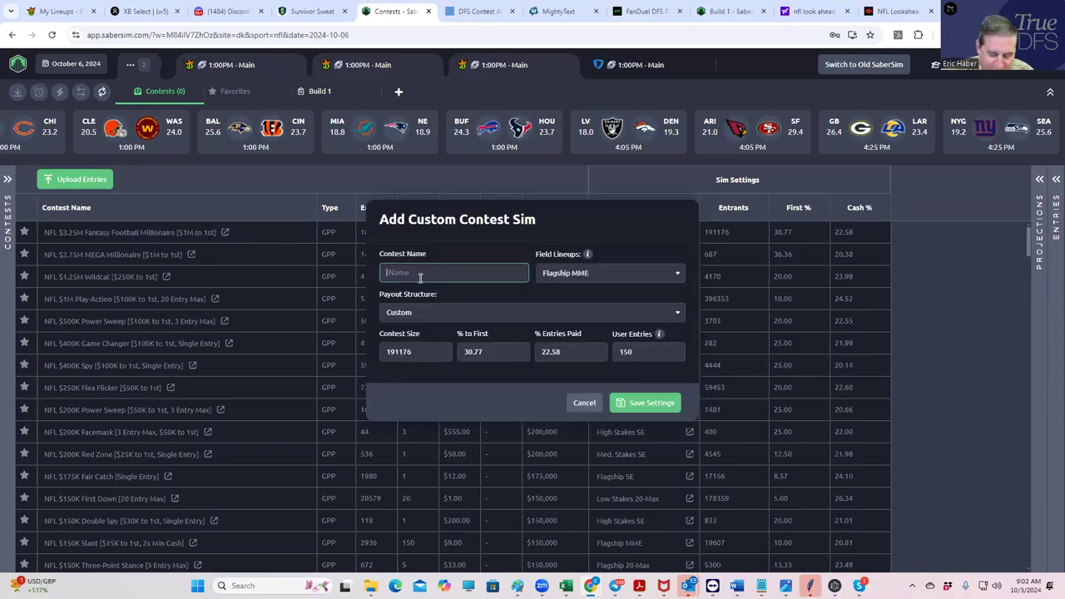
text(MME)
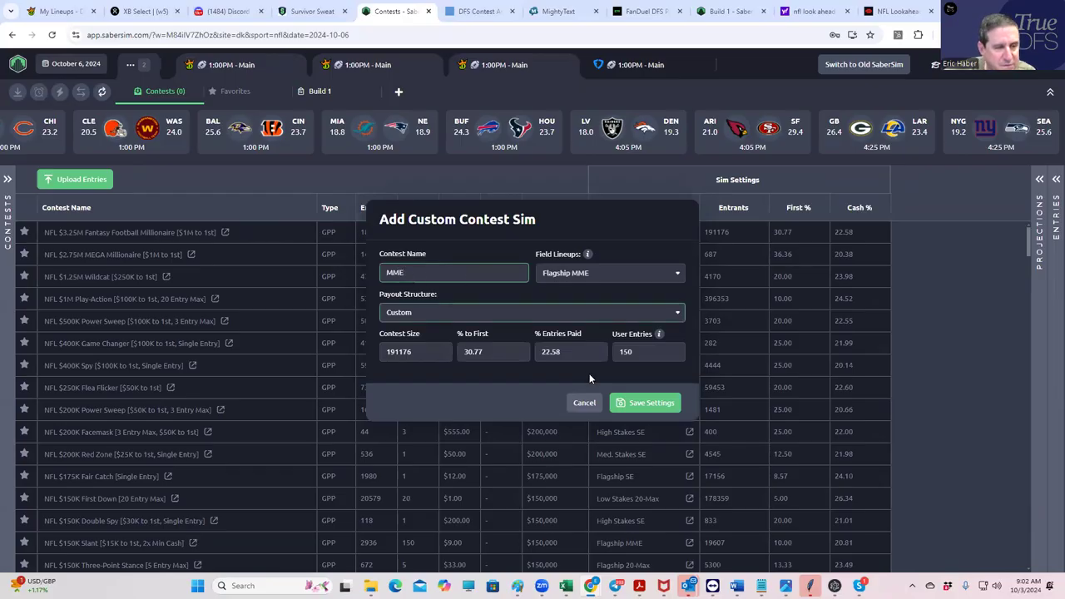
click(631, 402)
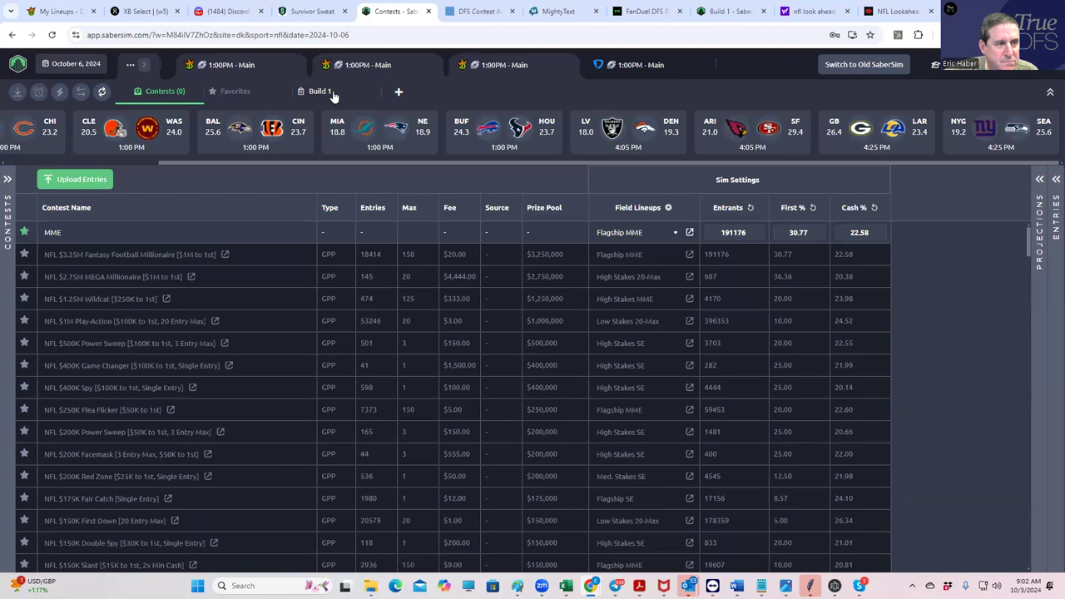
click(333, 96)
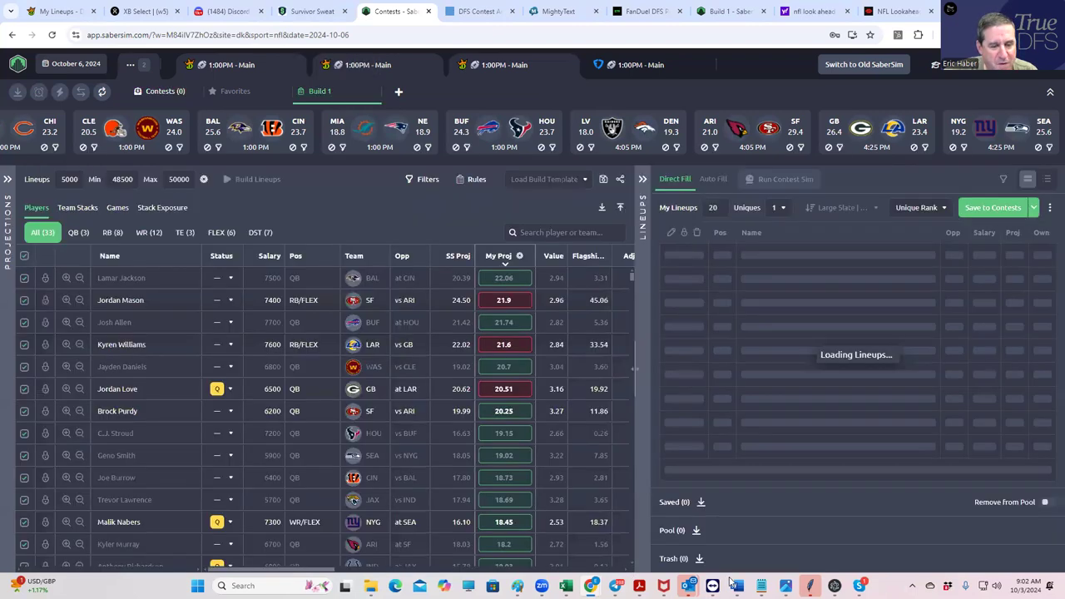
- Open the NFLDK_Proj and NFLDK_Stacks workbooks together from the TrueDFS NFL folder
right_click(566, 586)
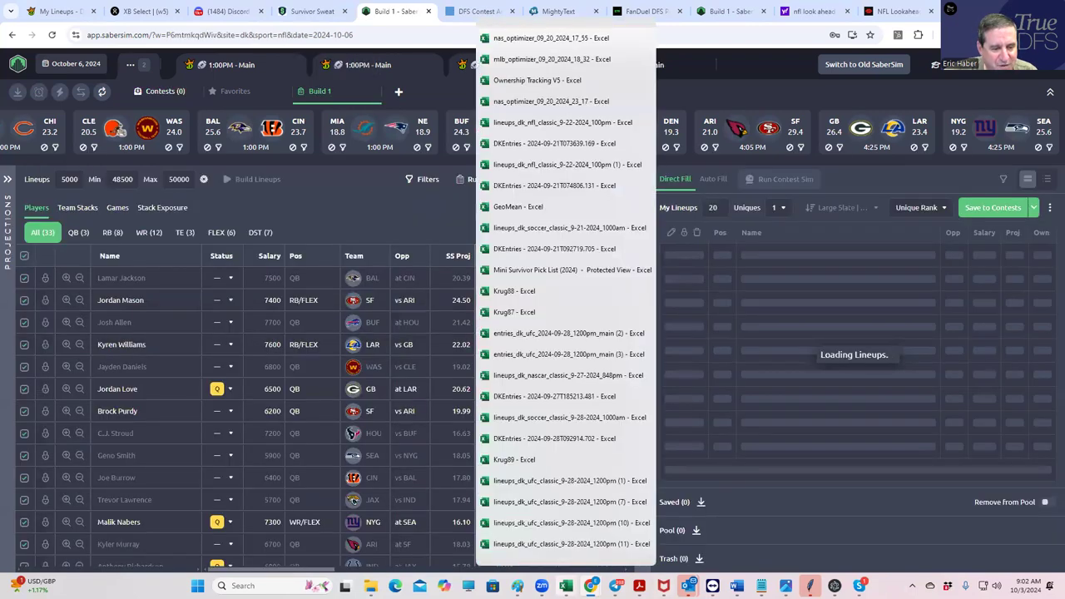
scroll(574, 549, down, 3)
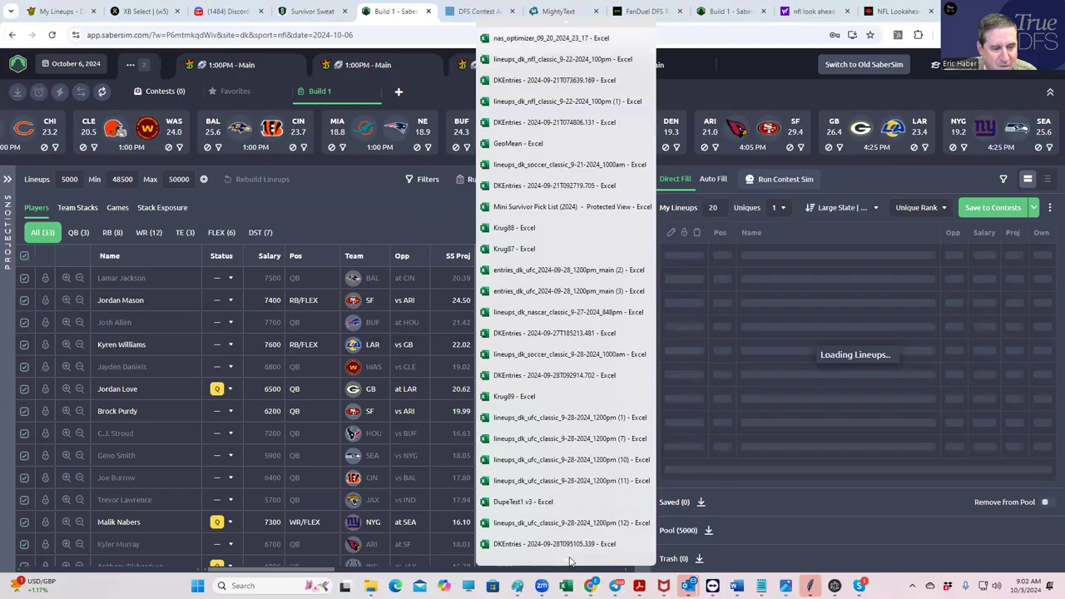
scroll(571, 549, down, 3)
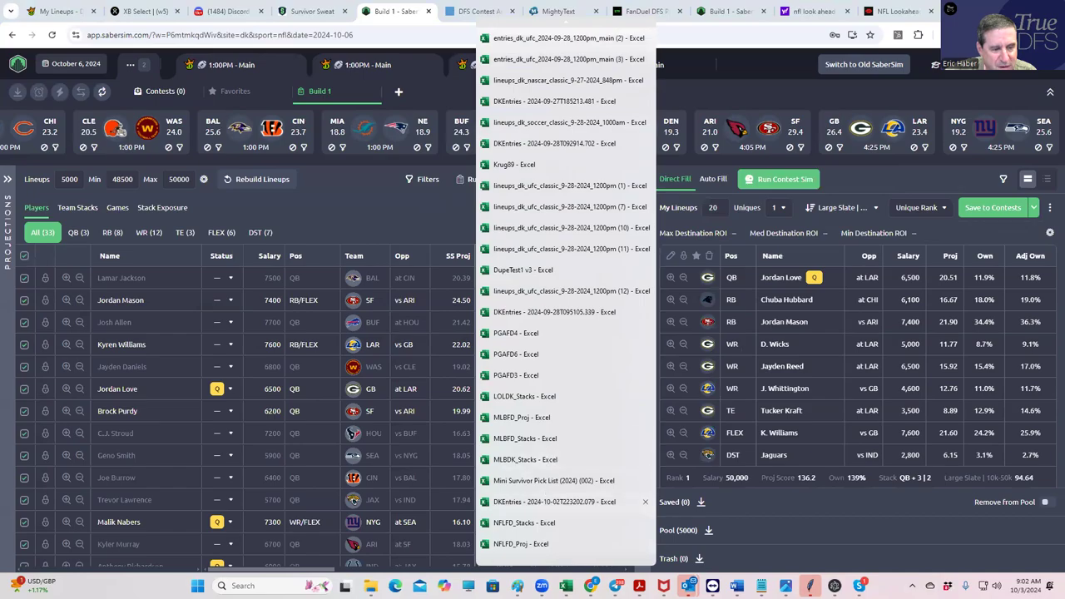
click(371, 586)
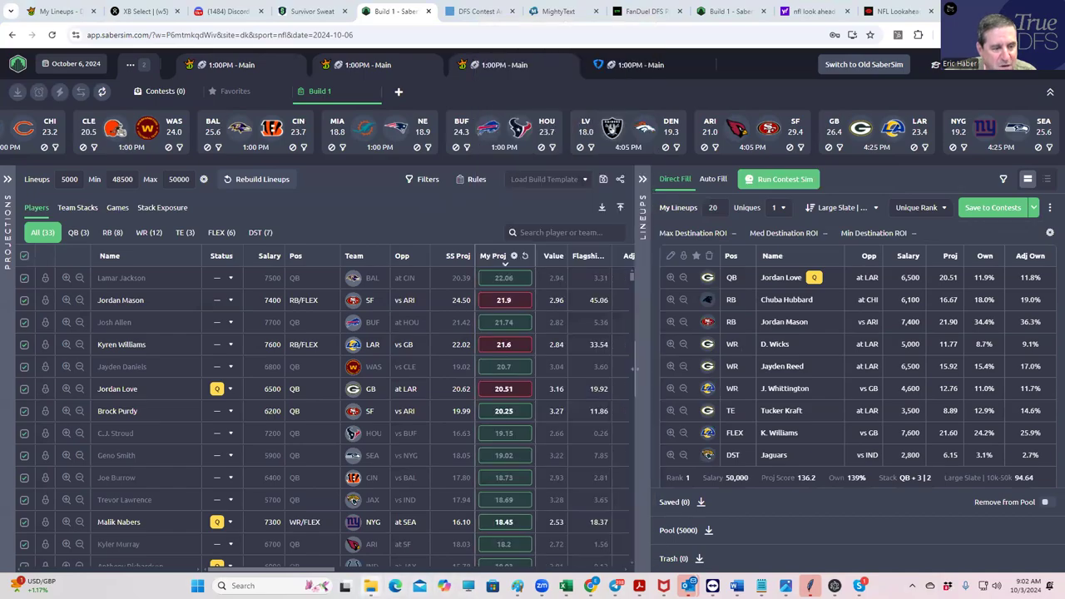
click(11, 545)
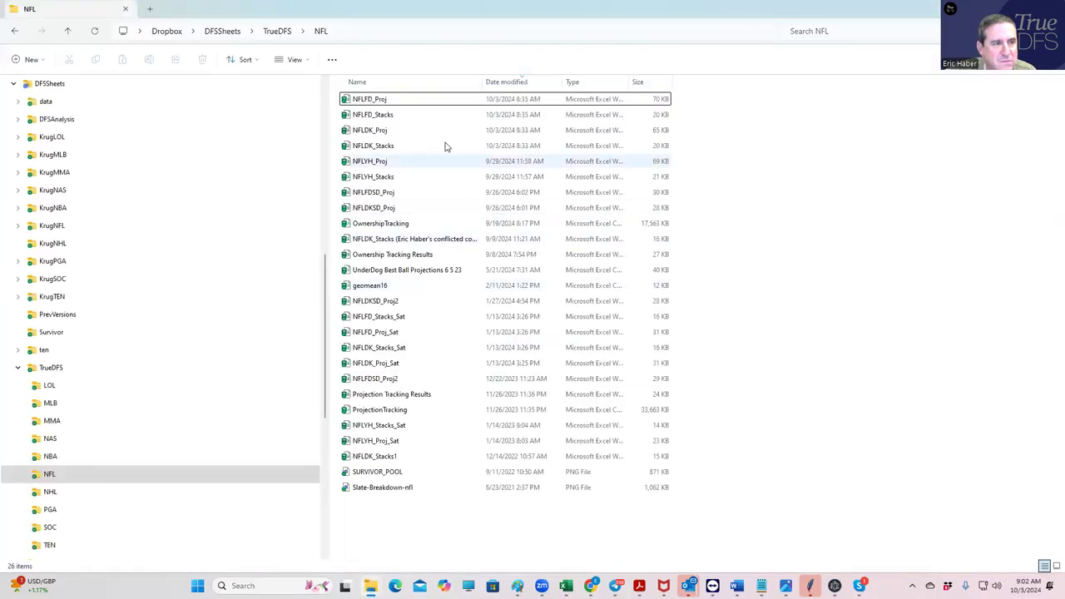
click(380, 132)
ctrl+click(383, 146)
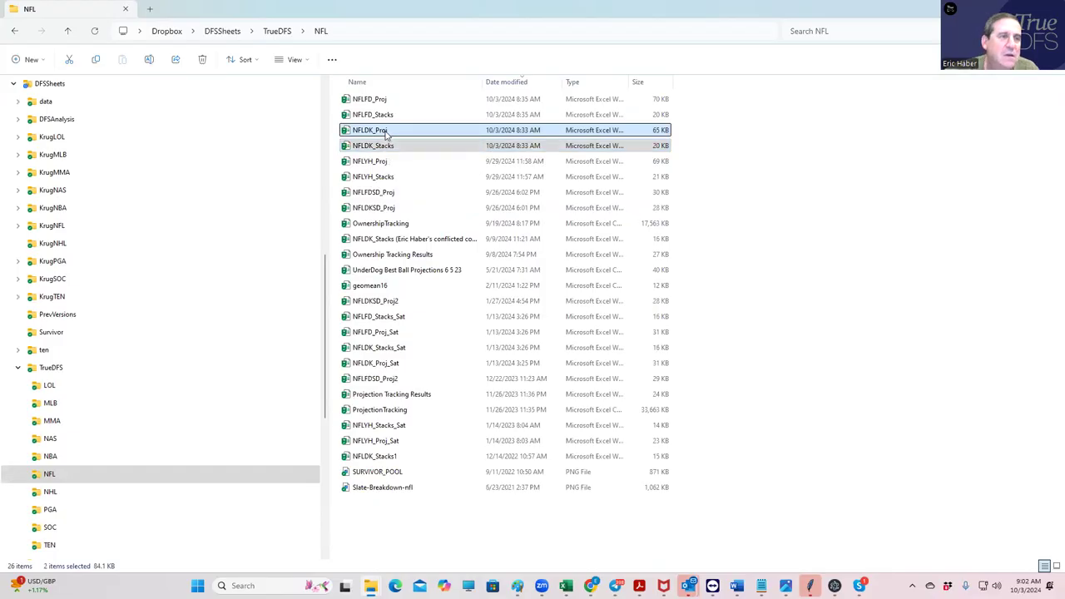
right_click(388, 133)
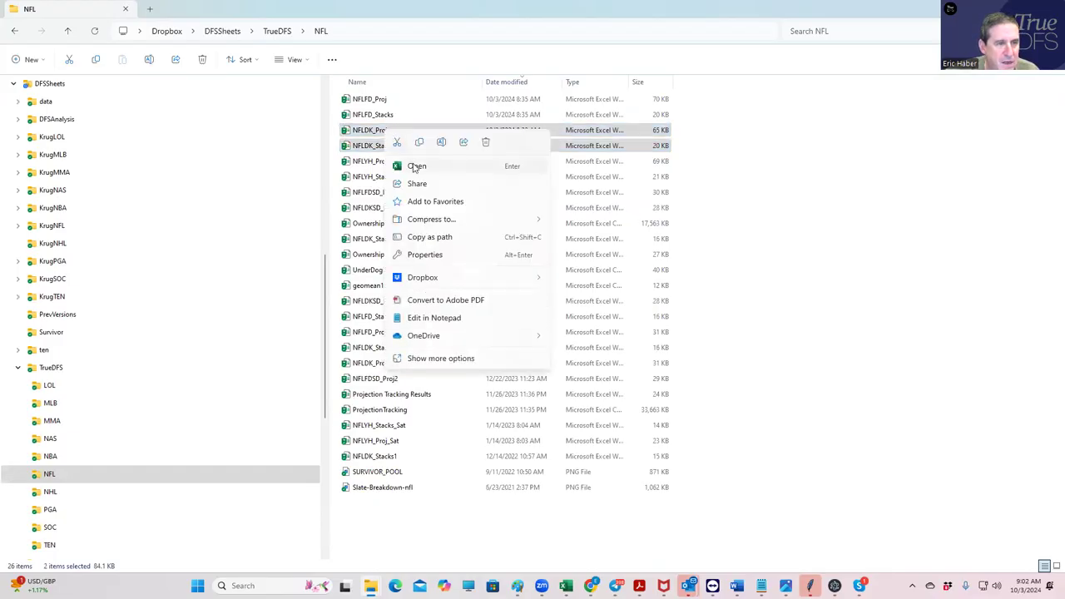
click(416, 165)
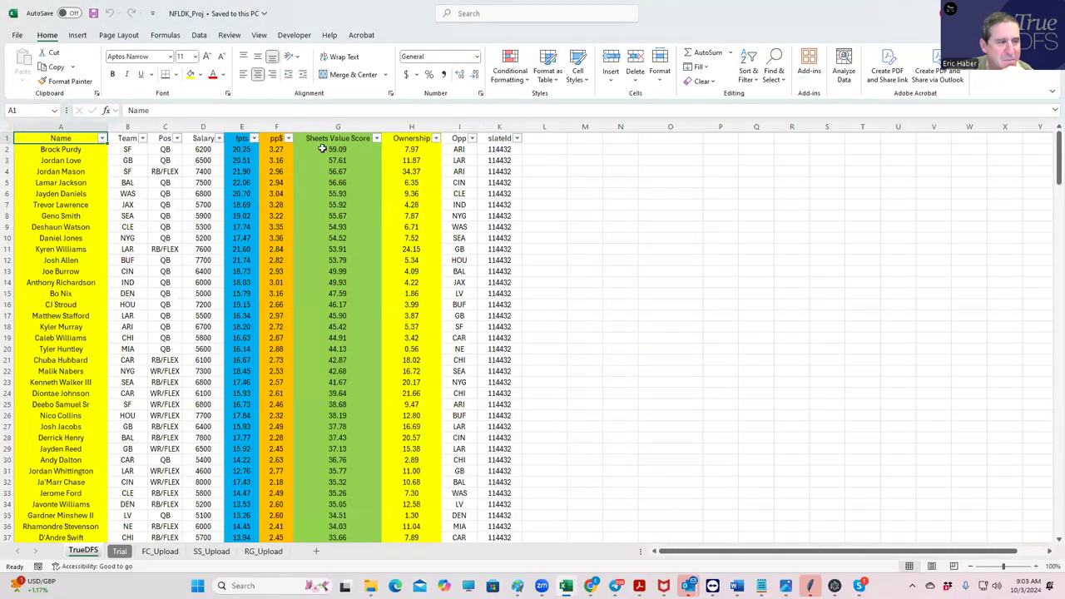
- Examine the Sheets Value Score of the highest-ranked players in the NFLDK_Proj sheet
click(334, 152)
click(336, 160)
click(335, 193)
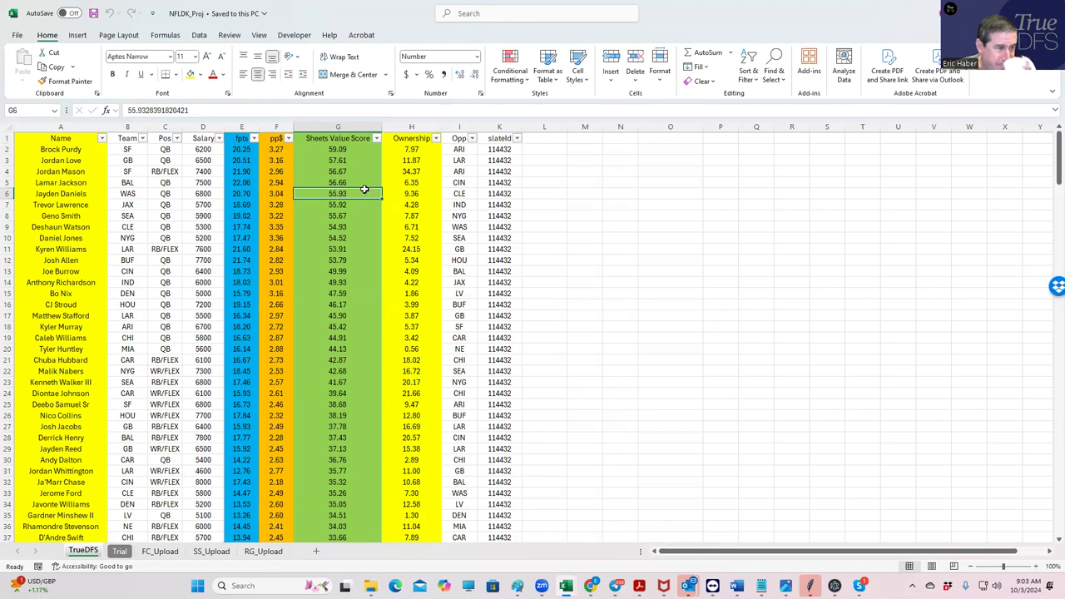
click(338, 236)
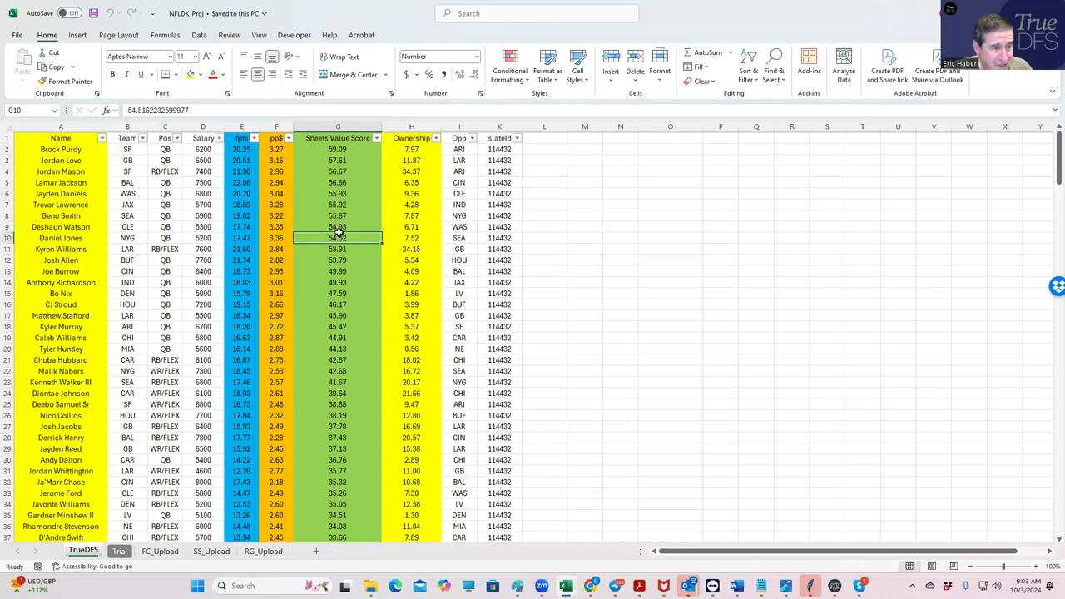
click(337, 150)
click(332, 183)
click(340, 236)
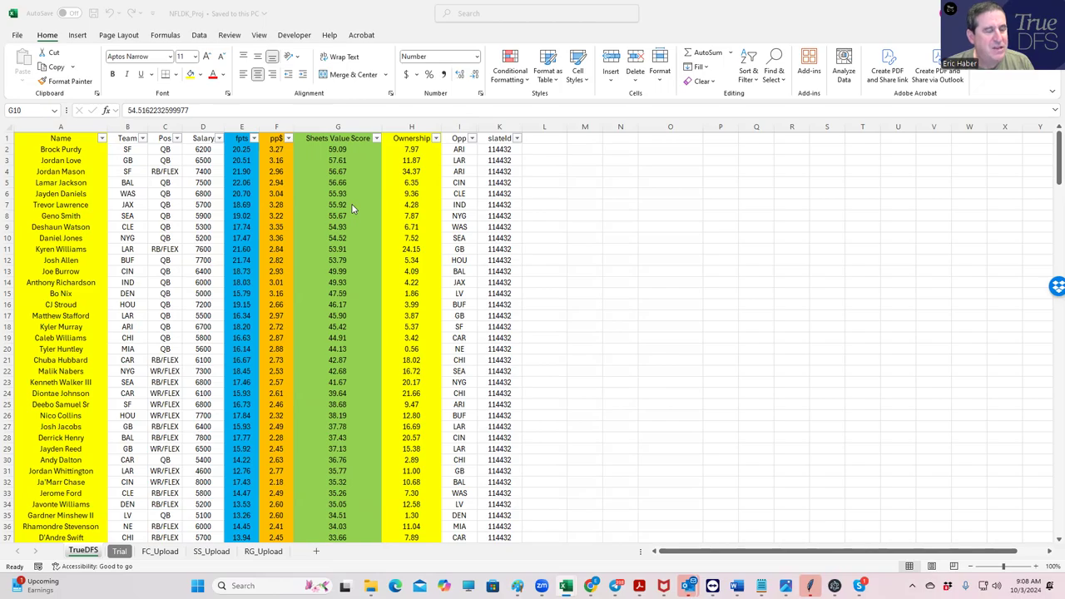
click(333, 152)
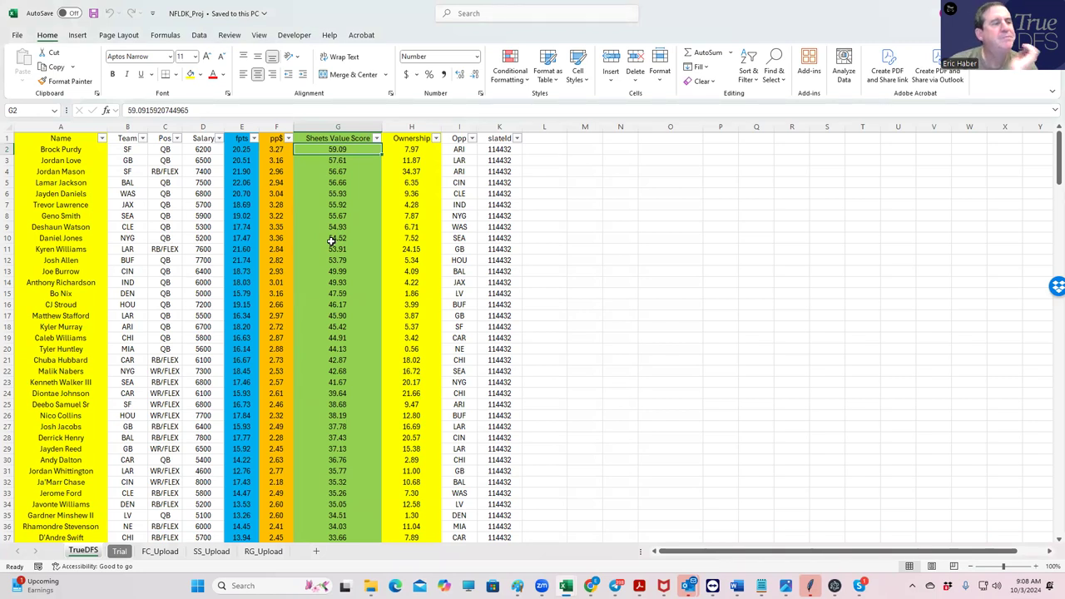
- Sort the player projections by position from A to Z, followed by a sort on pp$ from largest to smallest
click(175, 170)
click(205, 171)
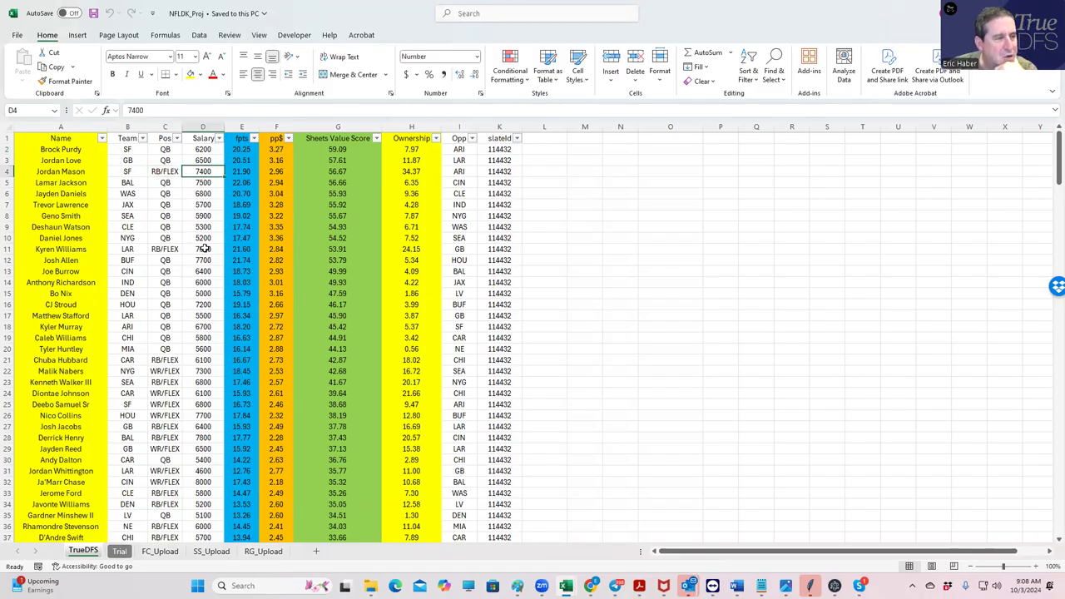
click(176, 137)
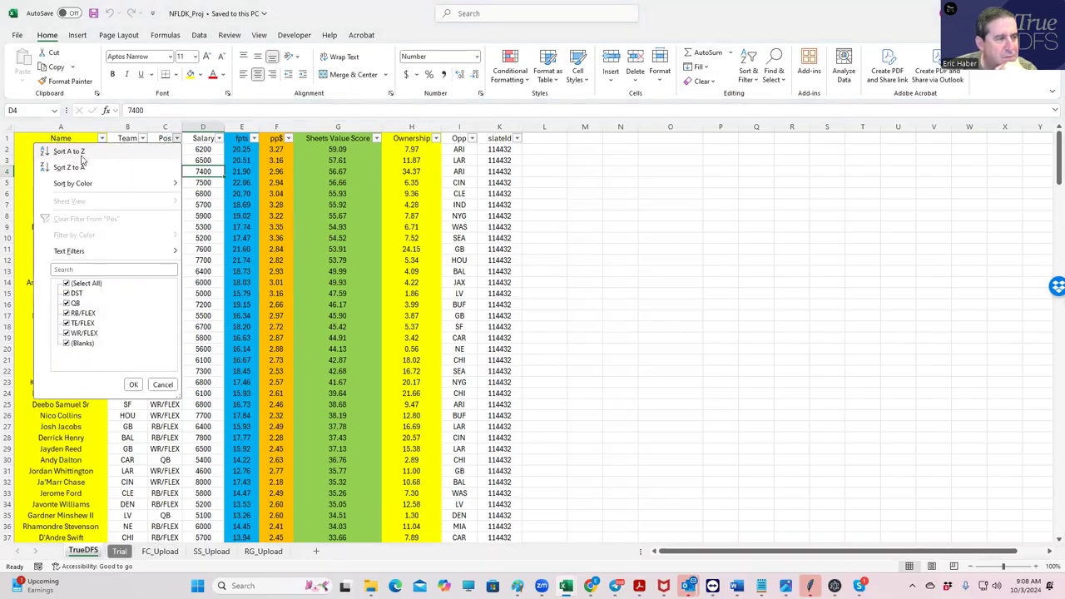
key(Escape)
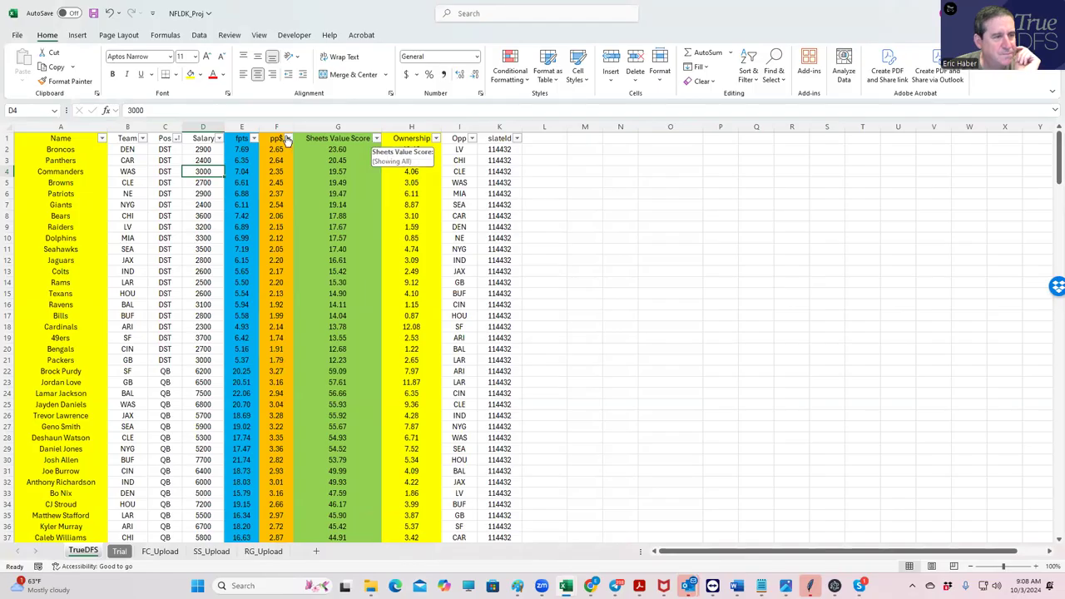
click(288, 138)
click(198, 168)
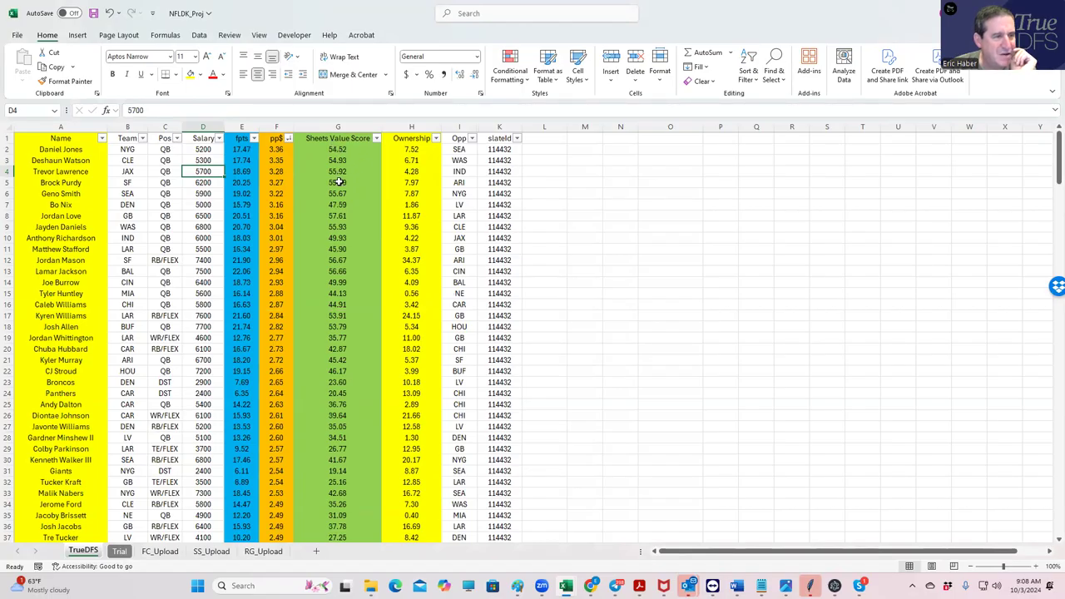
click(278, 160)
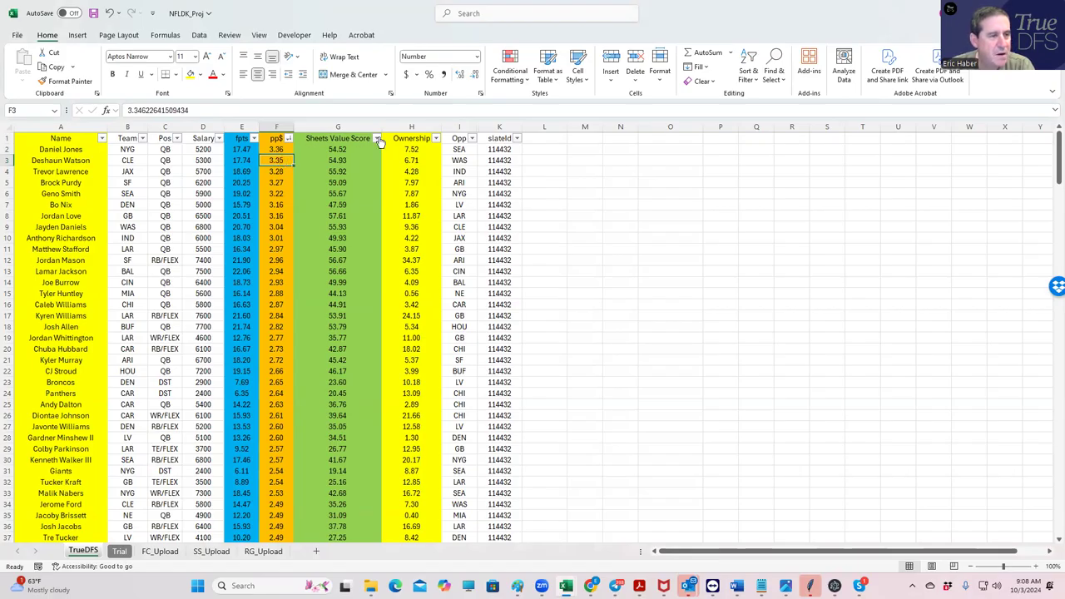
- Sort the players by Sheets Value Score from largest to smallest, followed by position from A to Z
click(376, 138)
click(295, 167)
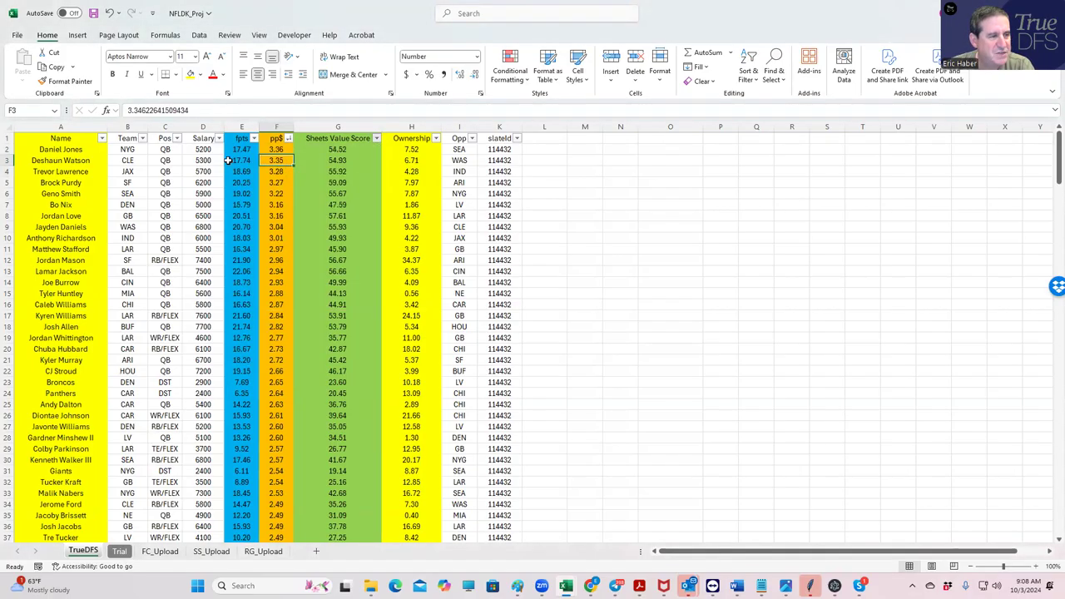
click(177, 139)
click(96, 153)
scroll(190, 209, down, 10)
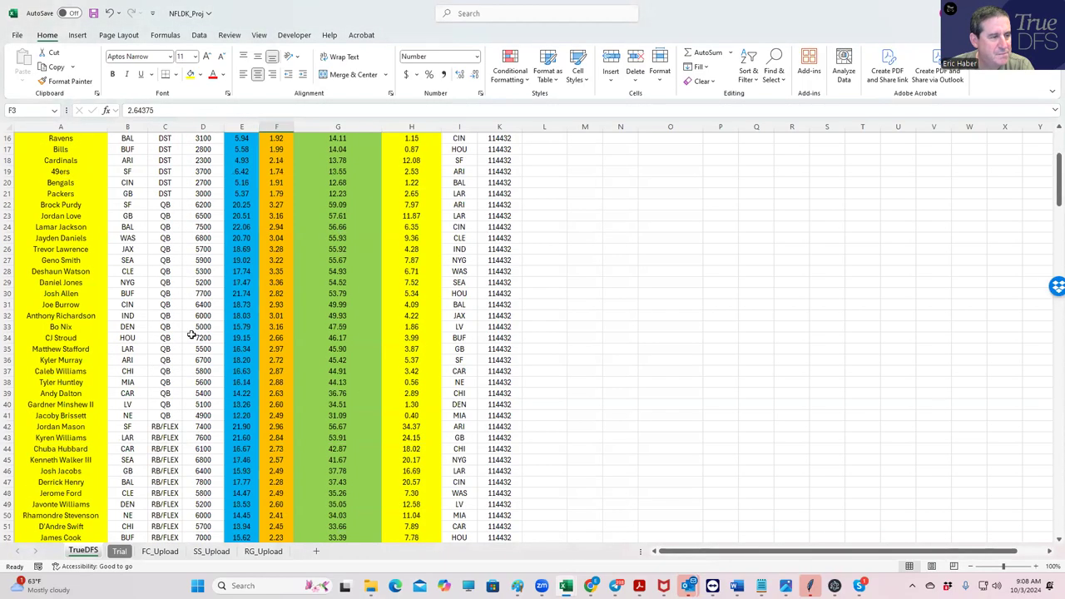
- Compare the Sheets Value Scores of Jordan Mason, Kyren Williams and Chuba Hubbard within the running back group
click(340, 261)
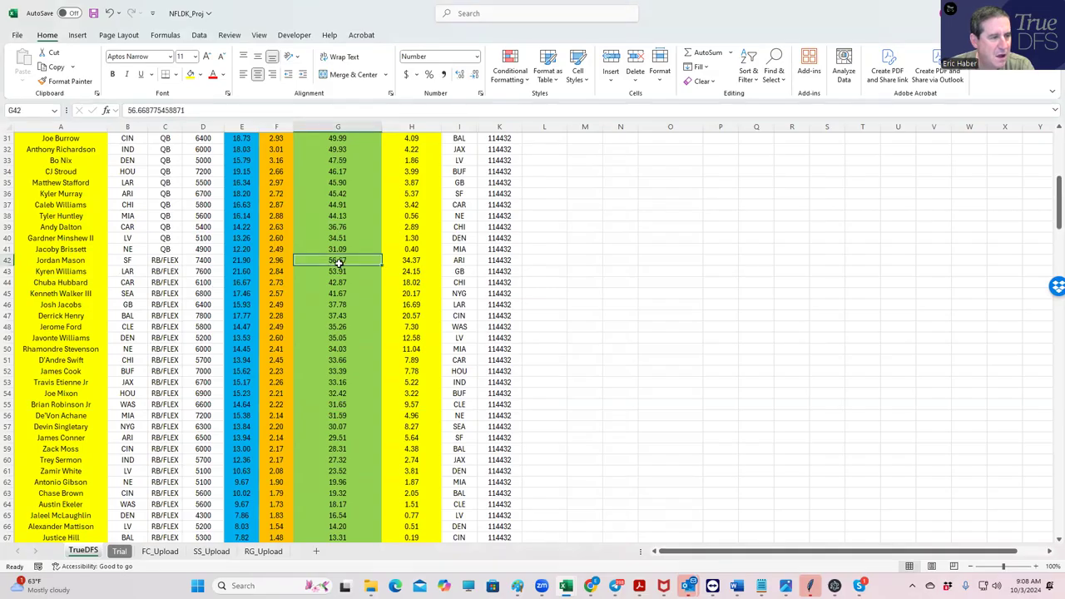
click(338, 281)
click(341, 271)
click(337, 259)
click(337, 272)
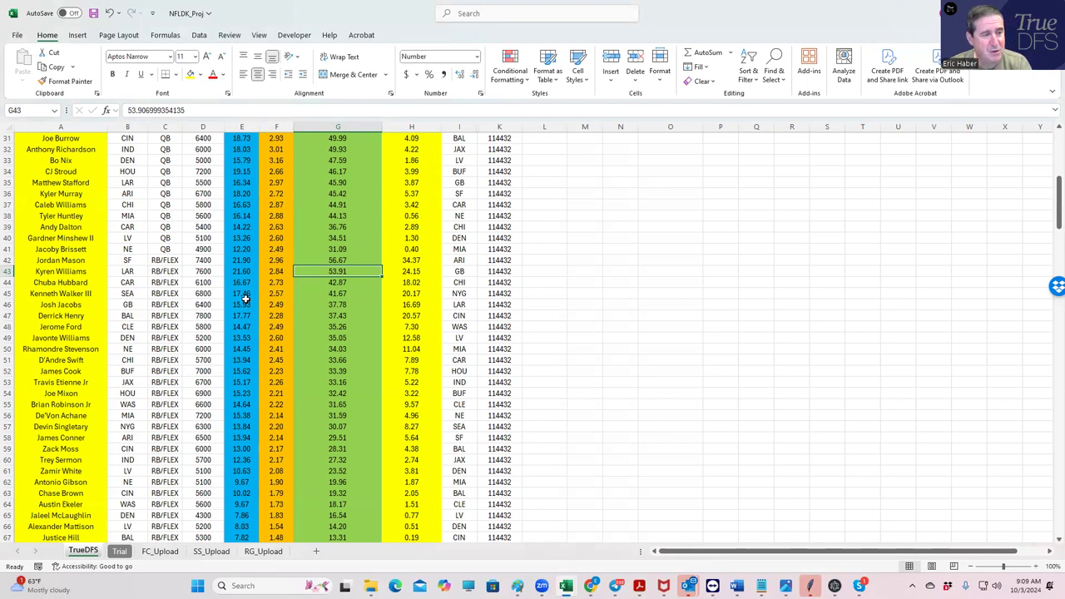
scroll(337, 212, up, 9)
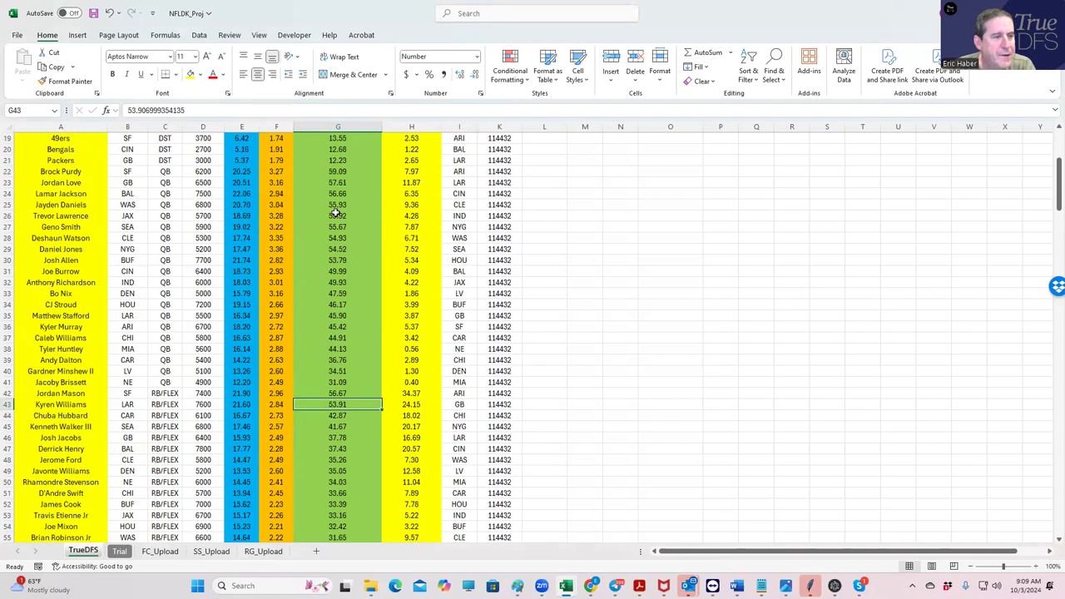
scroll(346, 190, up, 1)
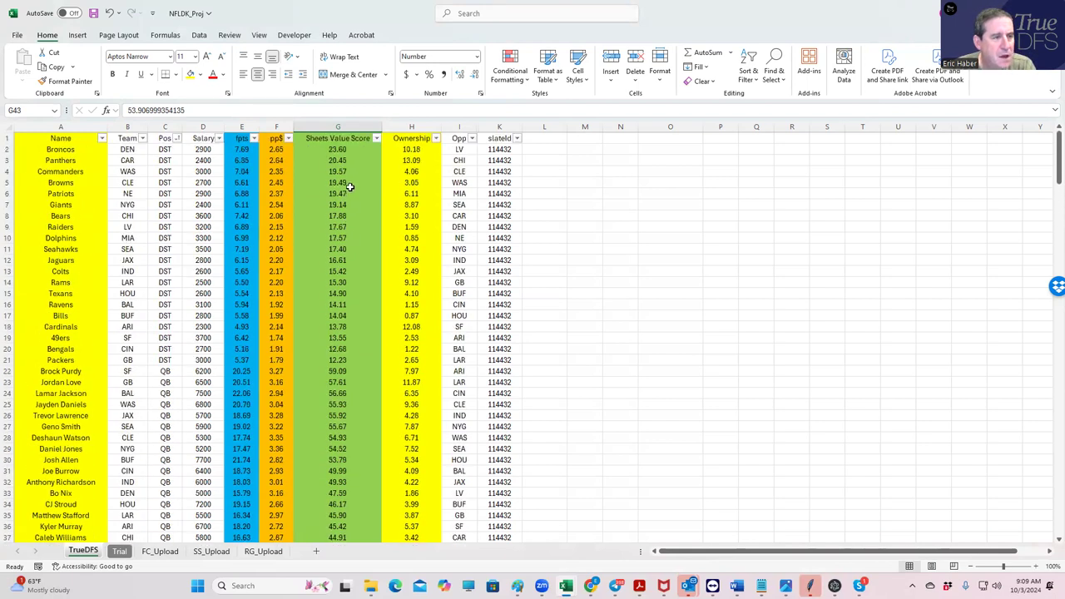
- Sort the players by pp$ from largest to smallest and compare where the top running backs rank
click(288, 139)
click(214, 167)
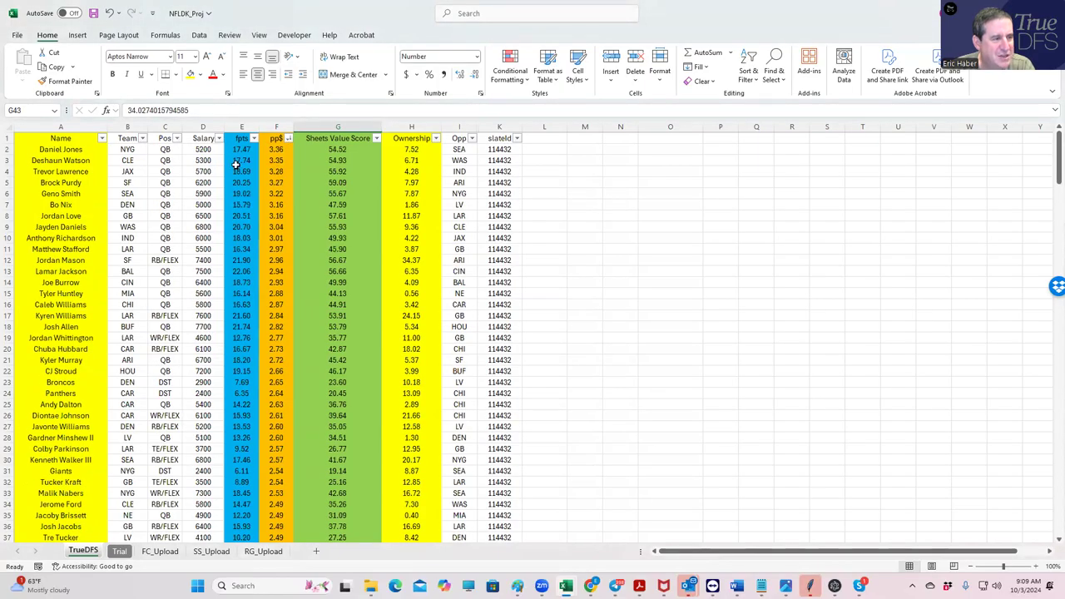
click(157, 261)
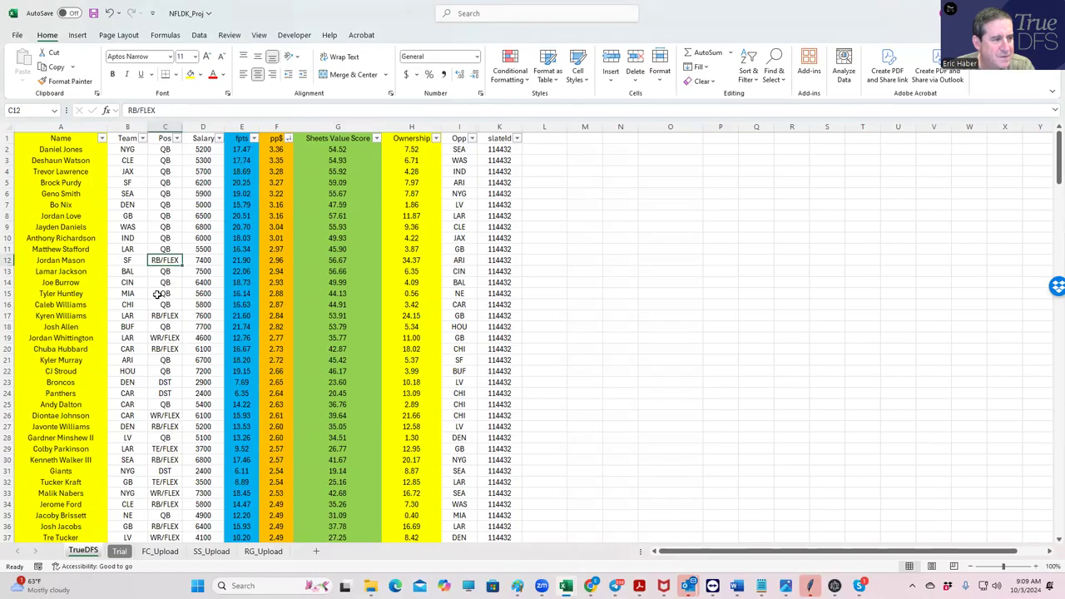
click(159, 315)
click(170, 348)
click(278, 341)
click(163, 261)
click(166, 315)
click(170, 258)
click(169, 317)
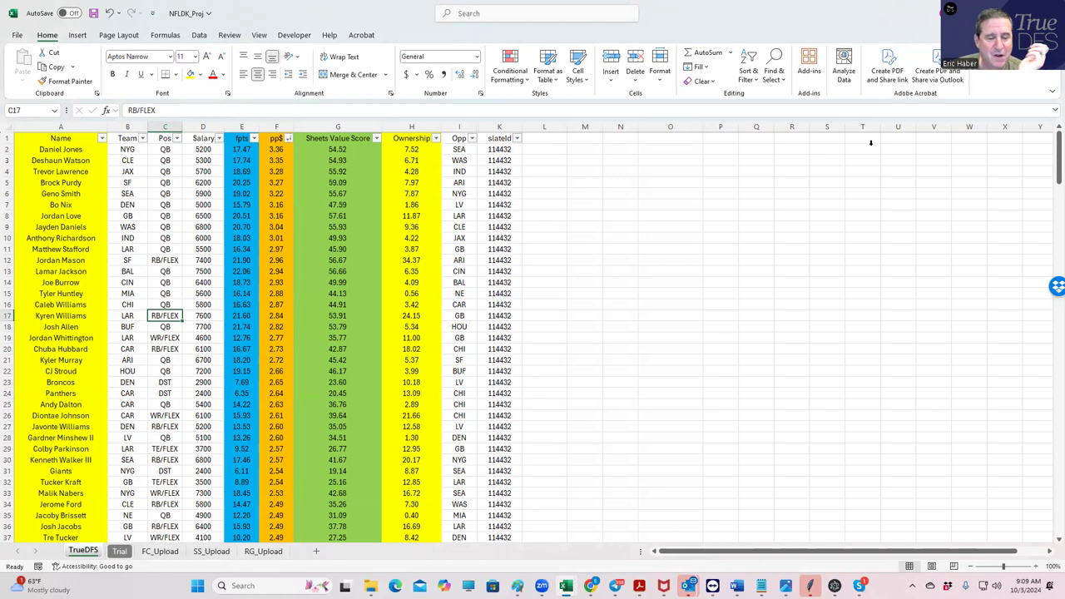
- Switch to Chrome, load DraftKings in place of the Survivor Sweat page, and open the NFL $3.25M Fantasy Football Millionaire entry from the lobby
mouse_move(591, 585)
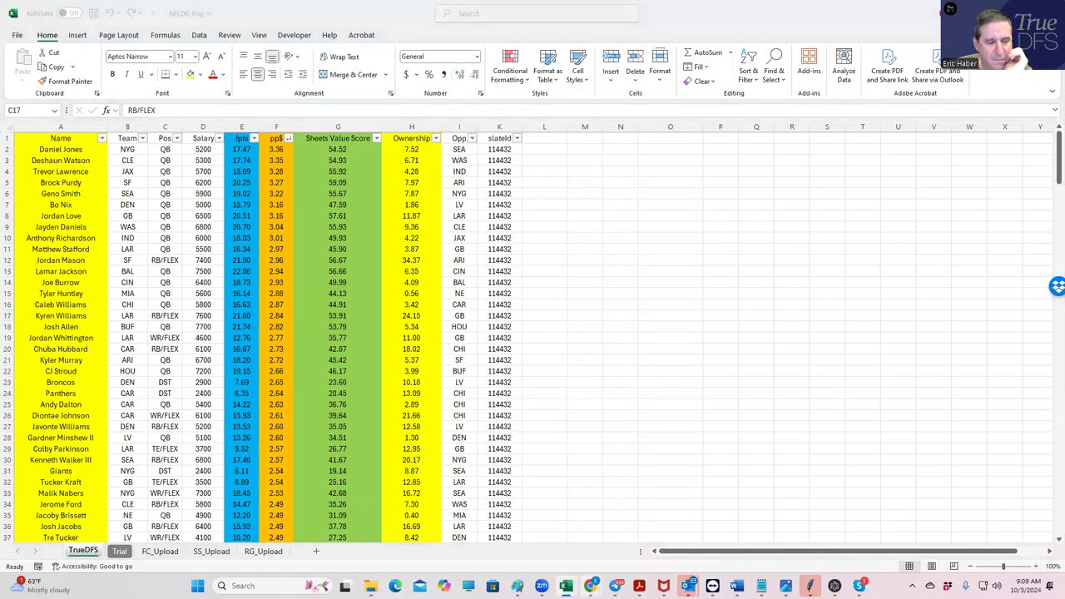
click(541, 544)
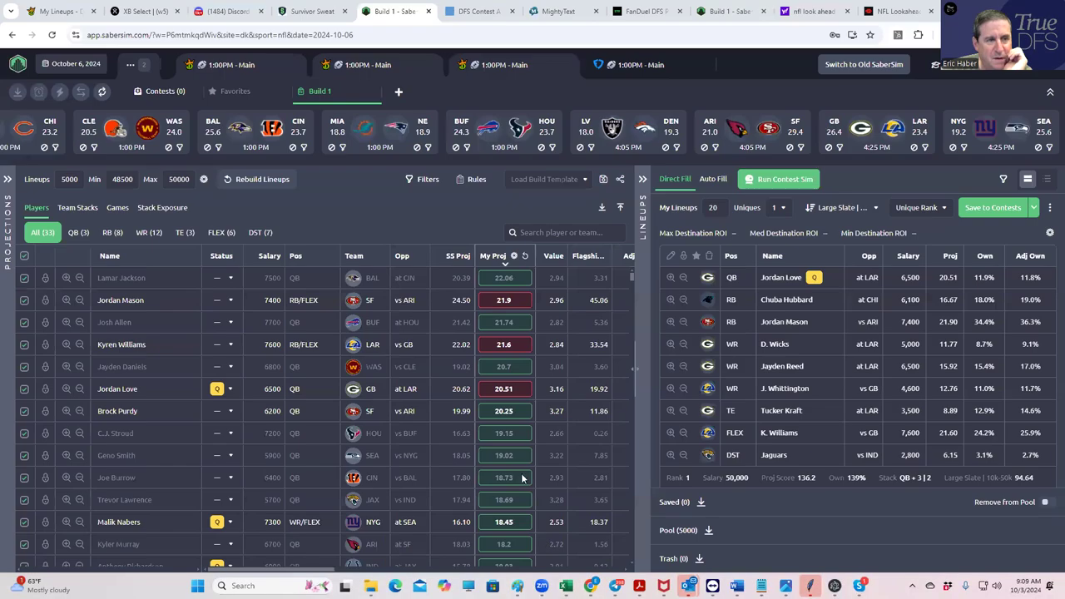
click(321, 15)
click(311, 34)
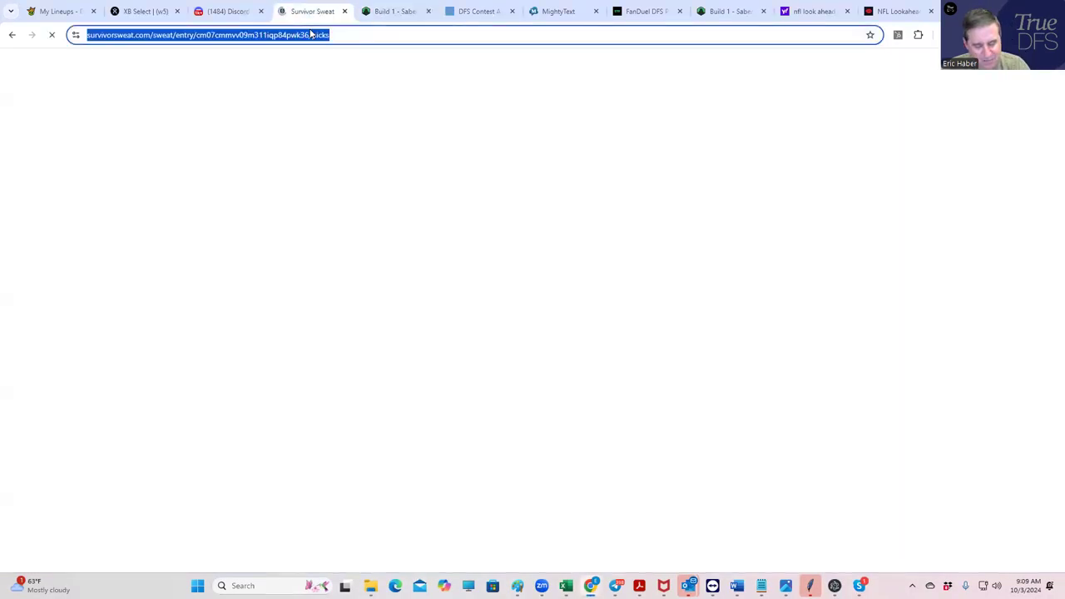
text(DD)
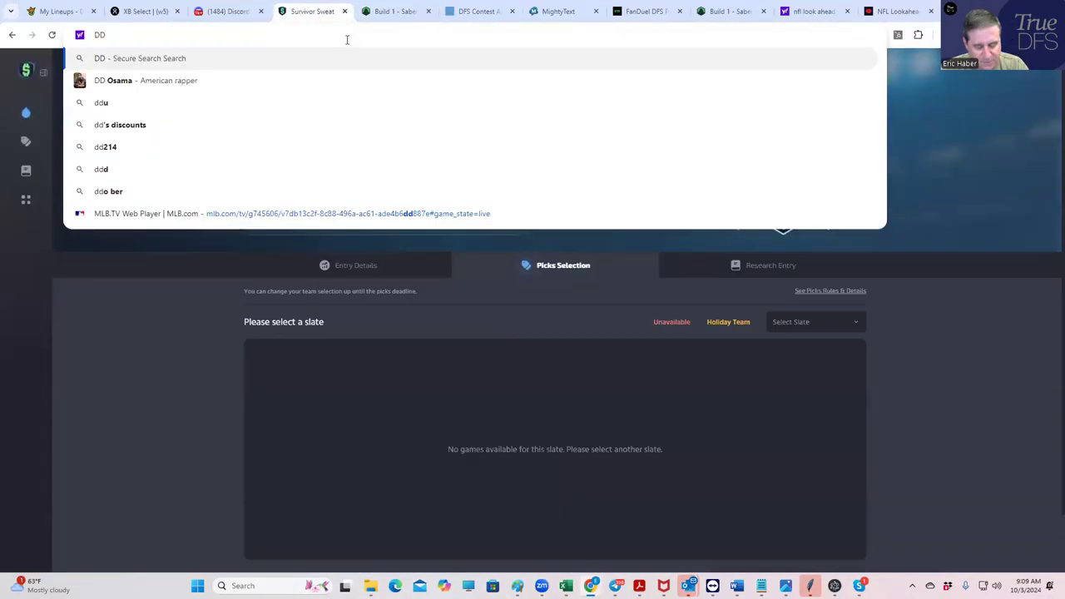
key(ctrl+a)
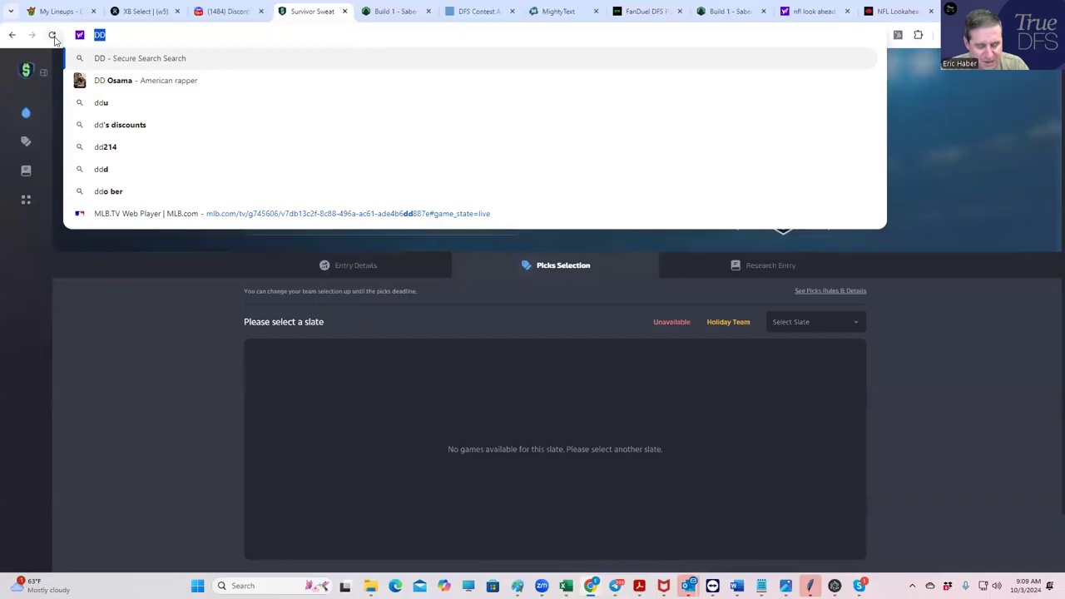
text(DR)
key(Down)
key(Return)
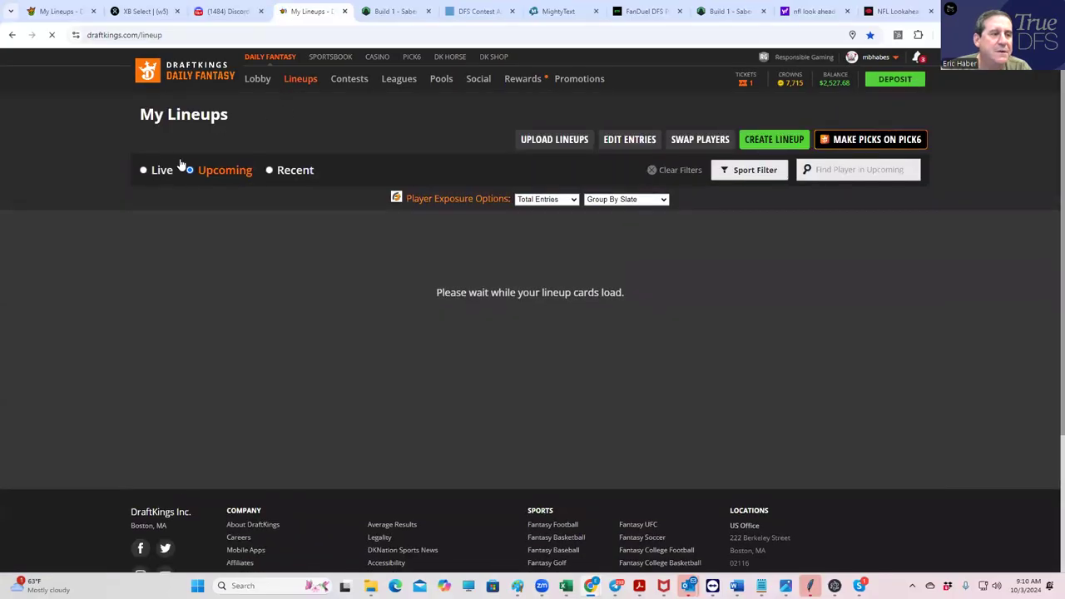
click(258, 83)
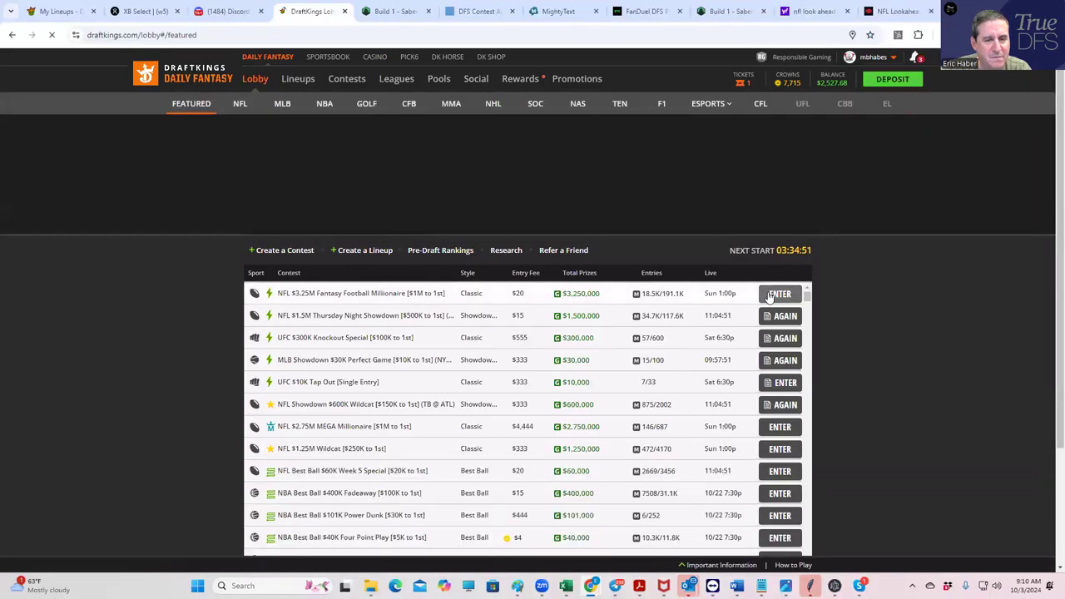
click(770, 295)
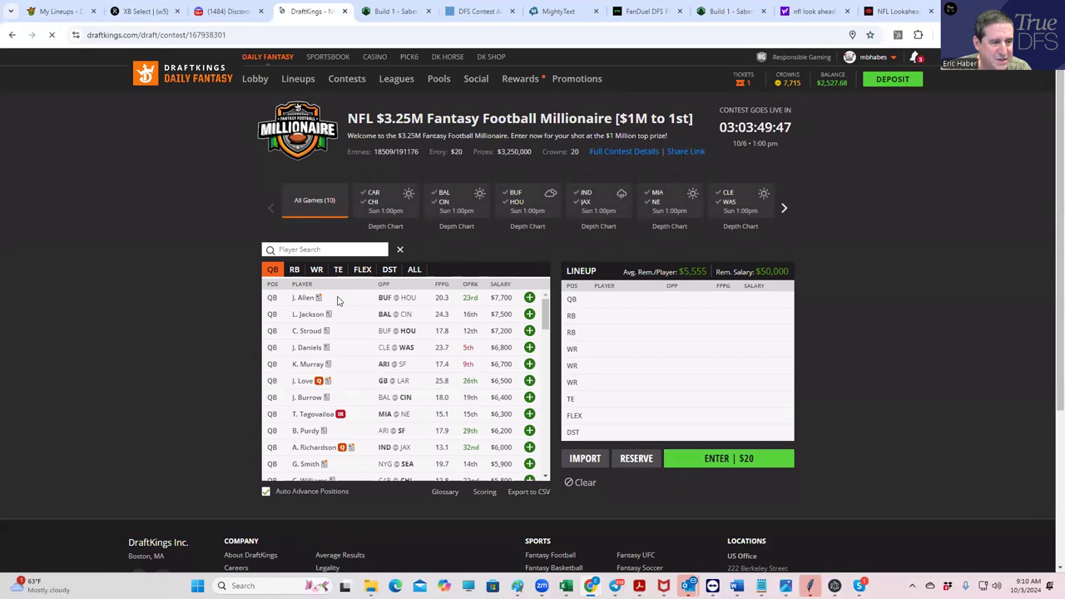
- Add running backs Kyren Williams and Jordan Mason to the Millionaire lineup
click(295, 269)
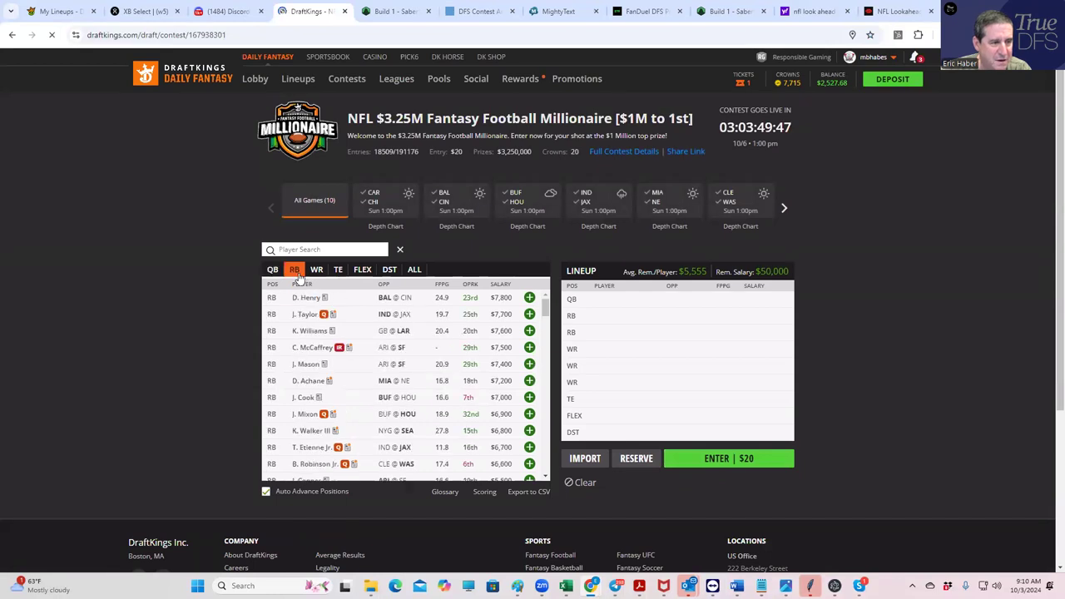
click(529, 331)
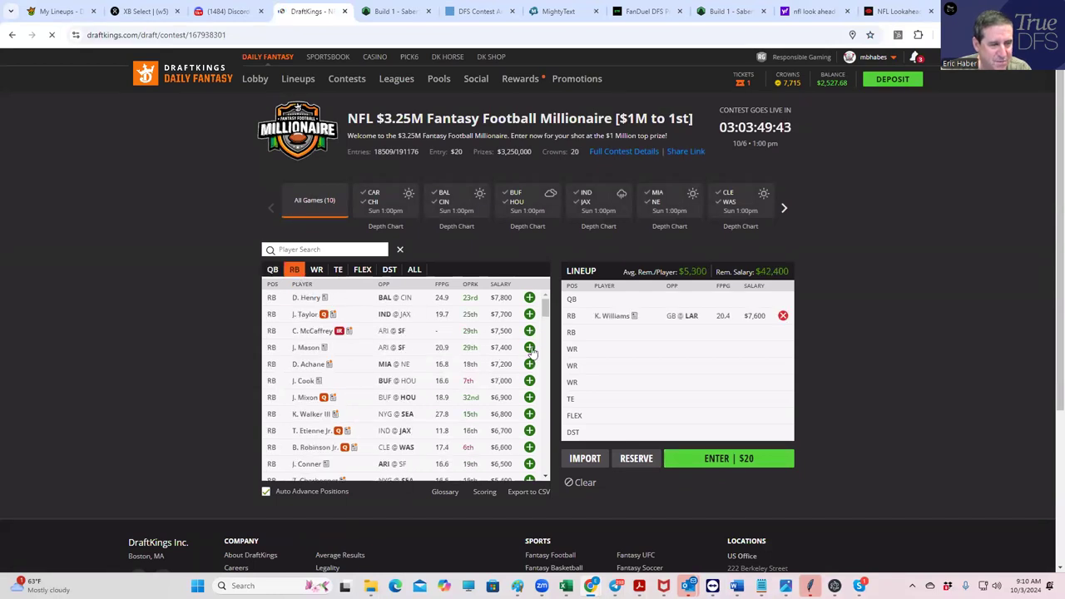
click(529, 348)
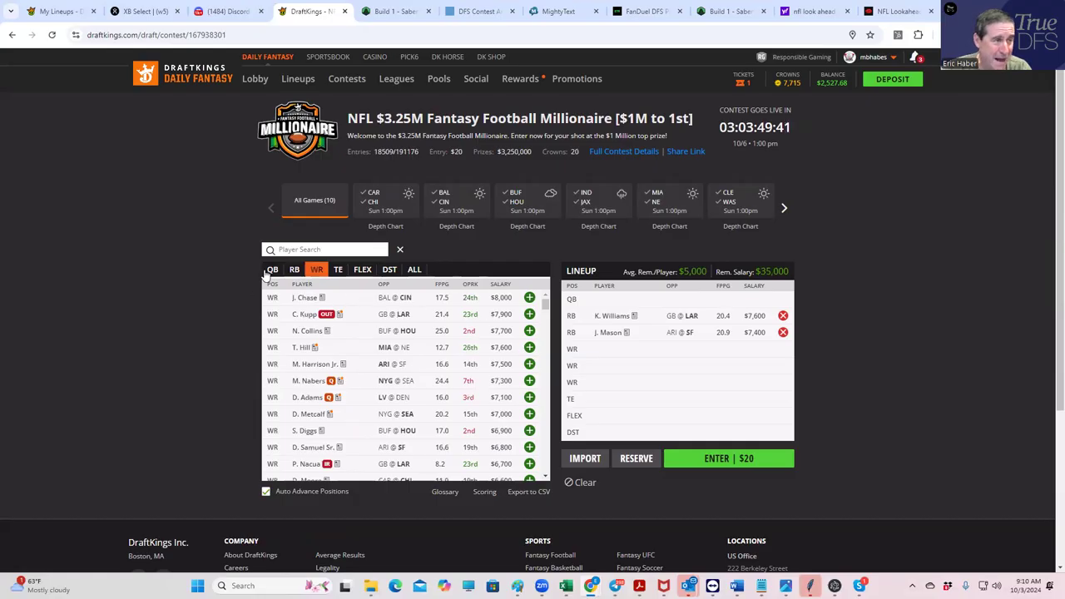
- Search the player pool for JONES and add Giants quarterback Daniel Jones to the lineup
click(304, 249)
text(JO)
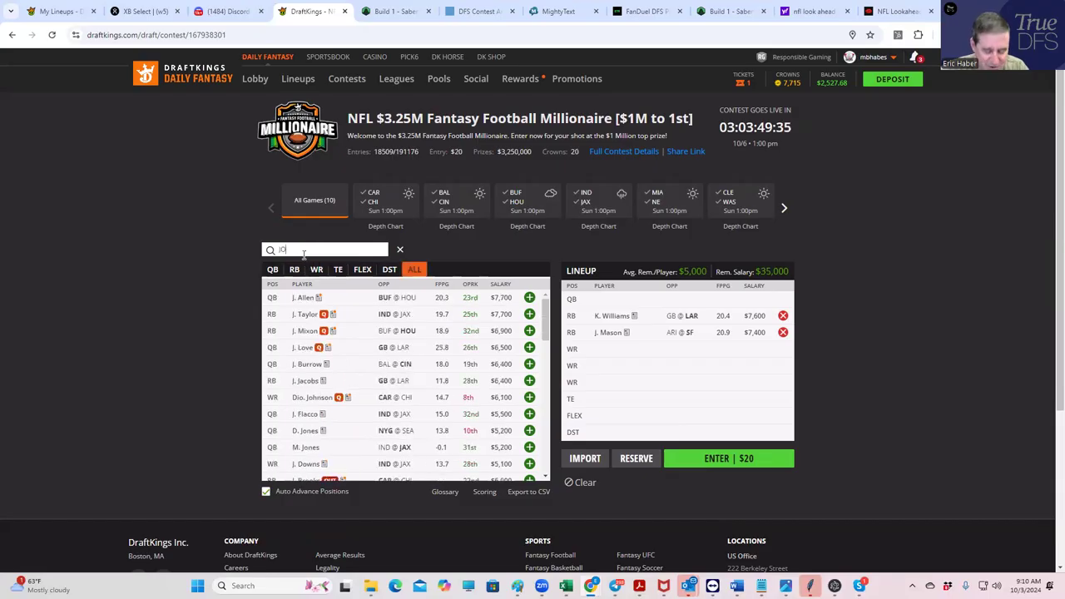
text(NES)
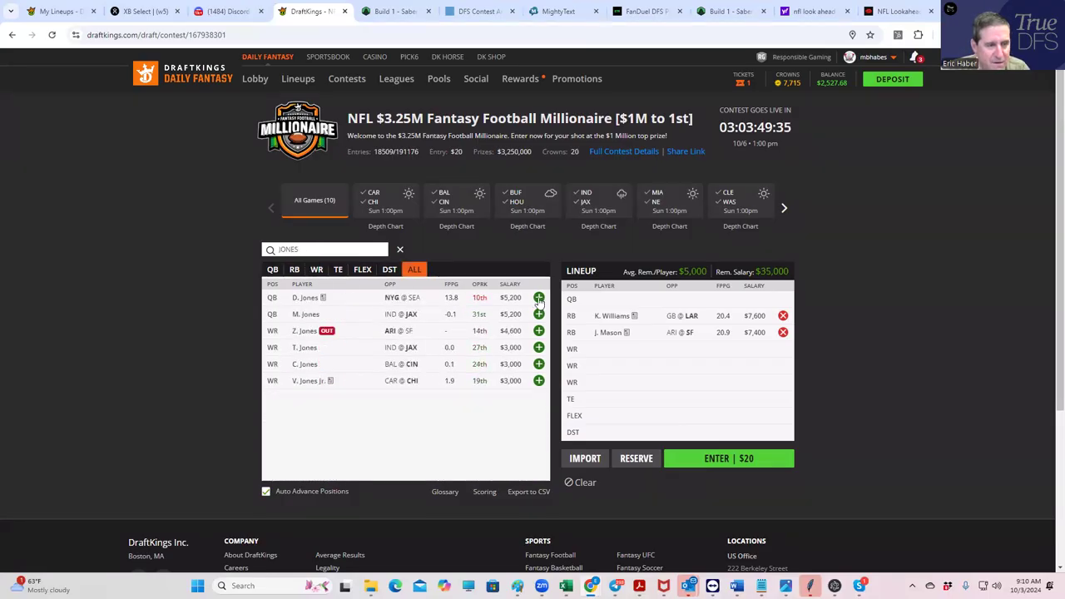
click(532, 298)
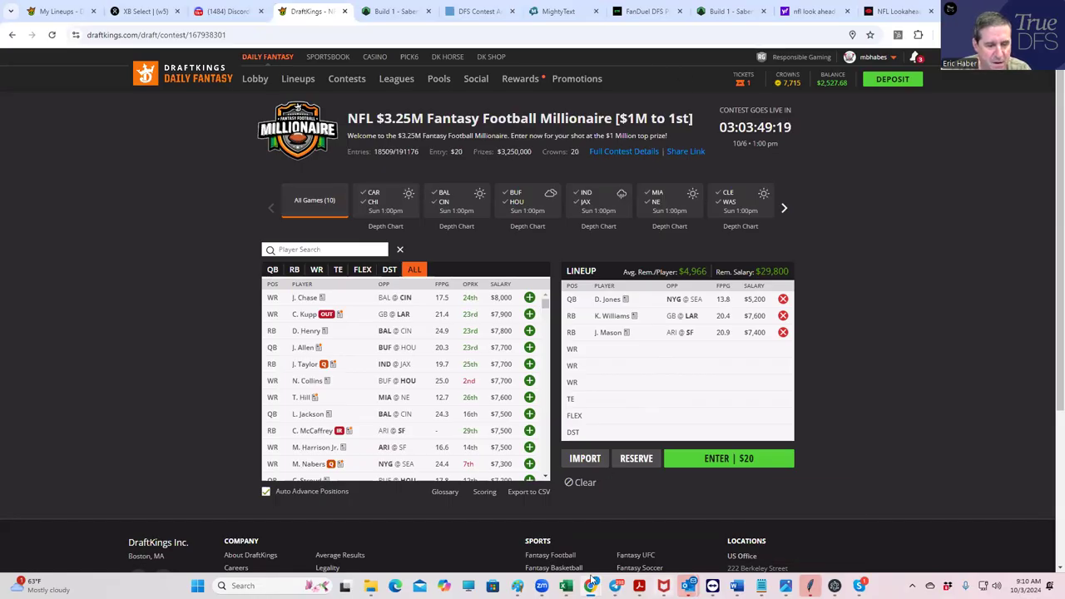
- Switch to the NFLDK_Proj workbook in Excel and sort the players by Sheets Value Score from largest to smallest, followed by position from A to Z
right_click(566, 586)
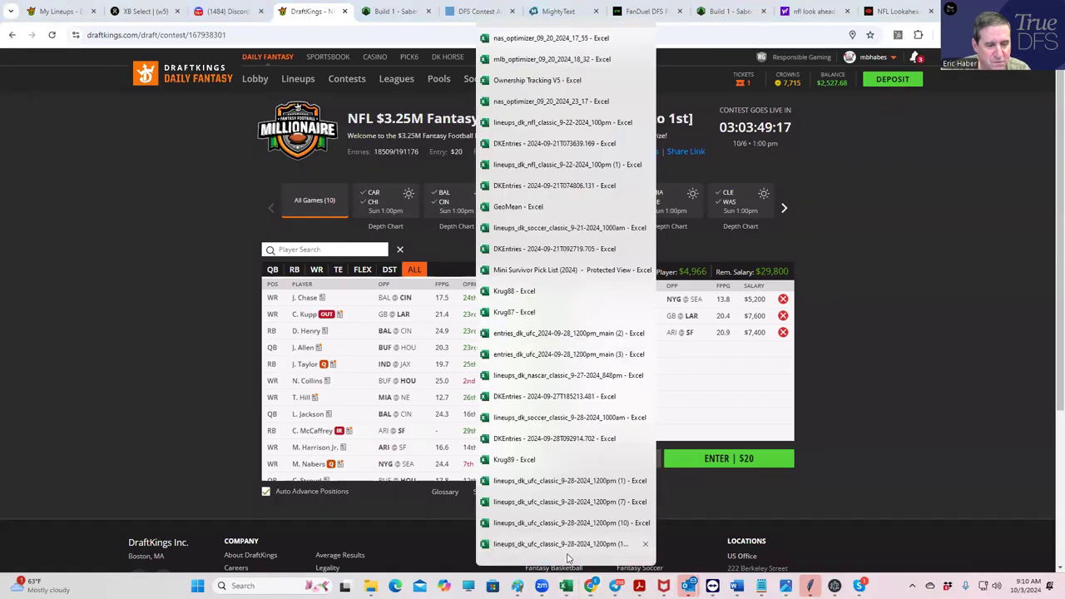
scroll(568, 562, down, 3)
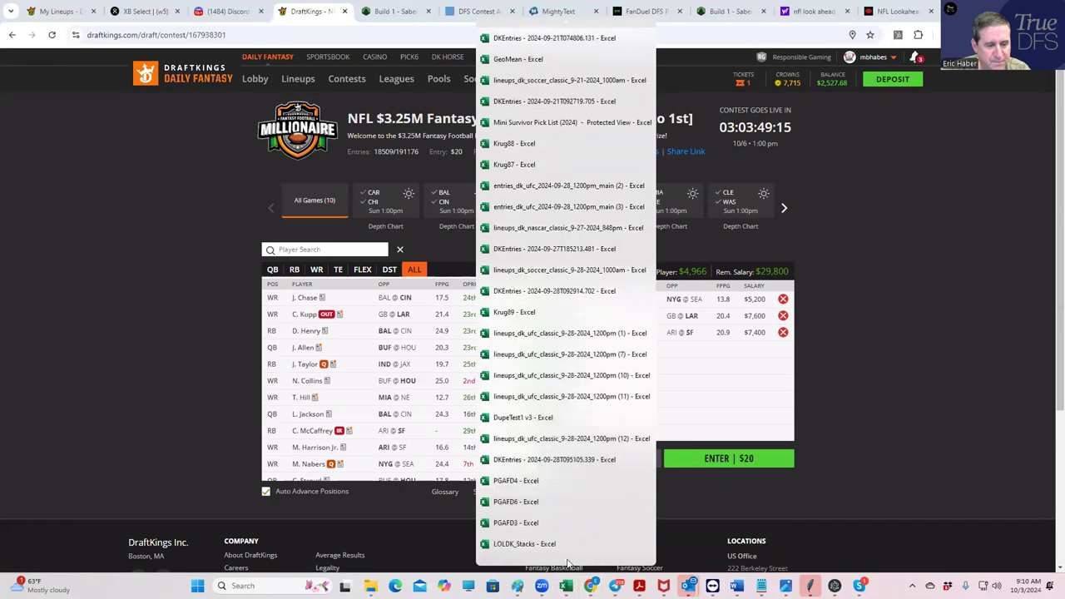
scroll(568, 564, down, 2)
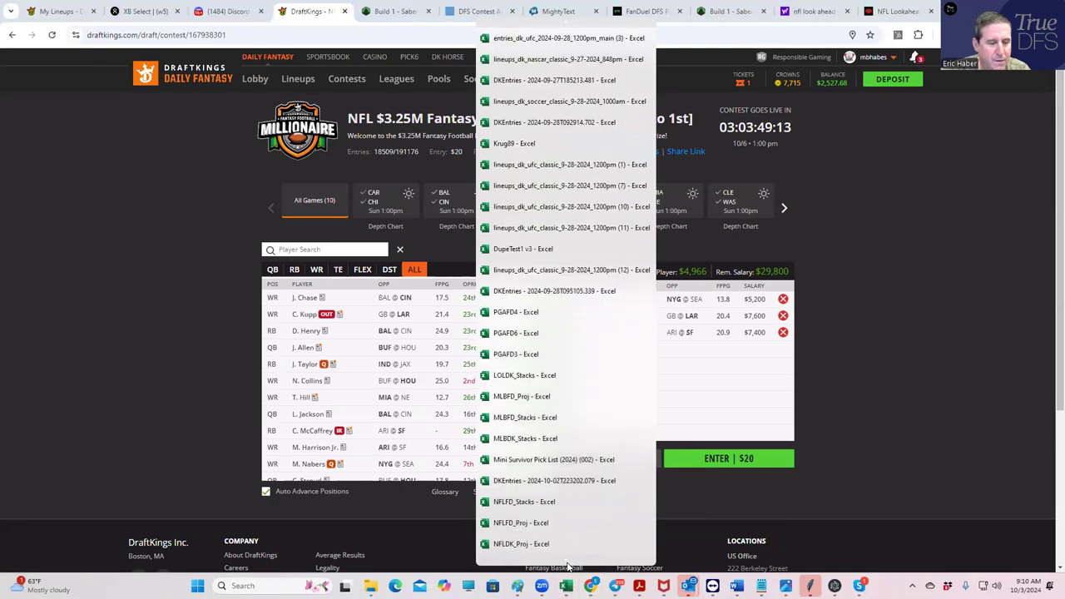
click(522, 523)
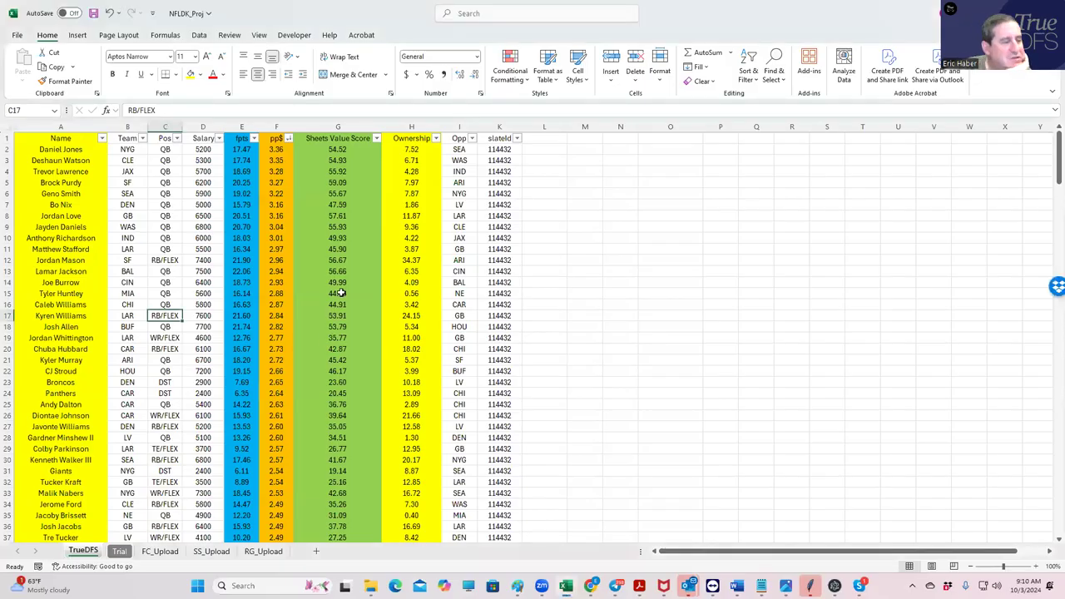
click(377, 139)
key(Escape)
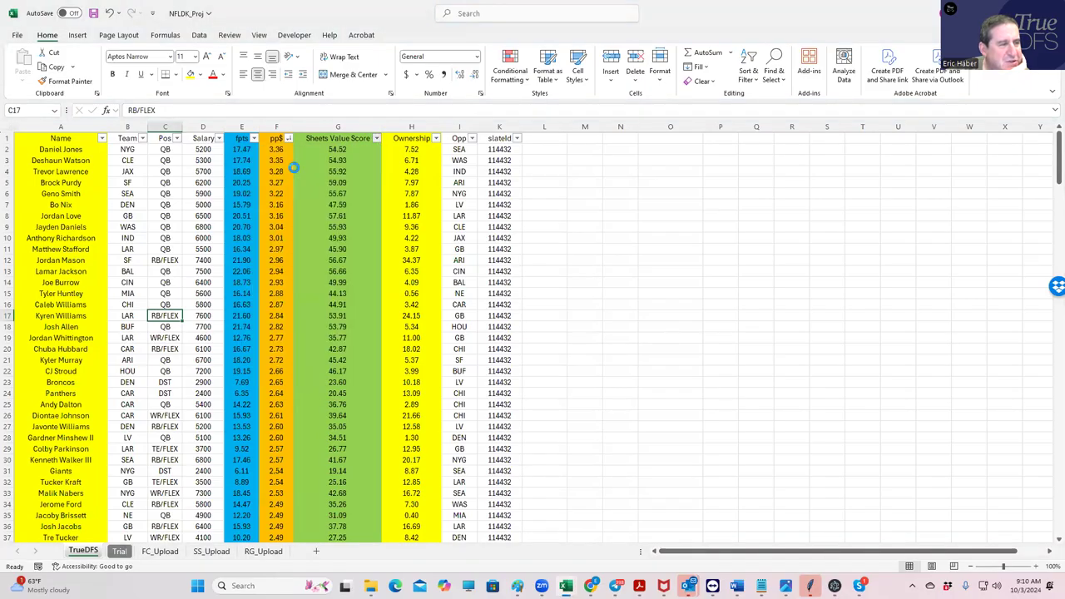
click(177, 138)
key(Escape)
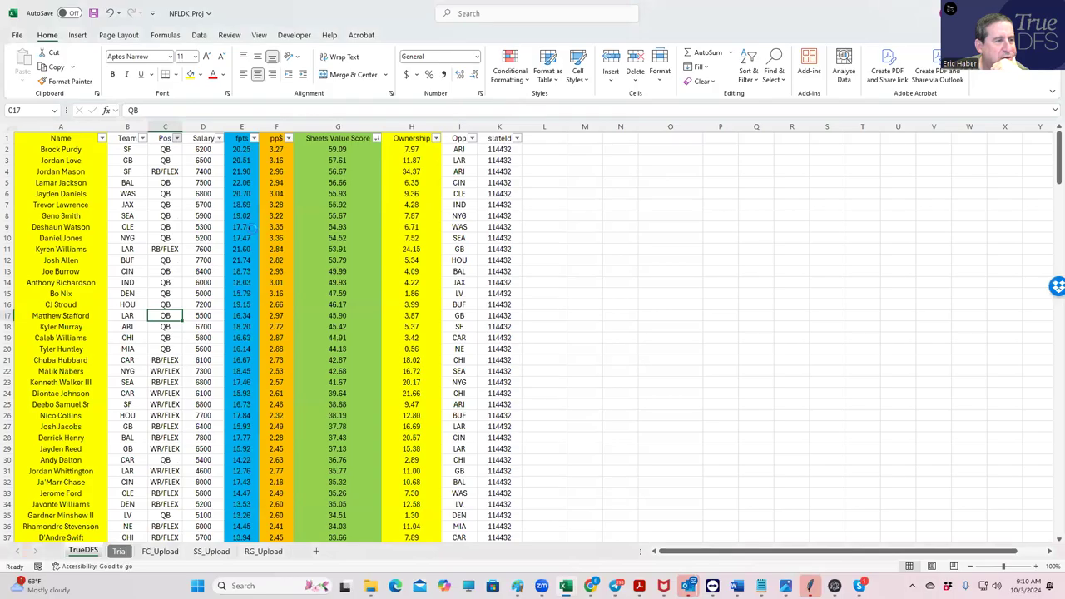
- Compare the Sheets Value Scores and salaries of wide receivers Malik Nabers, Diontae Johnson, Jordan Whittington and Courtland Sutton
scroll(211, 416, down, 19)
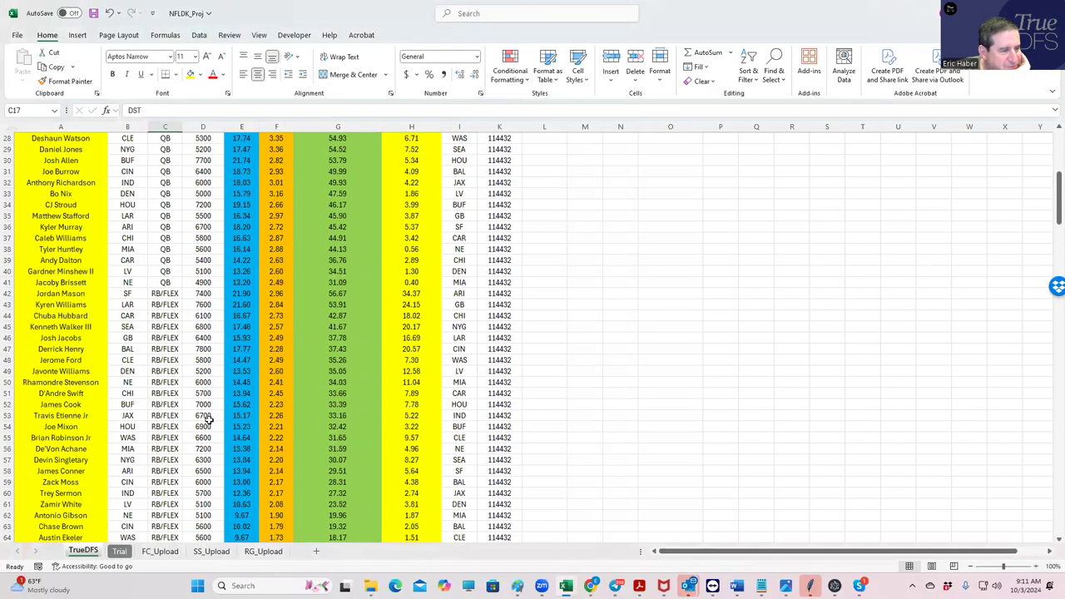
scroll(211, 415, down, 20)
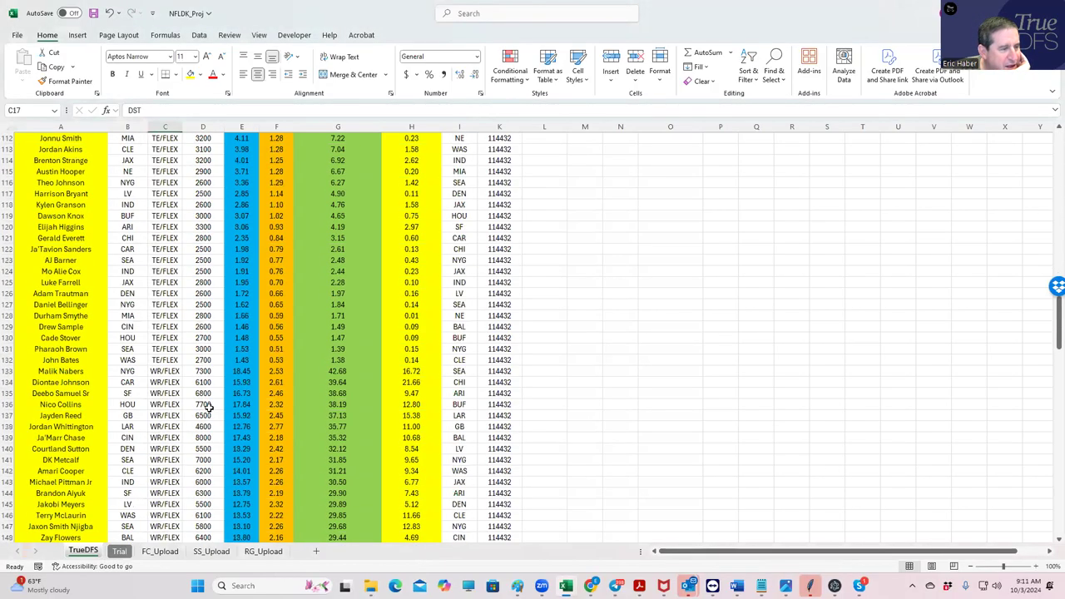
click(166, 301)
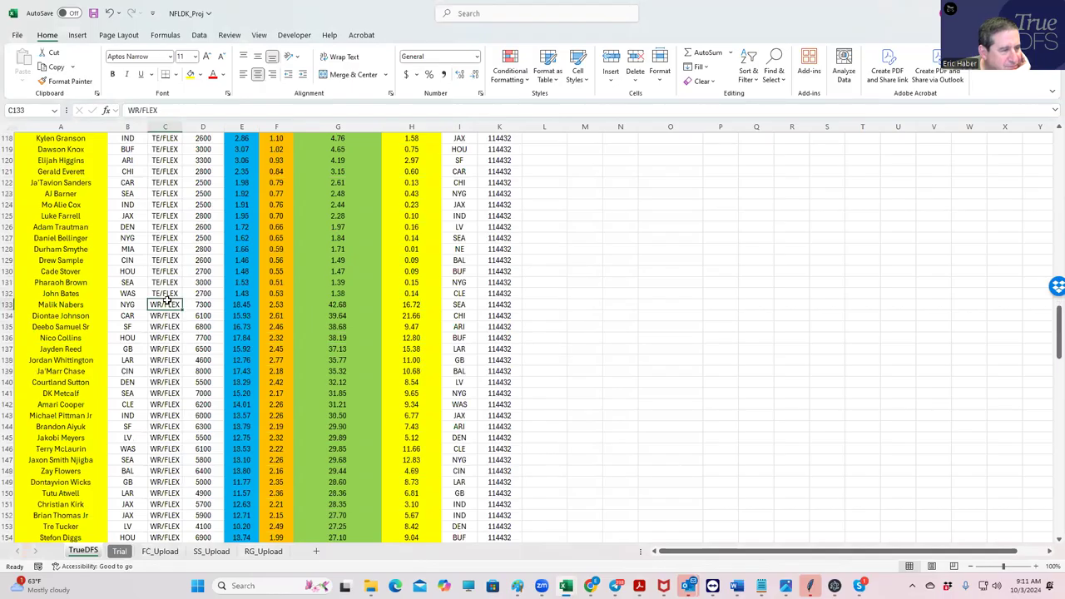
click(317, 304)
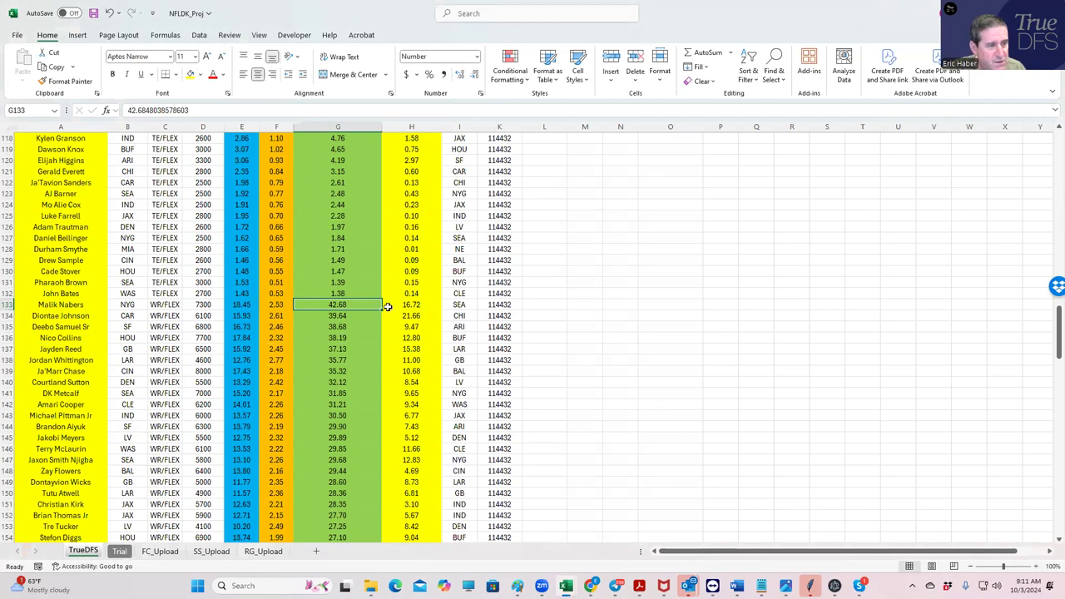
click(340, 317)
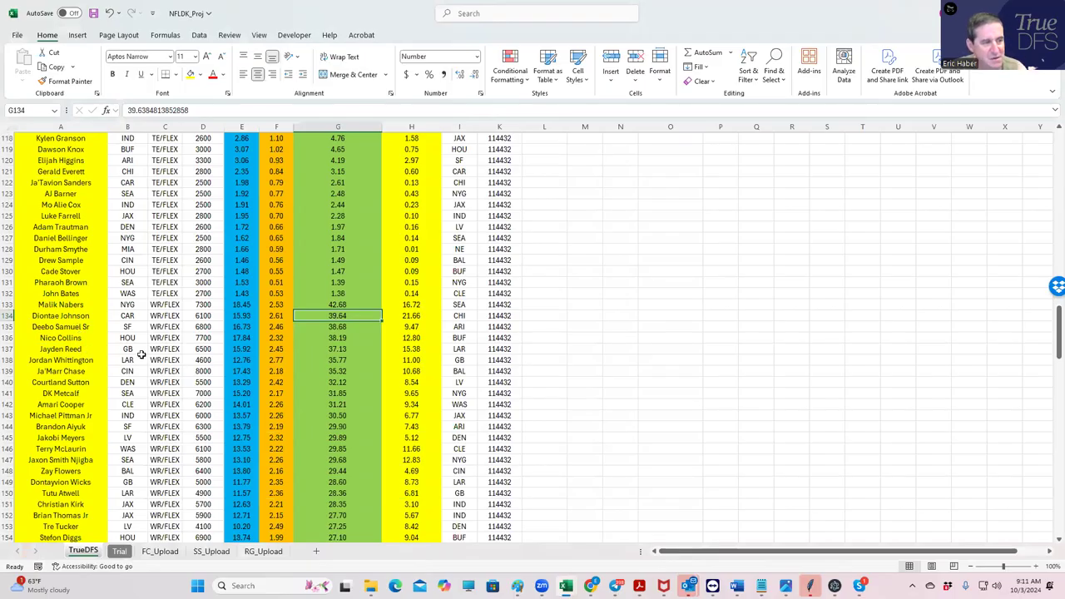
click(207, 361)
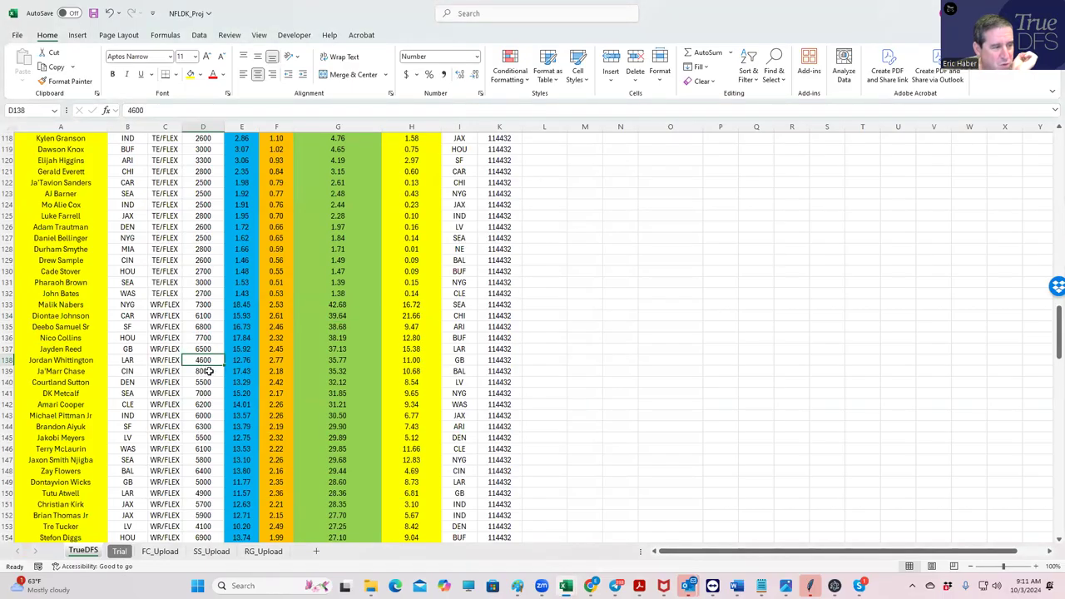
click(206, 381)
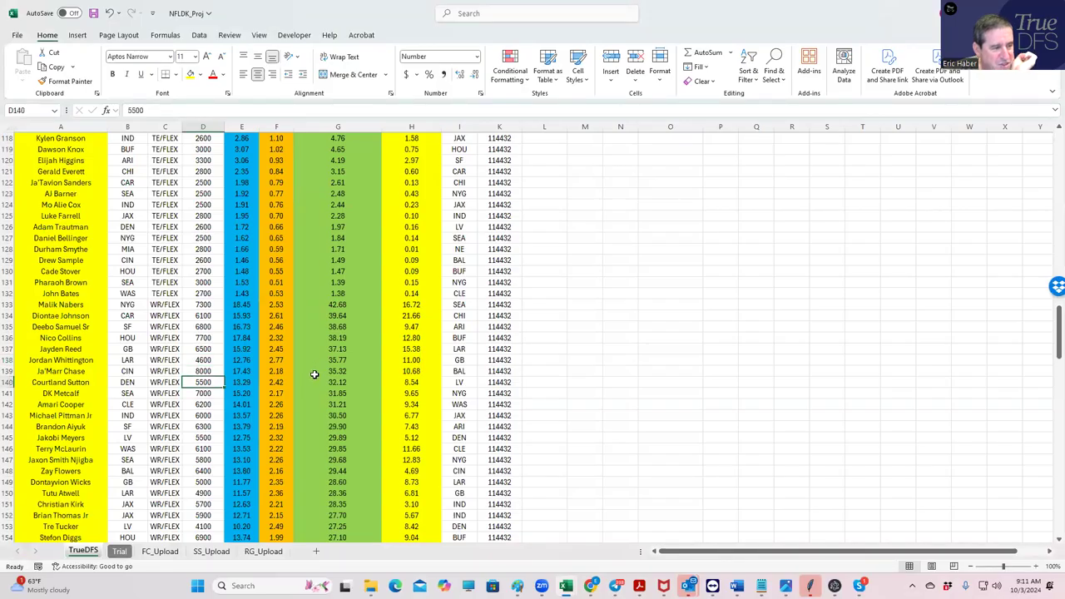
- Sort the players by pp$ from largest to smallest, followed by position from A to Z
scroll(315, 377, up, 20)
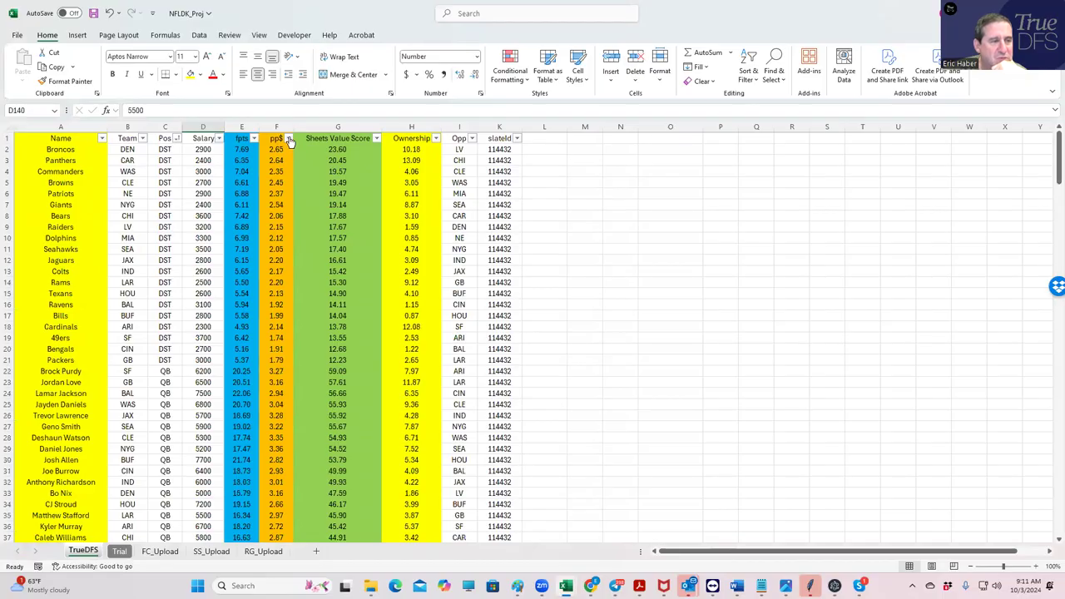
click(287, 135)
click(213, 167)
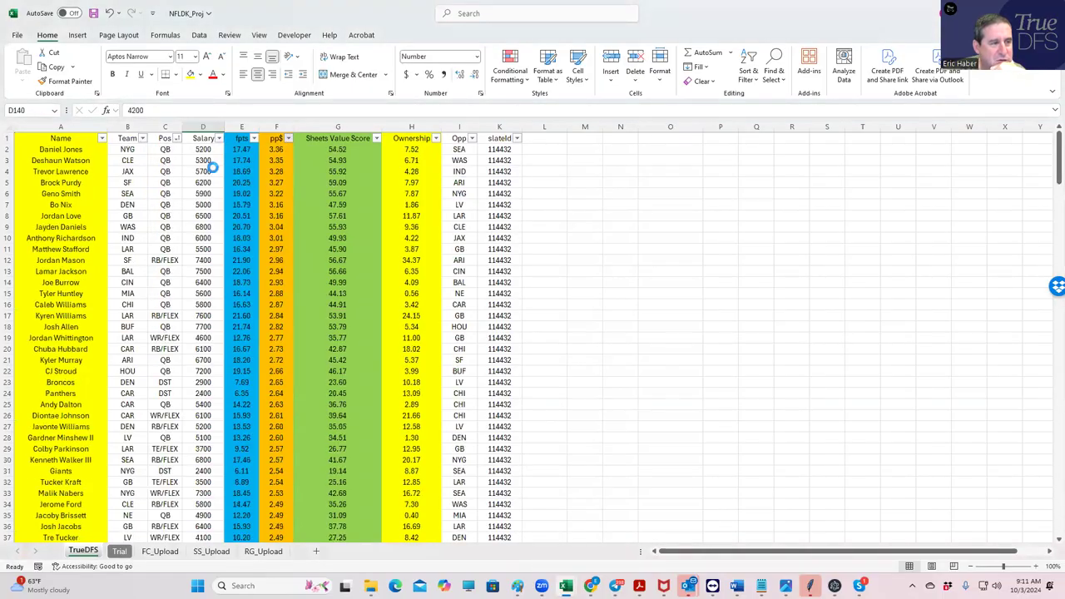
scroll(296, 233, down, 6)
scroll(288, 336, up, 6)
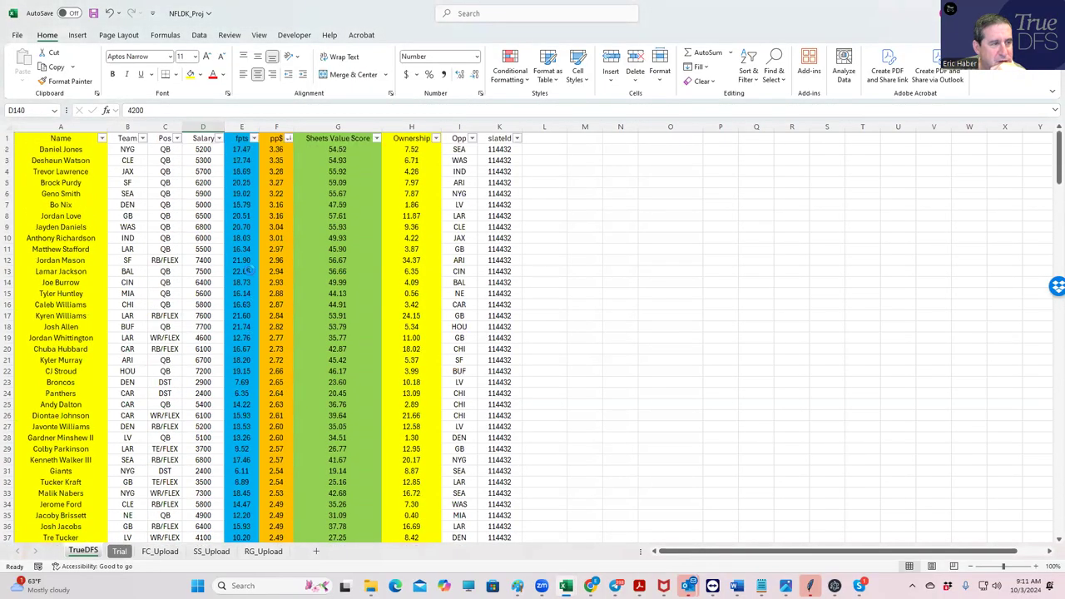
click(178, 138)
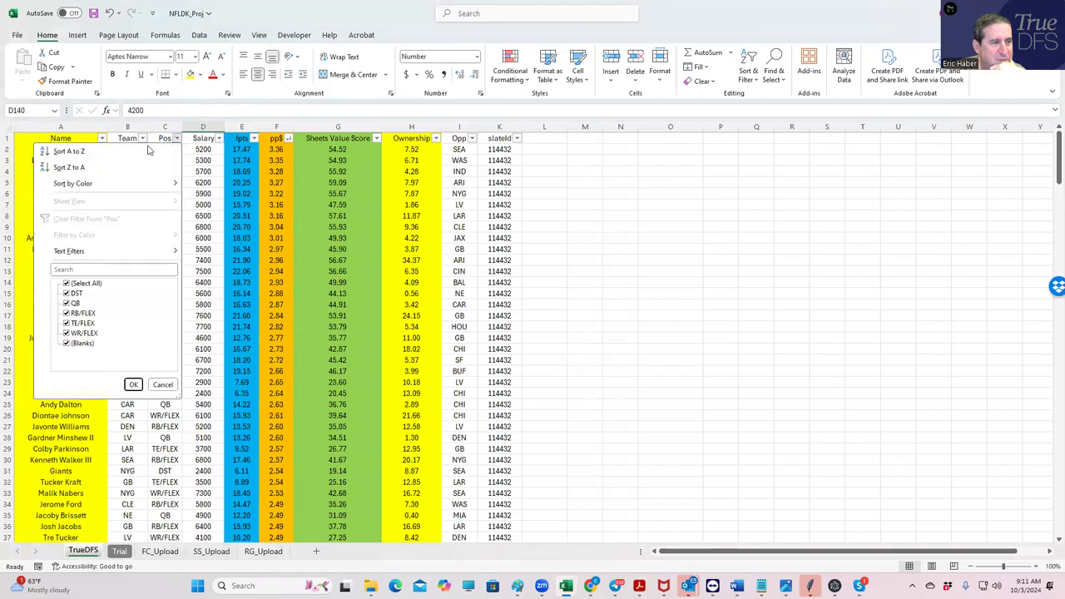
click(69, 150)
- Compare the pp$ values of Jordan Whittington, Diontae Johnson and Malik Nabers within the wide receiver group
scroll(304, 399, down, 14)
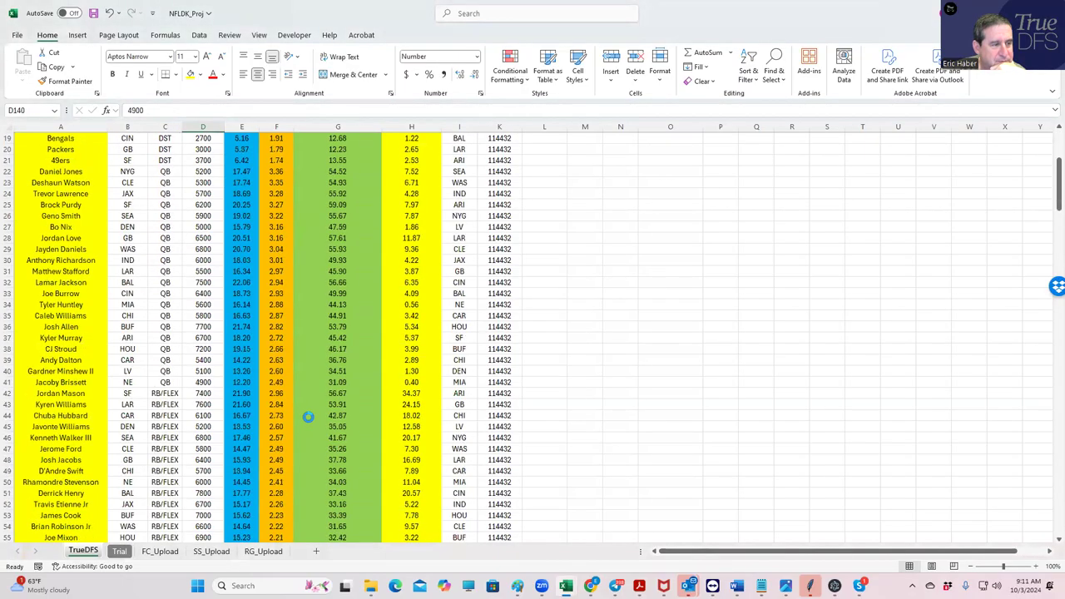
scroll(321, 425, down, 20)
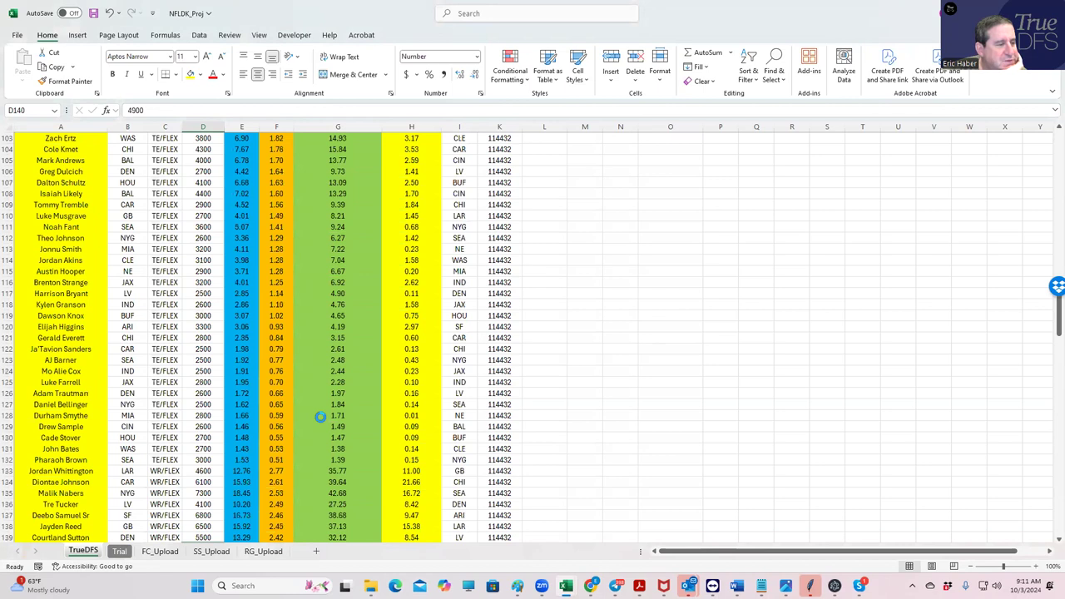
click(331, 338)
click(275, 348)
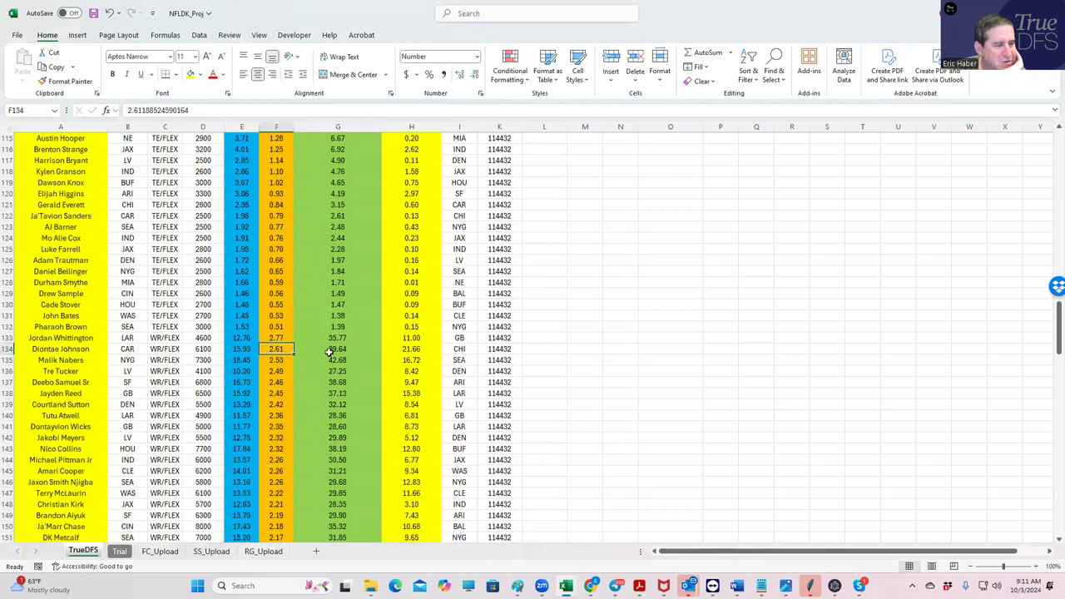
click(277, 359)
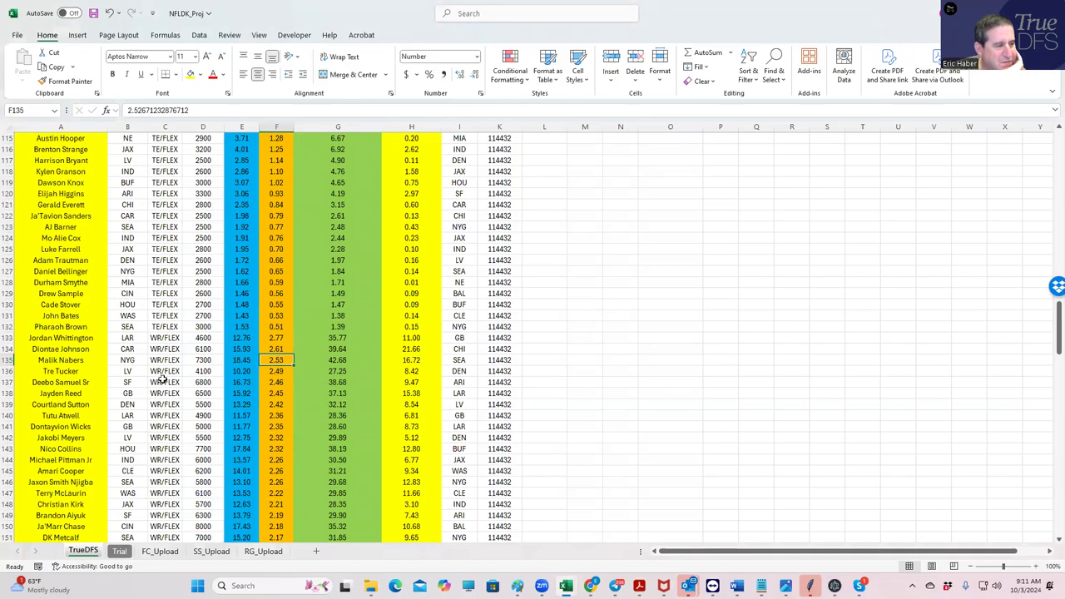
- Switch to the DraftKings contest page, add wide receiver Malik Nabers to the lineup and review his player card
click(272, 338)
click(276, 361)
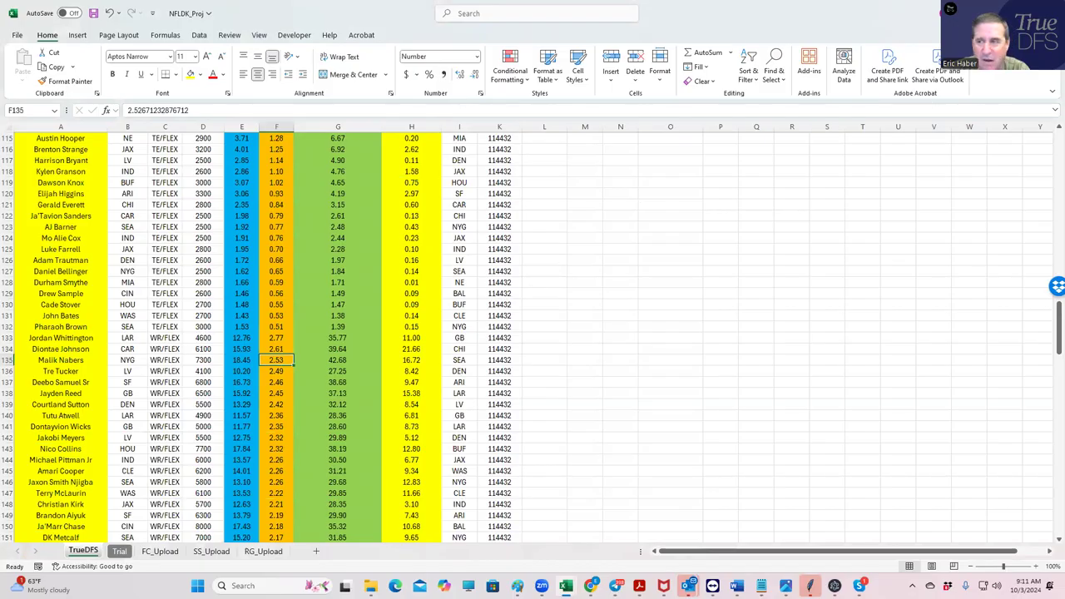
key(alt+Tab)
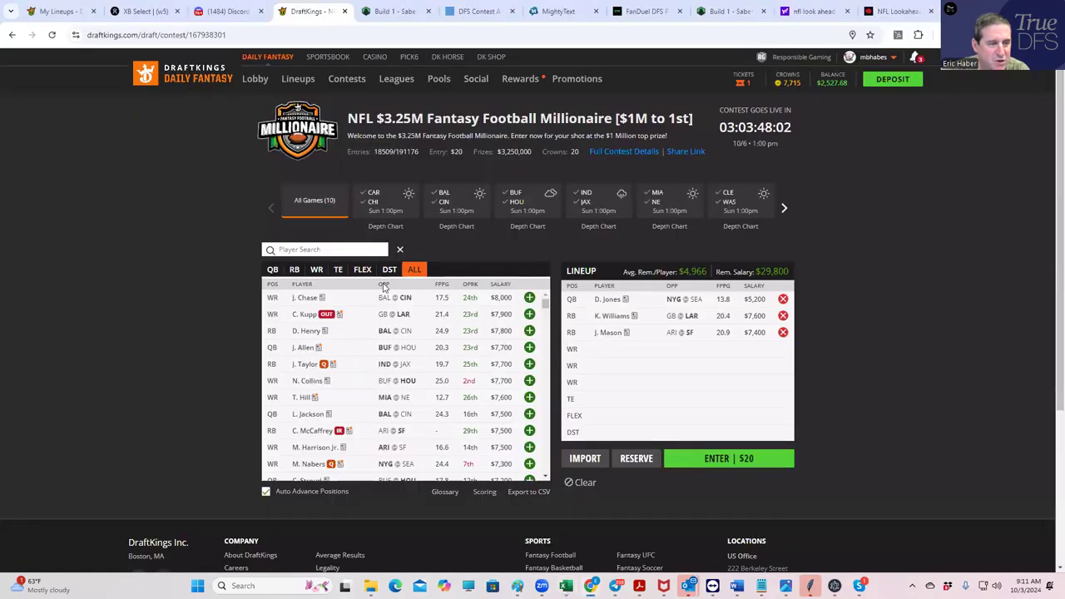
click(317, 271)
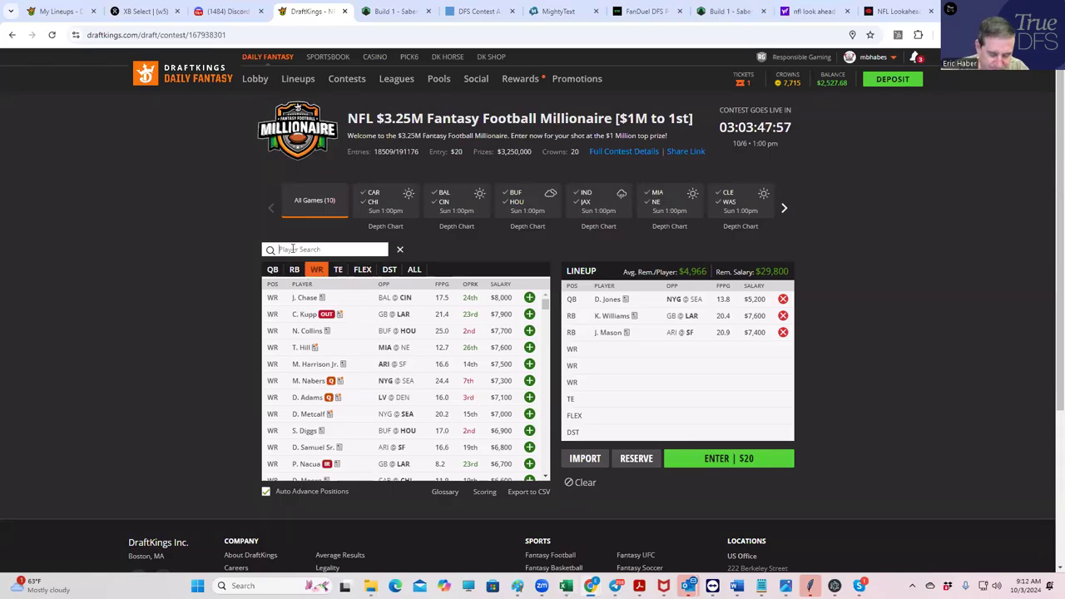
text(MAL)
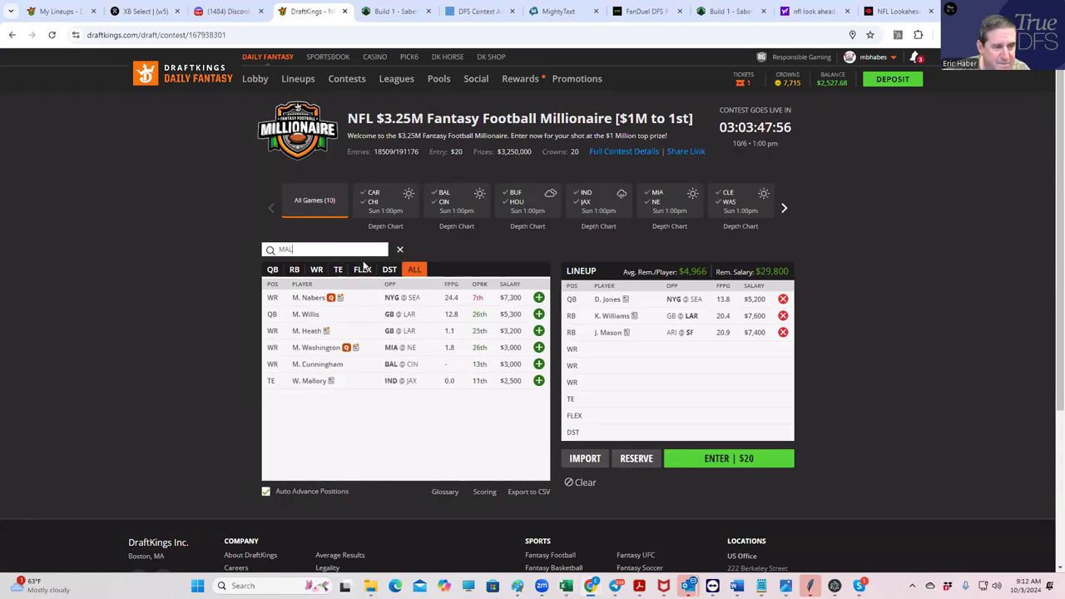
click(539, 298)
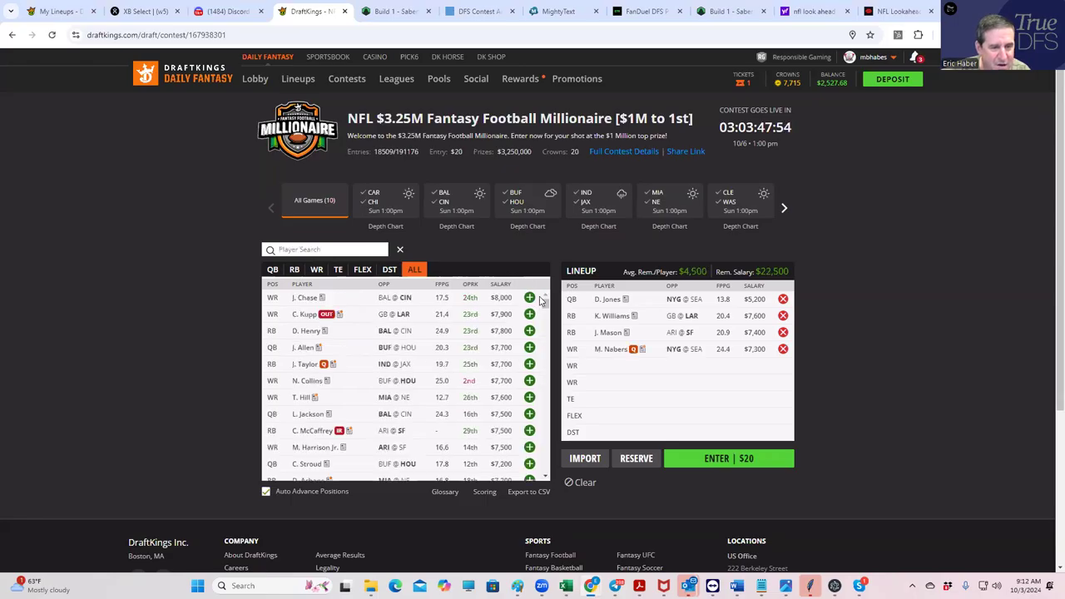
click(611, 350)
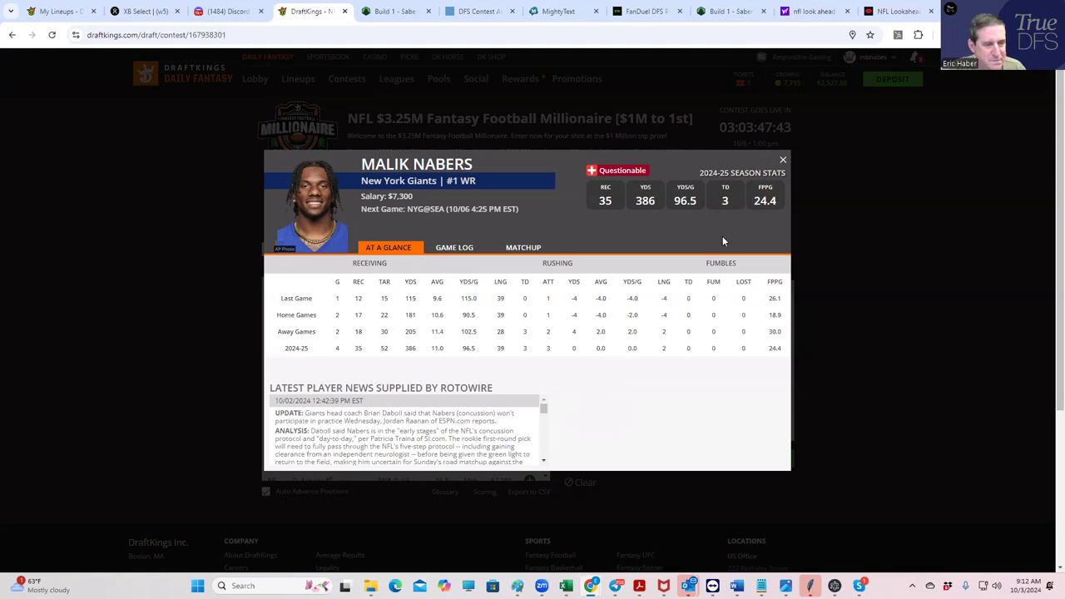
click(782, 163)
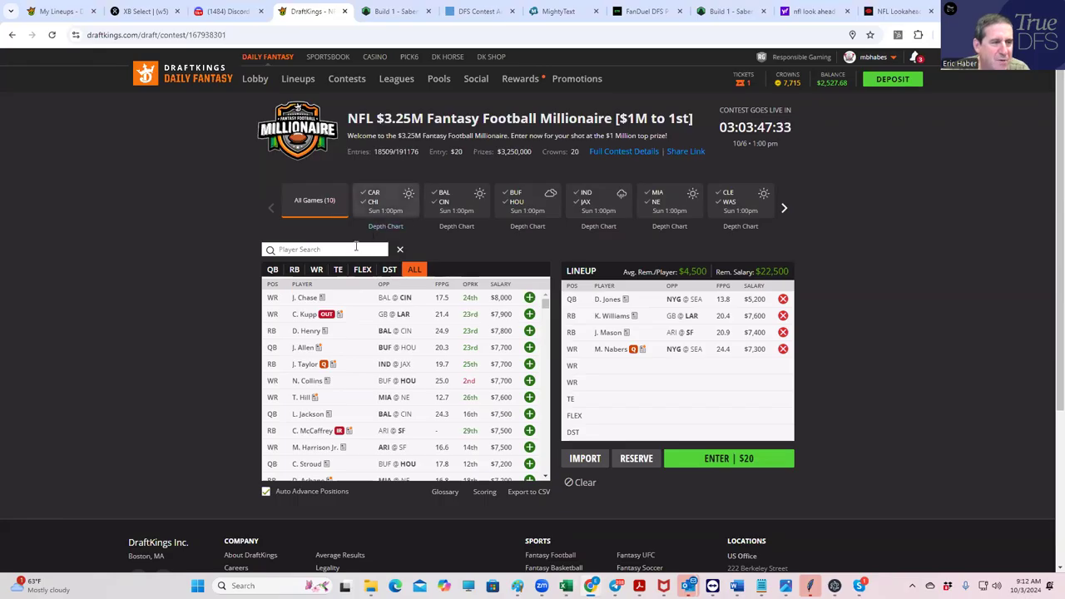
- Search the player pool for Jordan Whittington and add him to the lineup's second wide receiver slot
text(W)
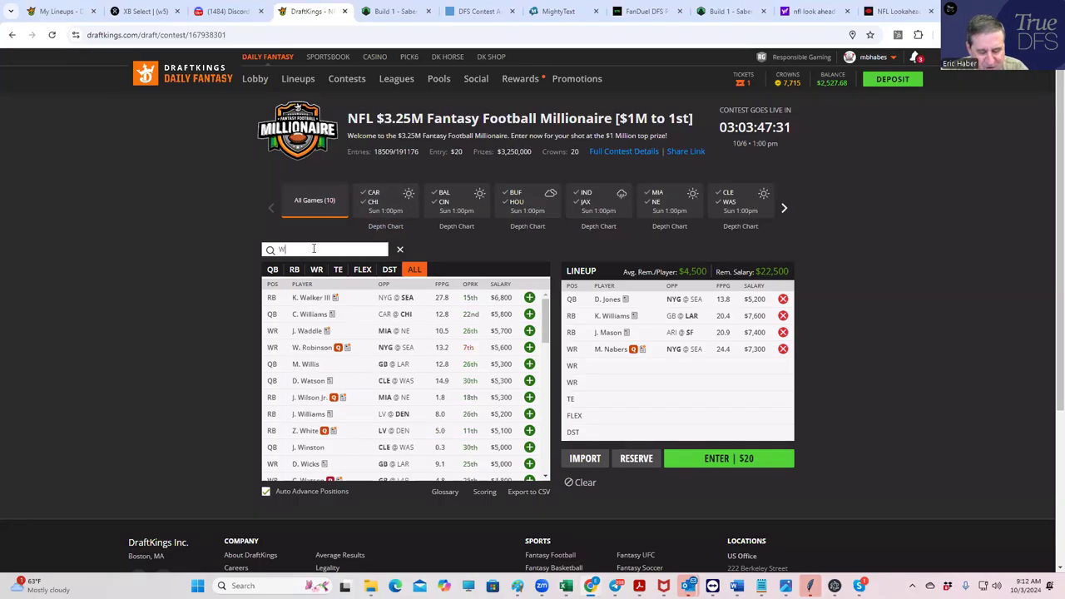
text(HU)
drag(347, 251, 250, 257)
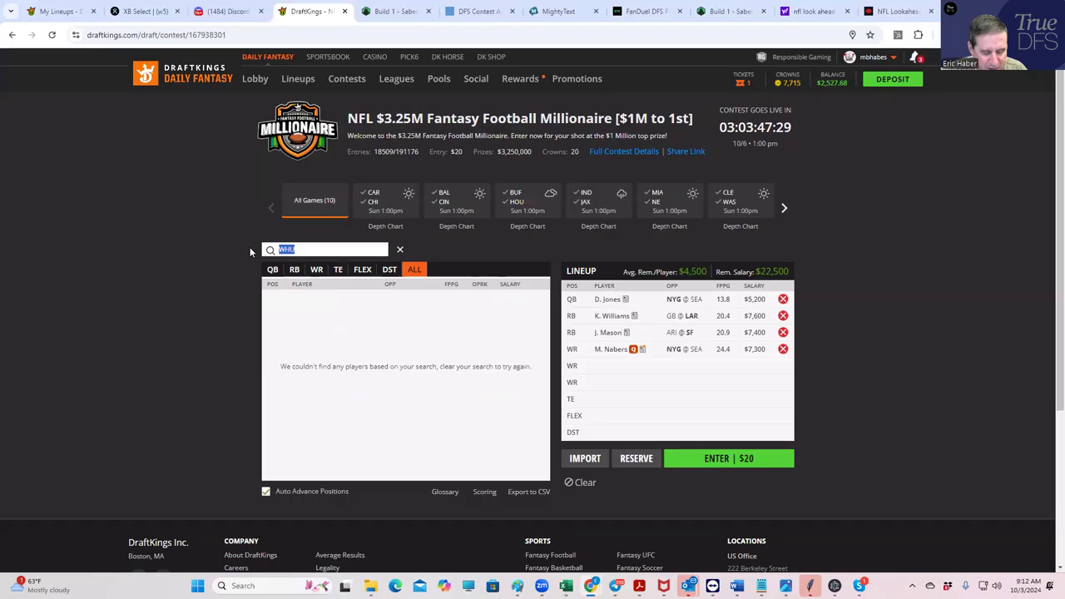
text(Wi)
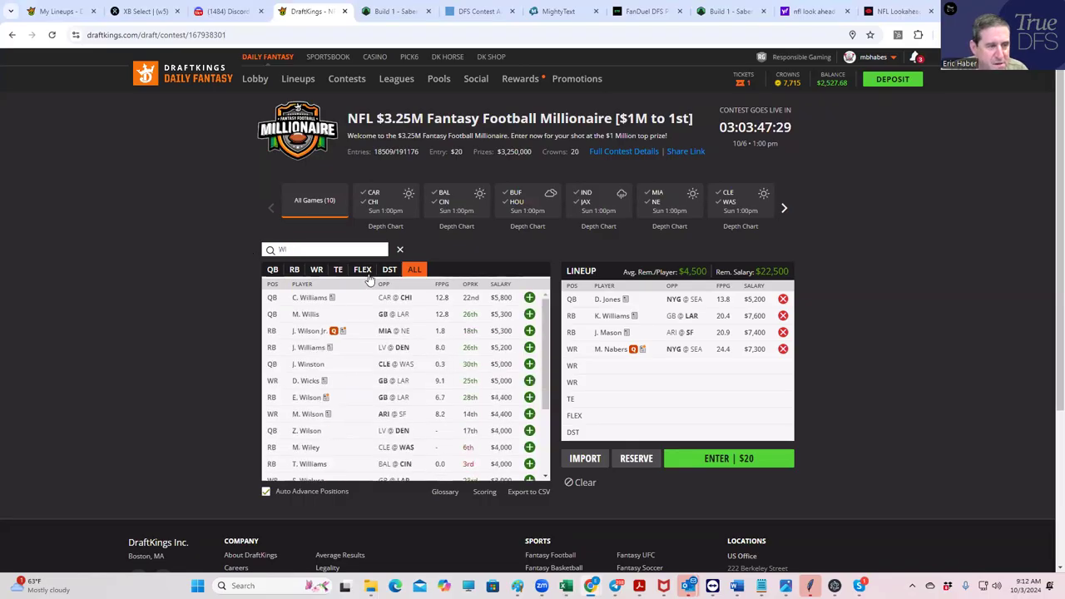
text(t)
drag(332, 250, 243, 250)
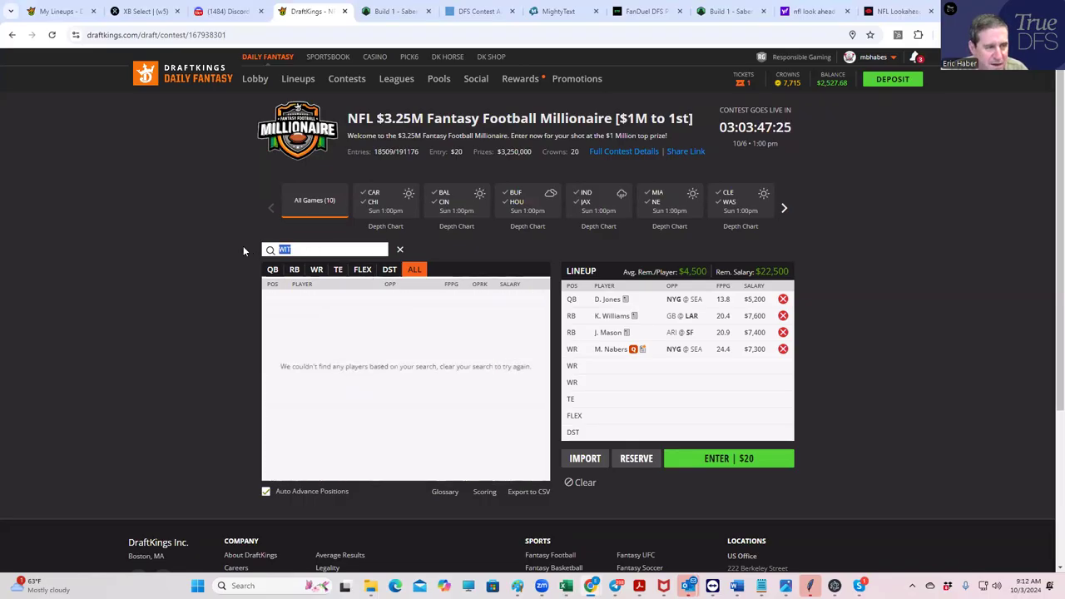
text(WH)
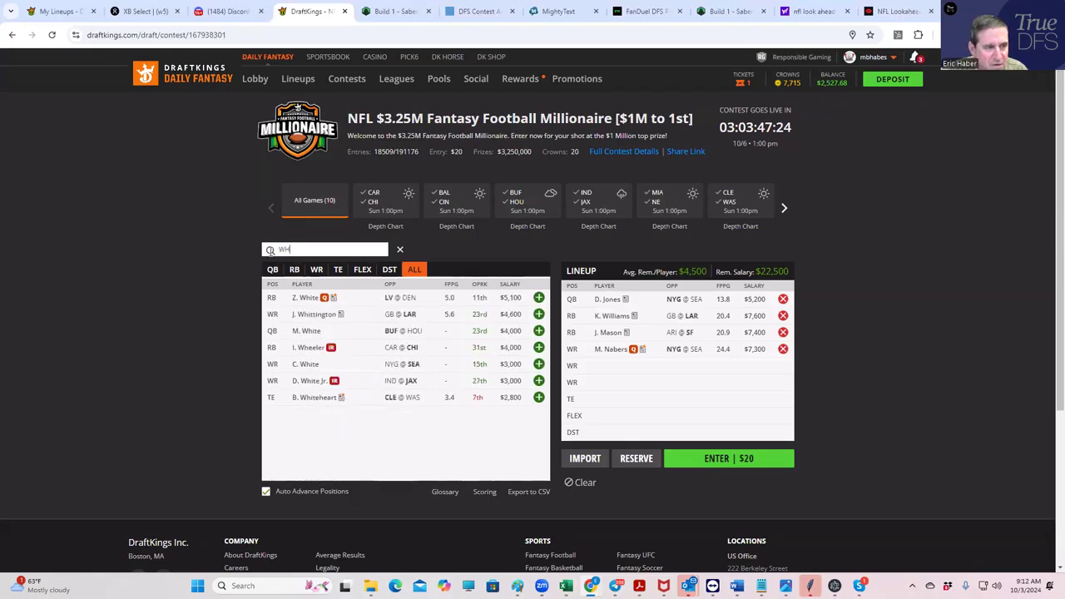
click(538, 315)
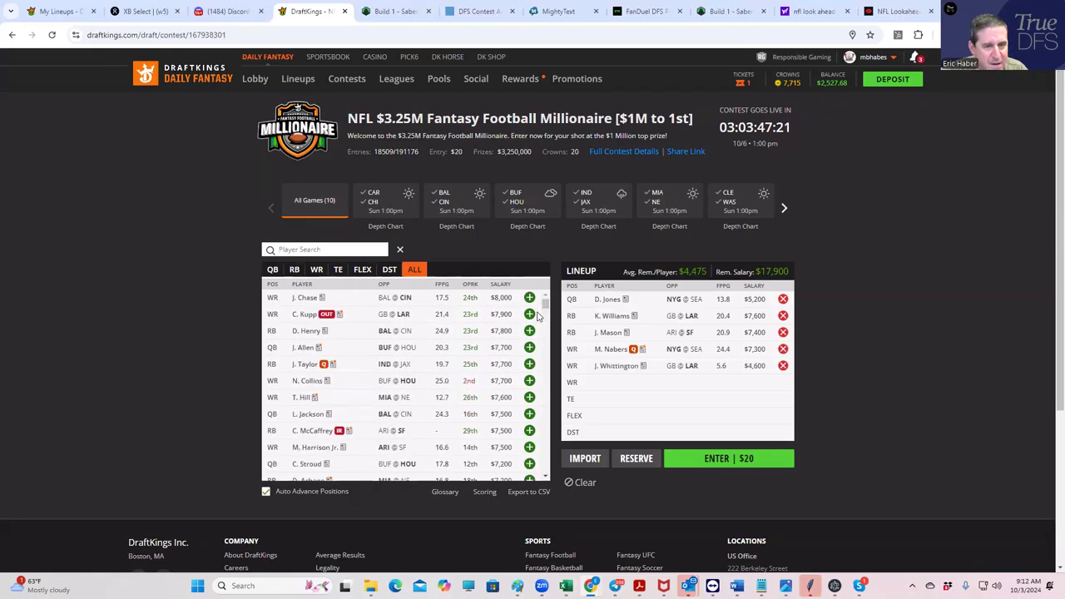
- Add Diontae Johnson to the third wide receiver slot and review his player card and latest news
click(312, 247)
text(D)
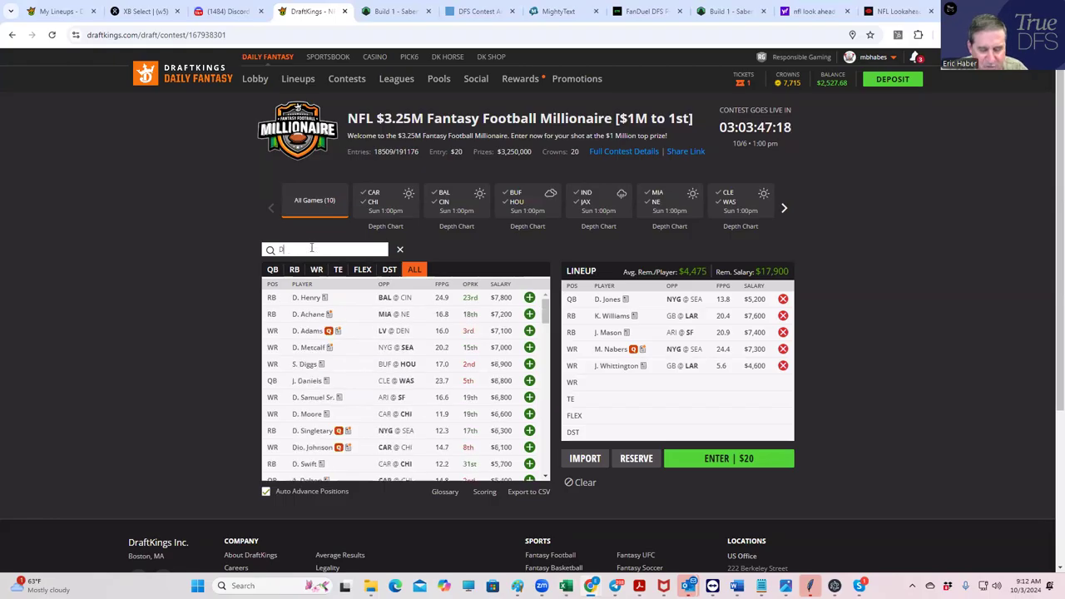
text(i)
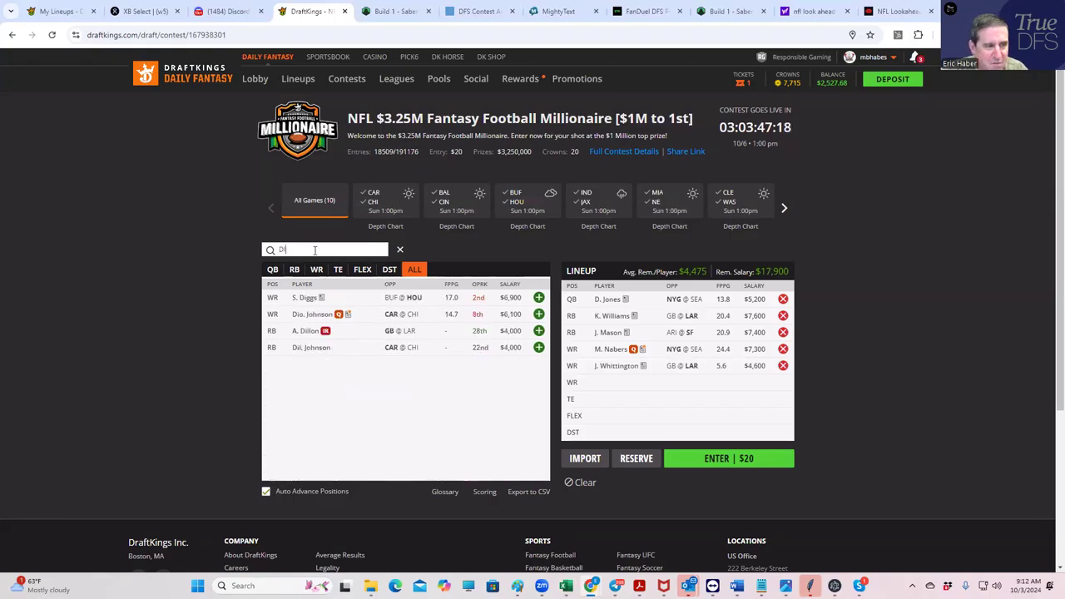
click(538, 316)
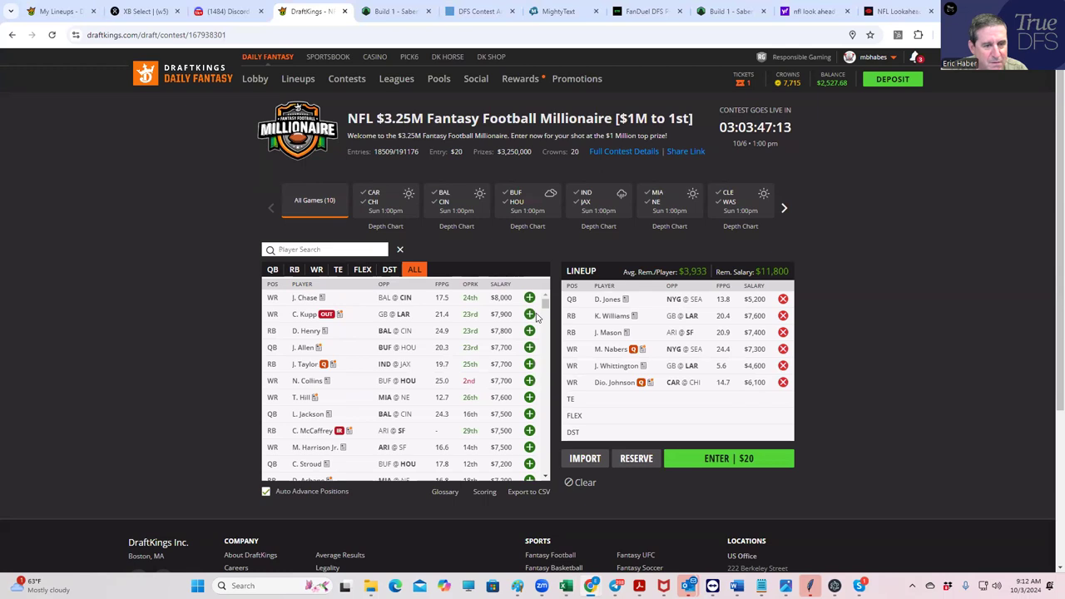
click(609, 385)
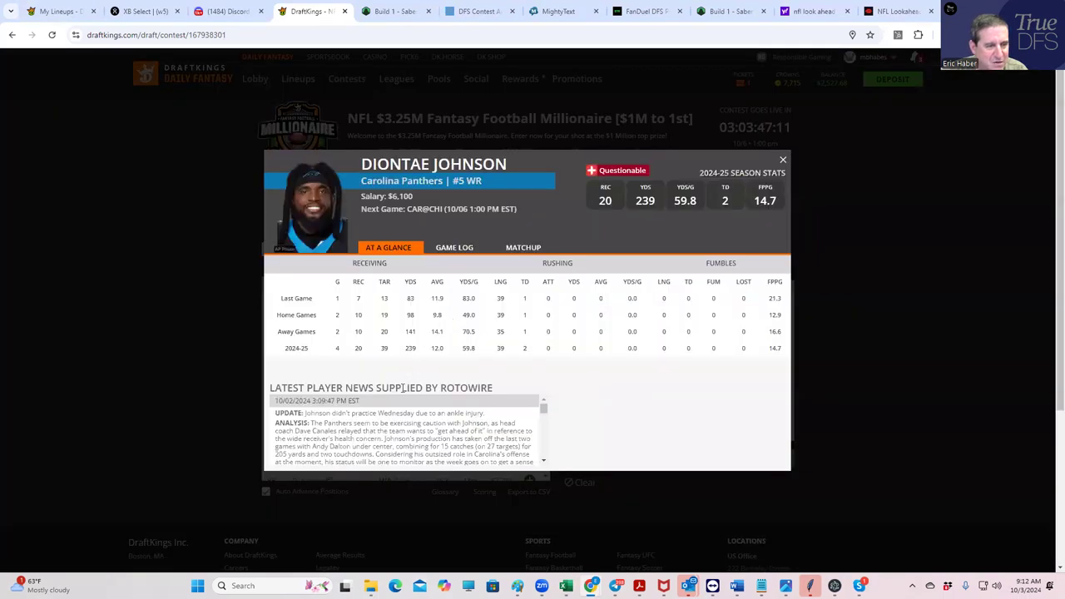
click(783, 159)
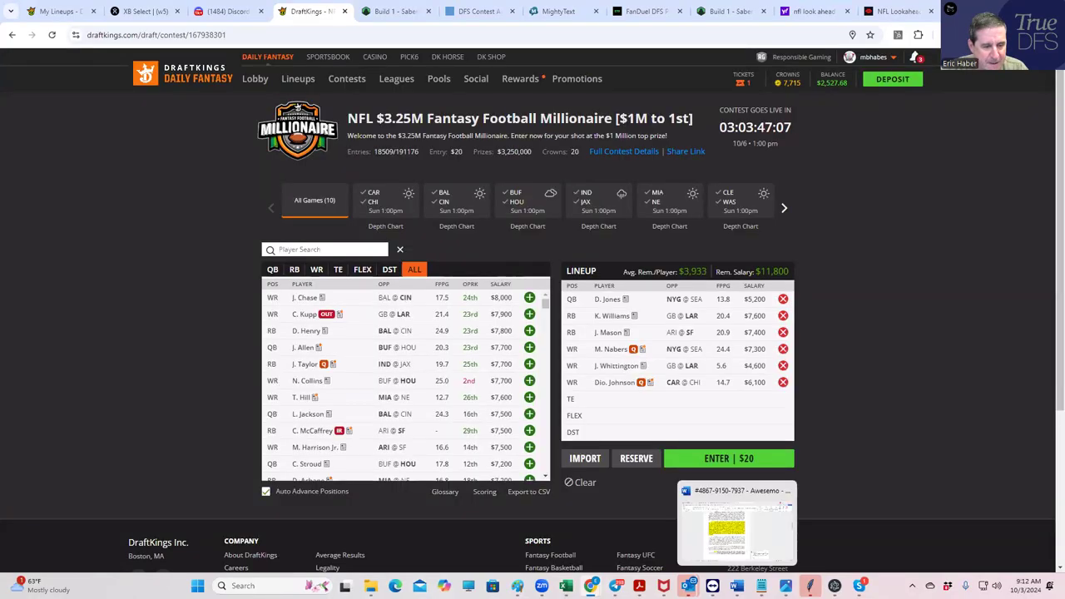
- Switch to the NFLDK_Proj workbook in Excel and compare the salaries of Tre Tucker and Jordan Whittington
mouse_move(590, 586)
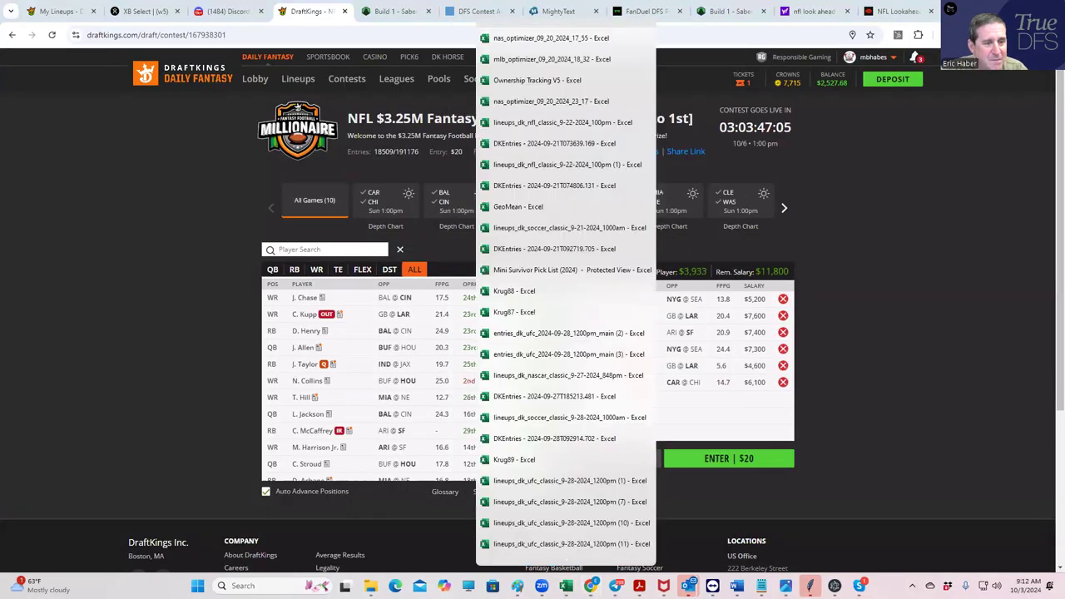
scroll(567, 558, down, 1)
scroll(568, 560, down, 8)
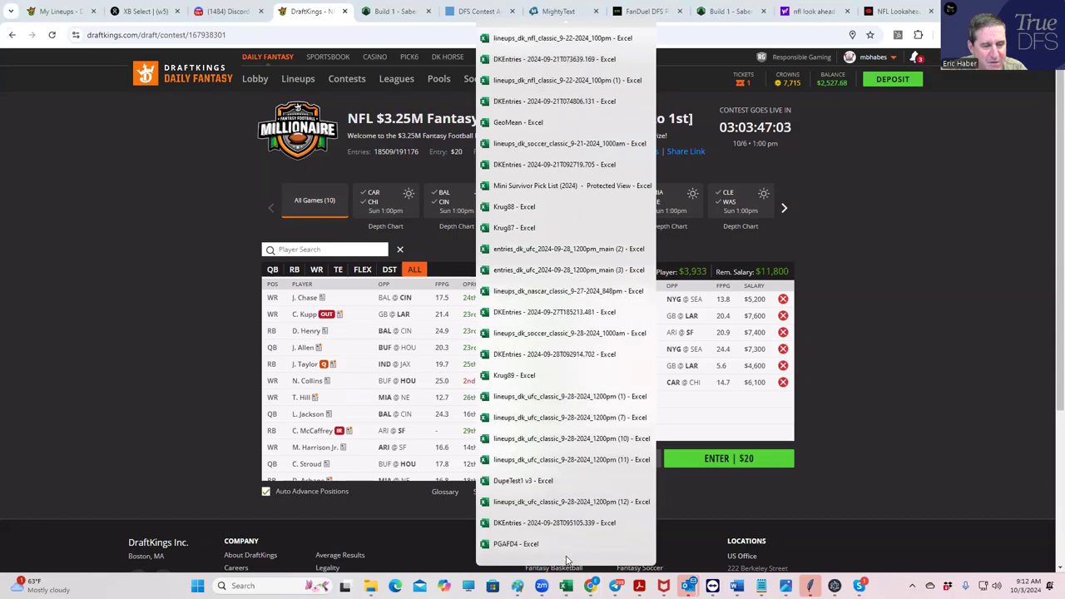
scroll(567, 559, down, 7)
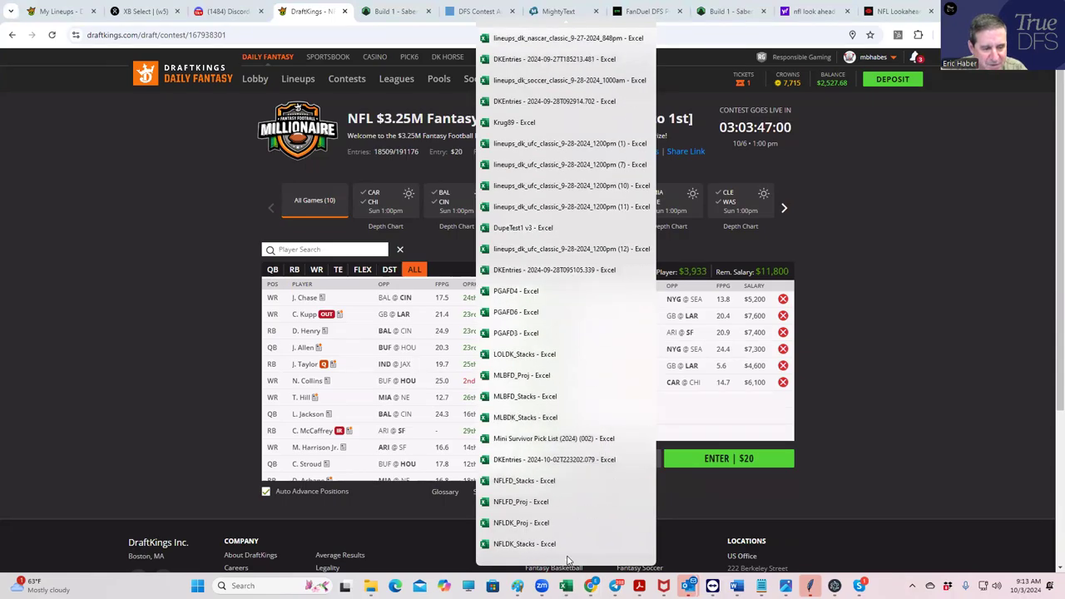
click(518, 523)
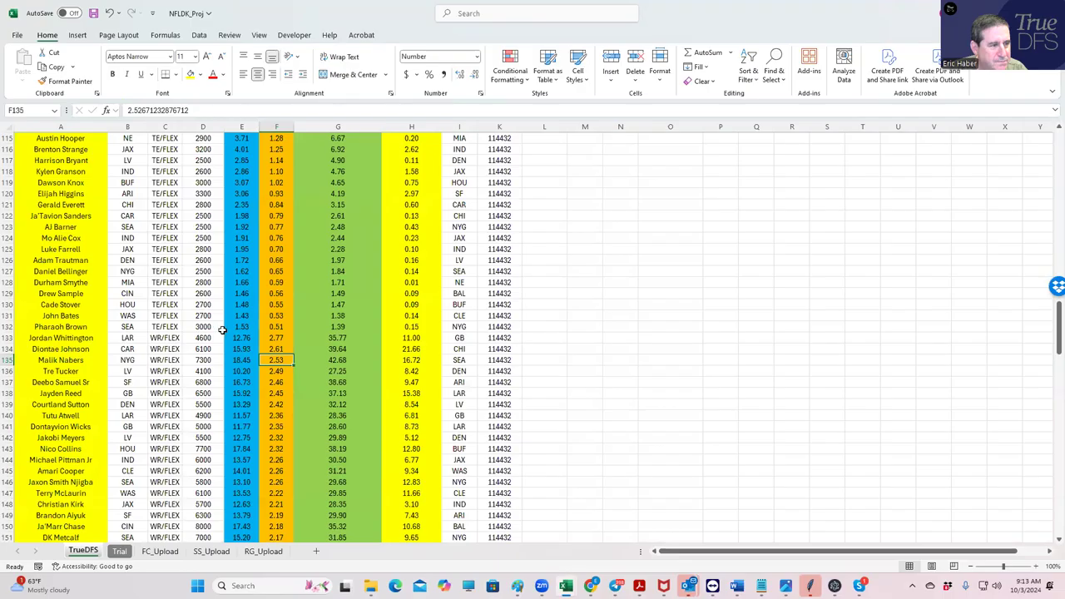
click(204, 371)
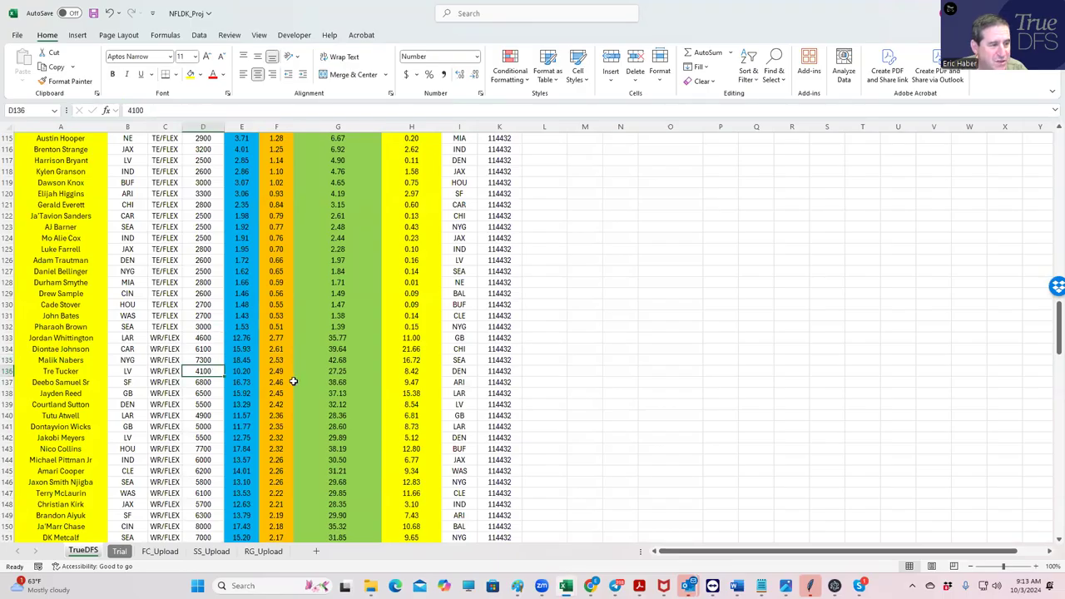
click(206, 337)
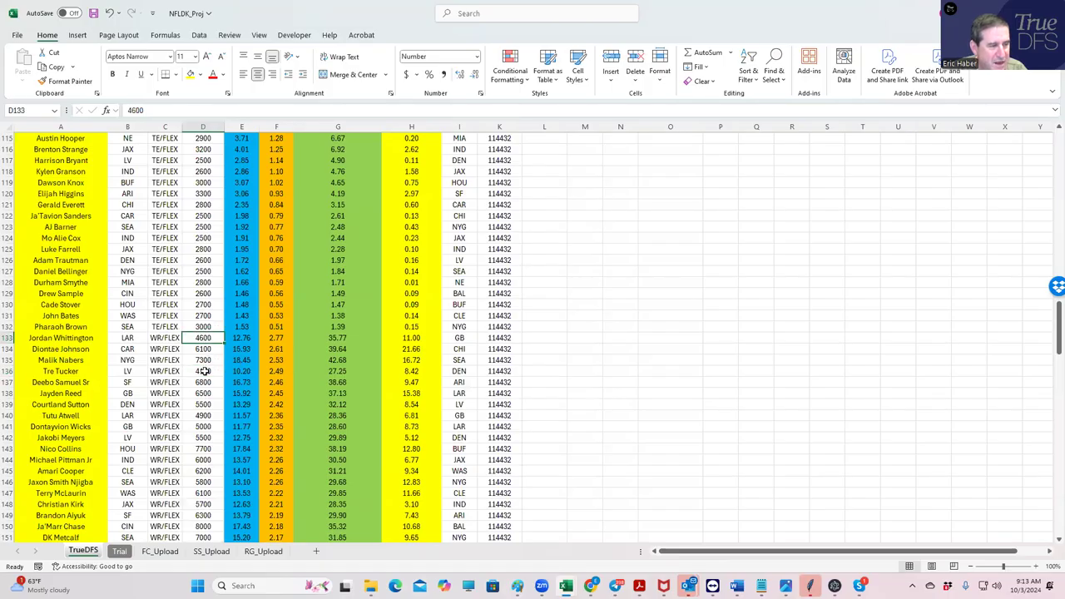
click(206, 371)
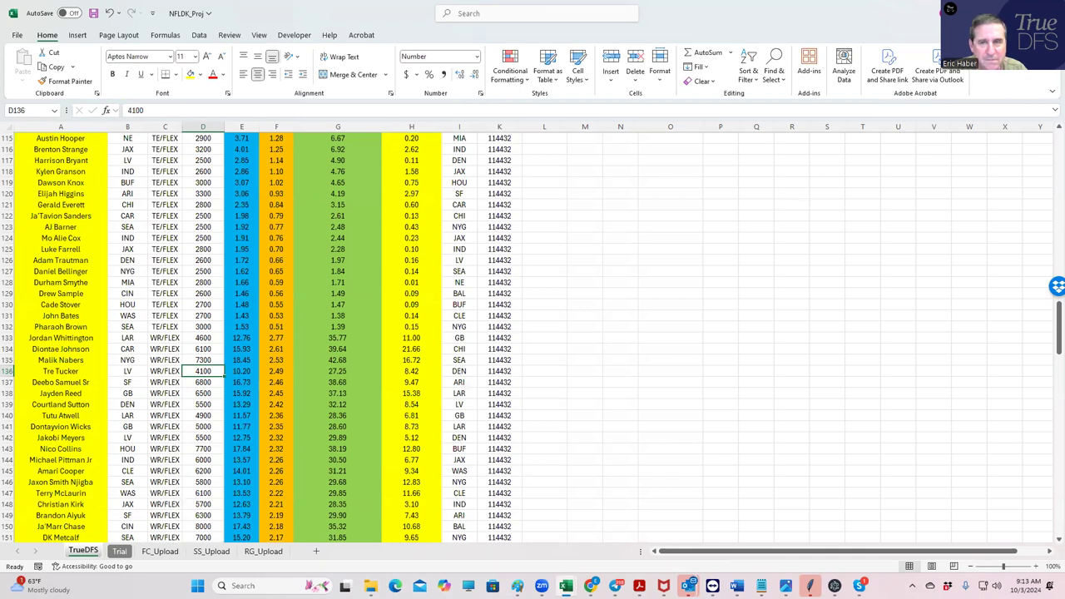
- Return to the DraftKings contest page and replace Diontae Johnson with Tre Tucker in the third wide receiver slot
key(super+Down)
key(super+Down)
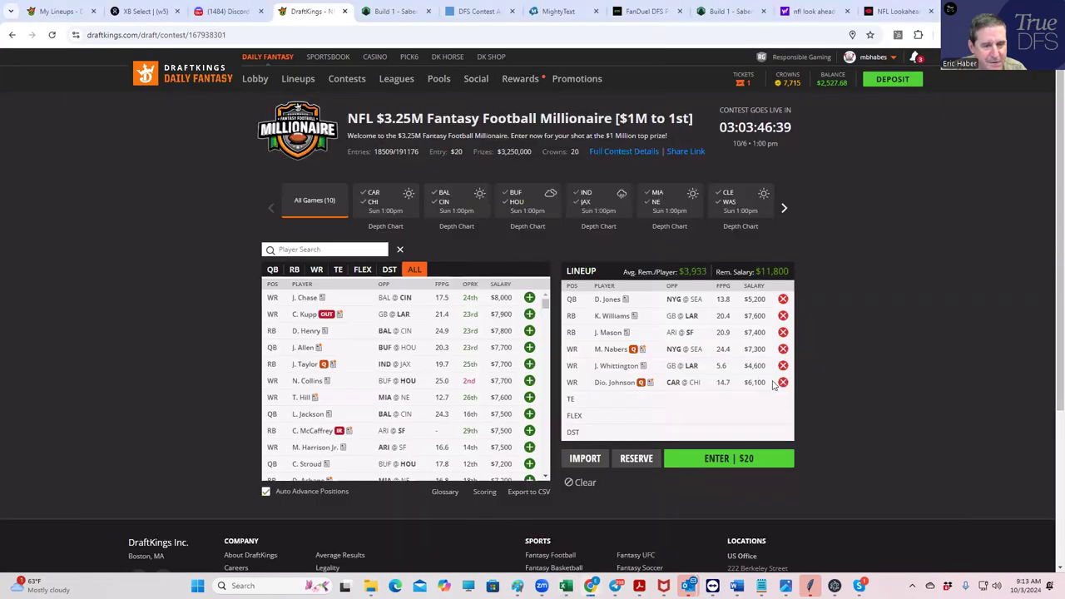
click(784, 382)
click(297, 248)
text(TRE)
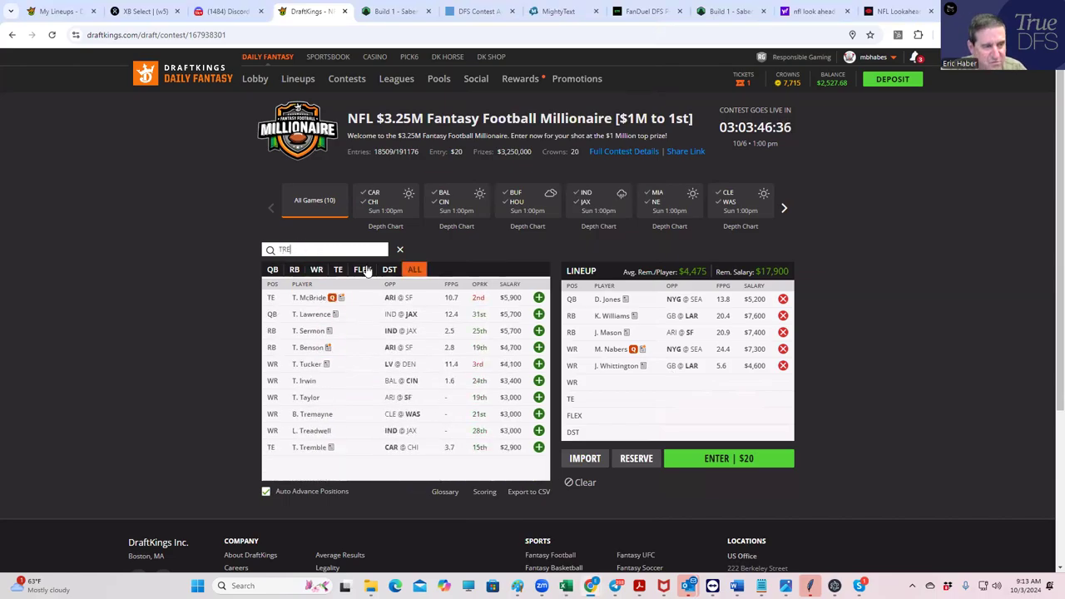
click(539, 364)
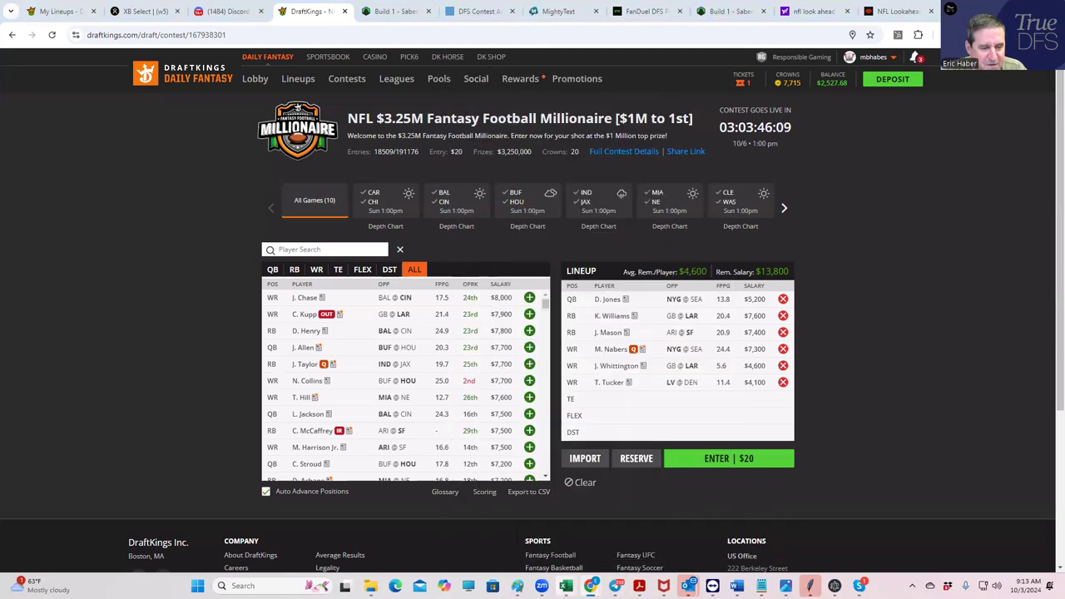
- Switch to the NFLFD_Proj workbook in Excel and sort the players by Sheets Value Score from largest to smallest, followed by position from A to Z
scroll(566, 566, down, 3)
scroll(566, 566, down, 5)
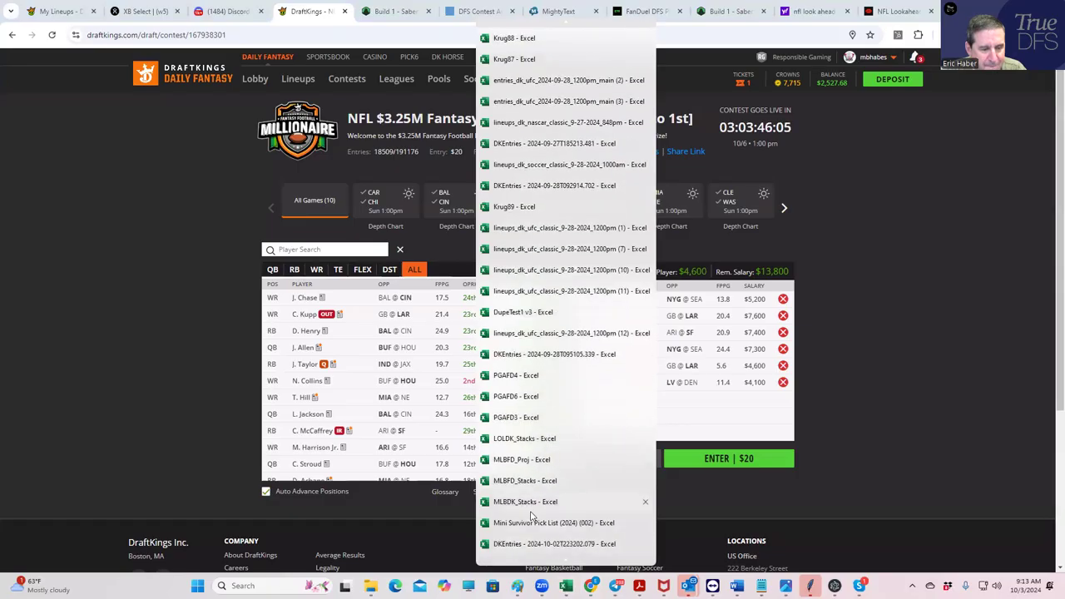
scroll(571, 560, down, 2)
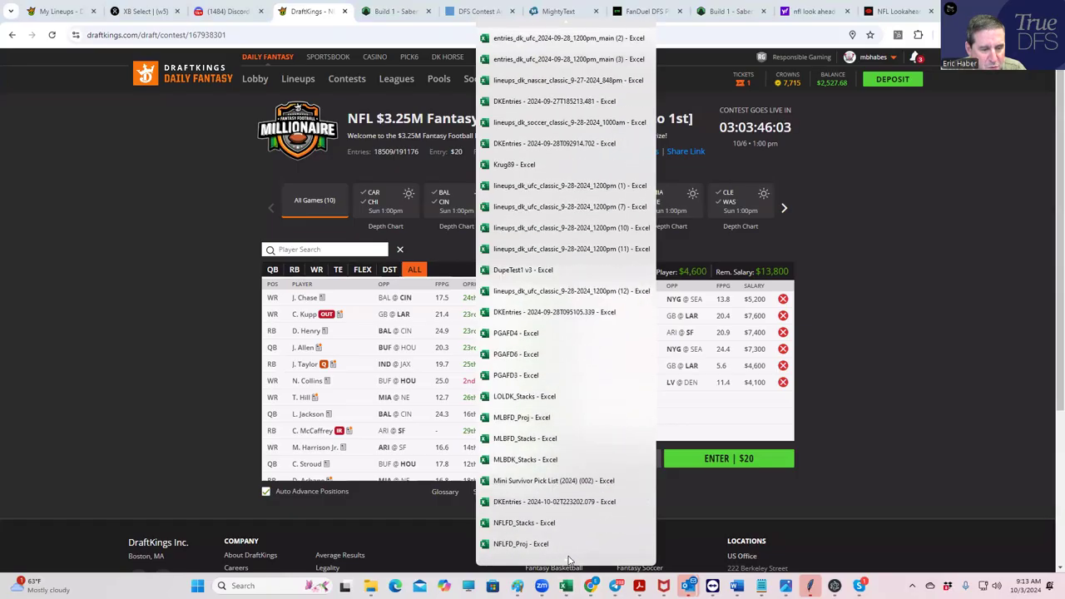
scroll(569, 561, down, 2)
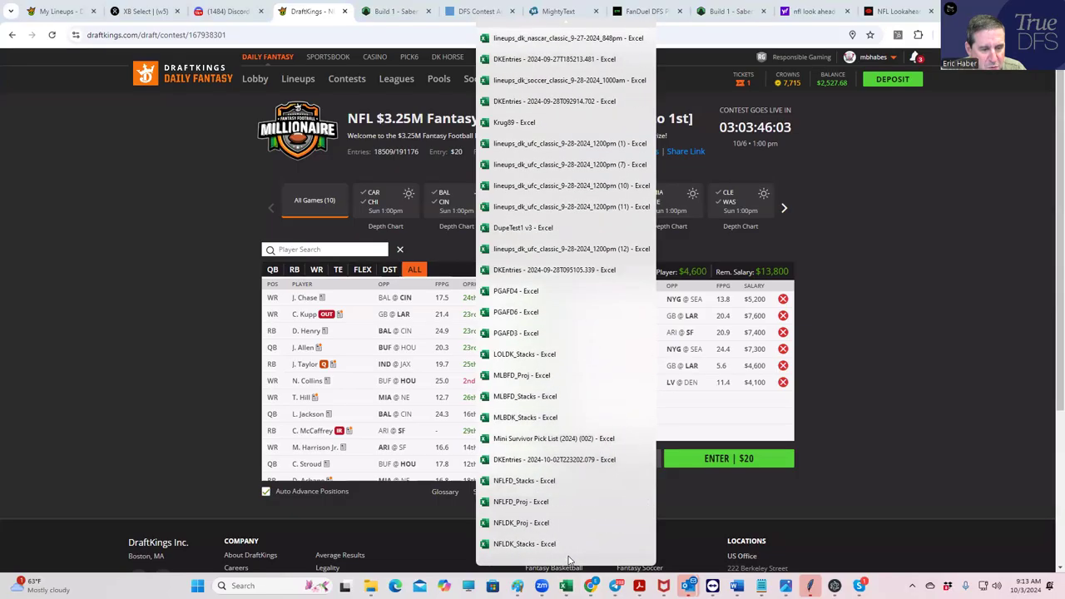
click(524, 502)
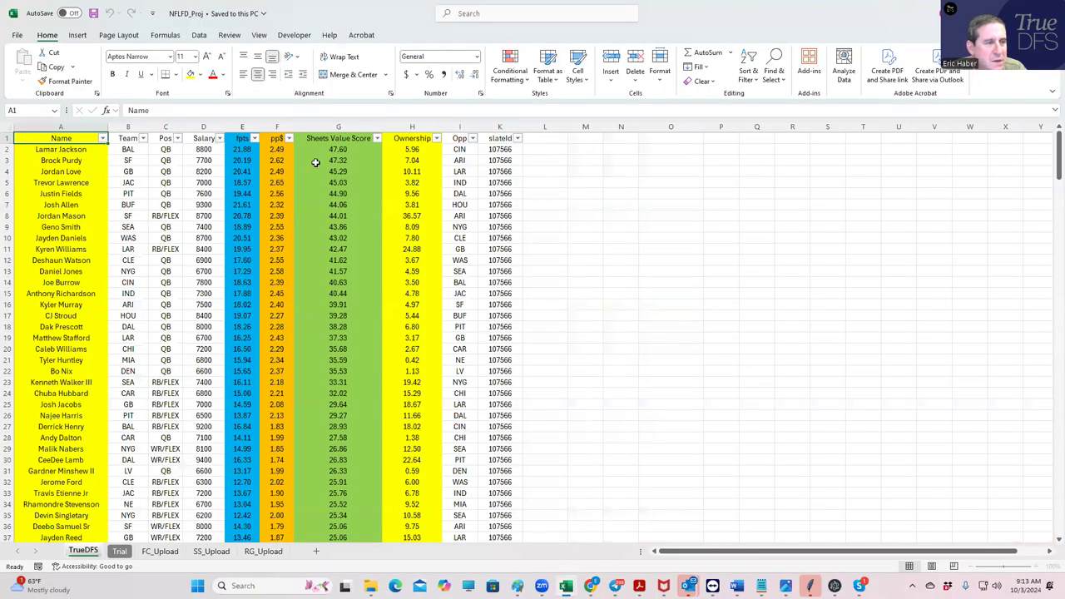
click(377, 139)
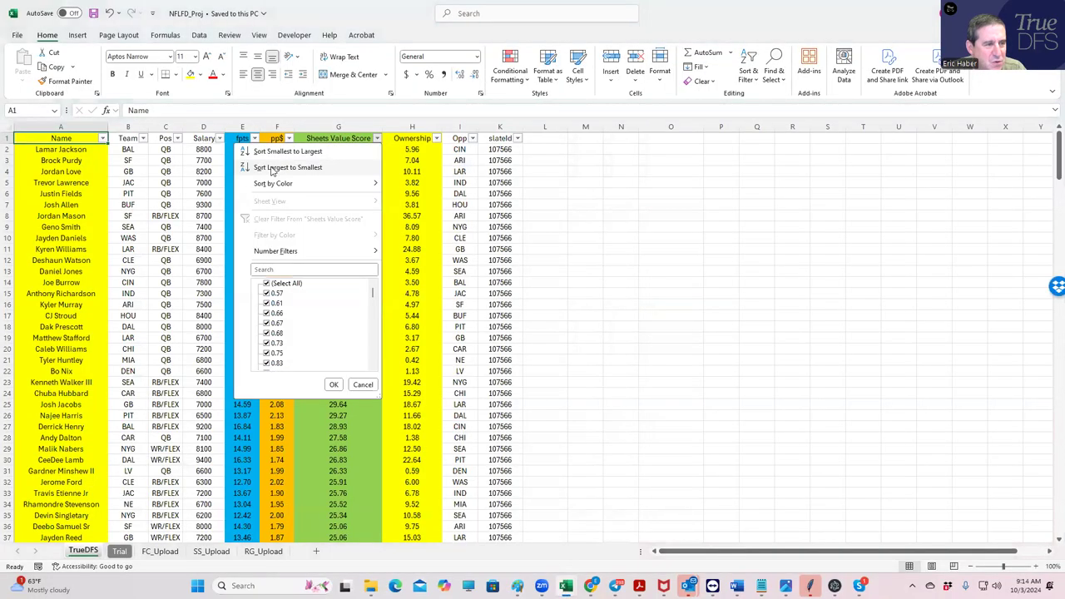
click(272, 169)
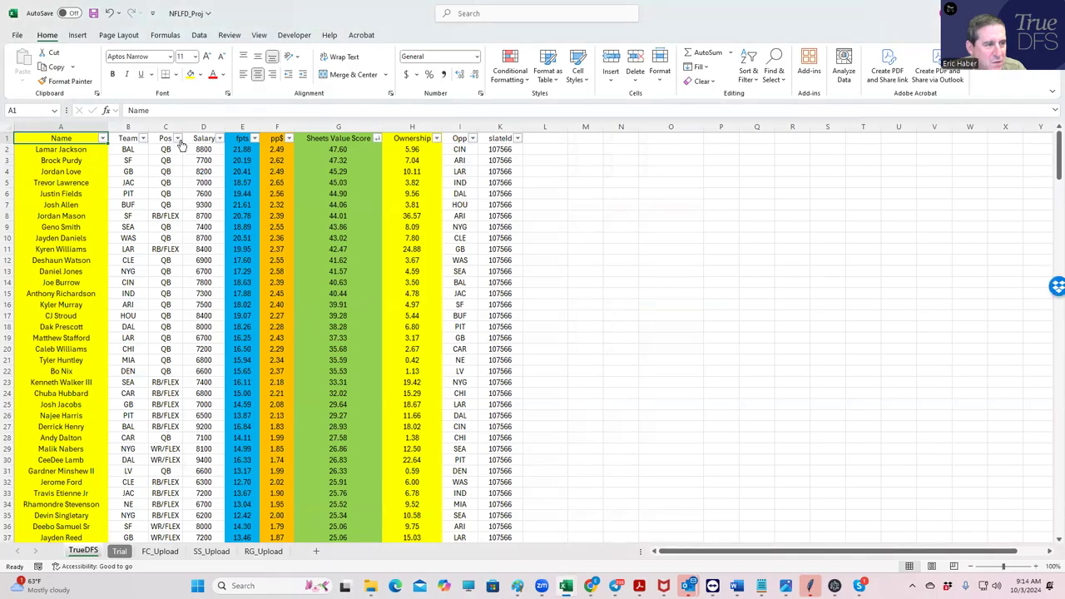
click(177, 138)
click(98, 150)
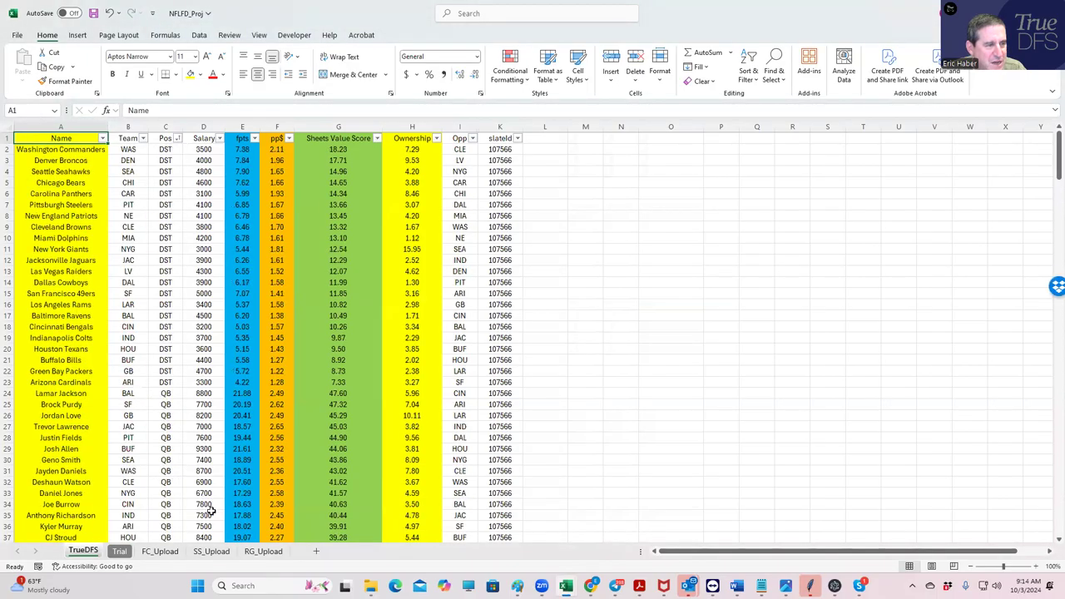
- Compare the Sheets Value Scores of tight ends Jake Ferguson and Brock Bowers, and check Ferguson's salary
scroll(210, 511, down, 20)
scroll(204, 442, up, 3)
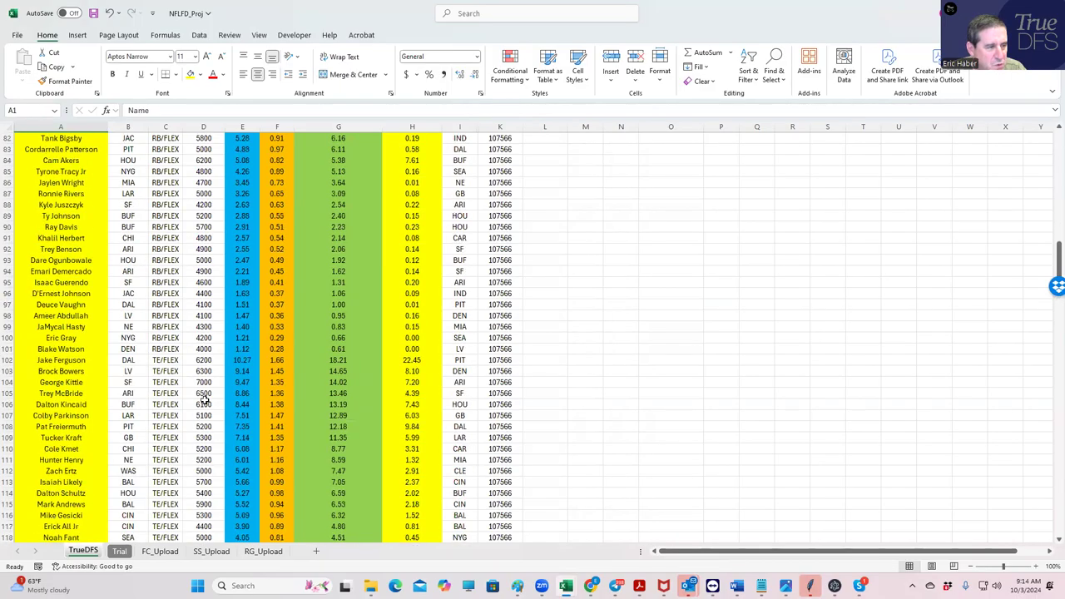
click(331, 360)
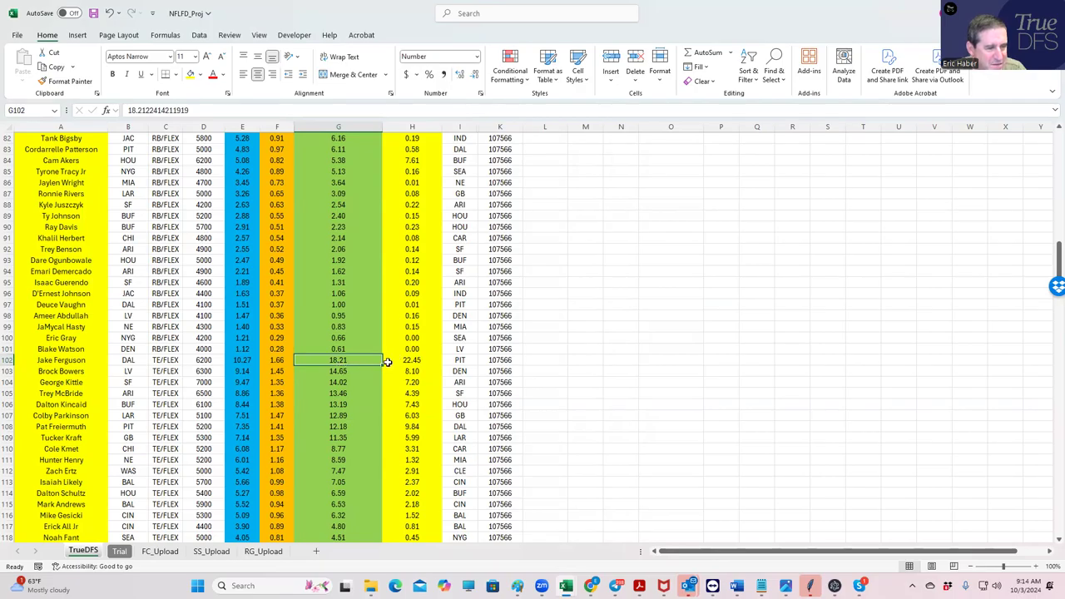
click(330, 371)
click(331, 359)
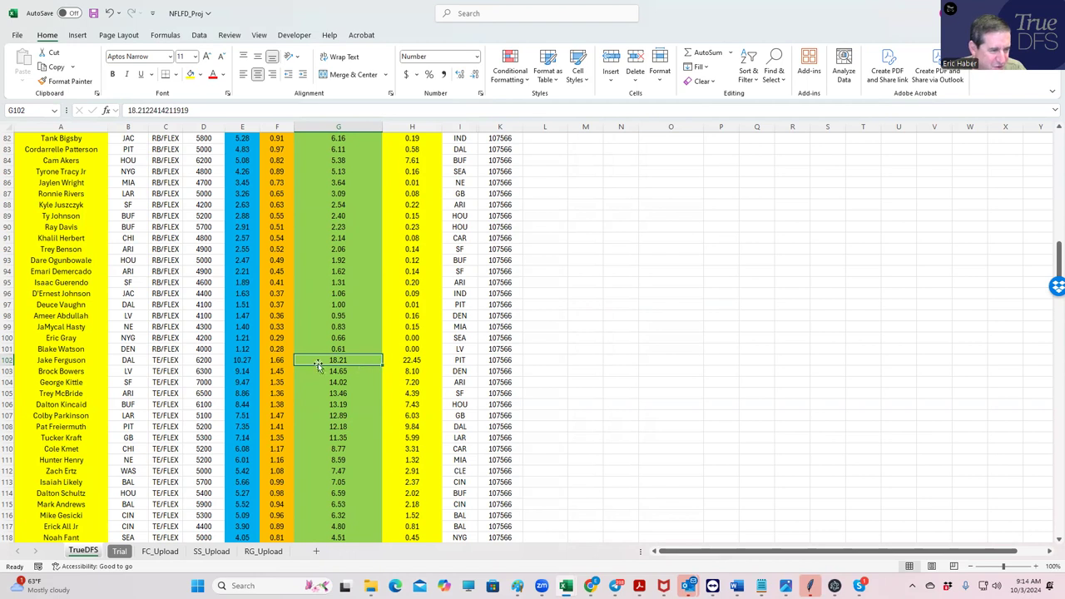
click(343, 372)
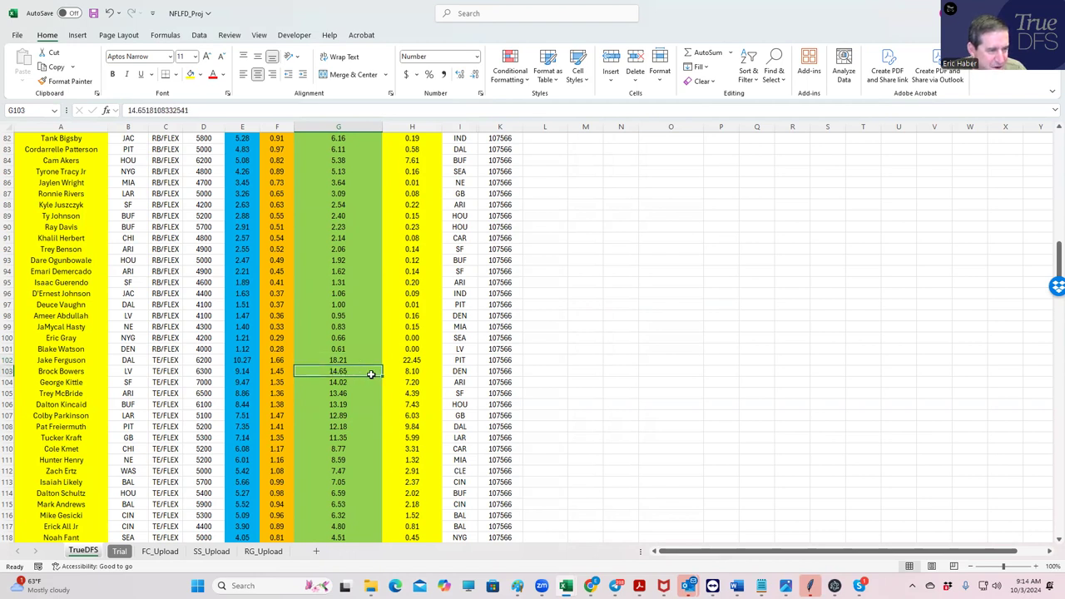
click(337, 360)
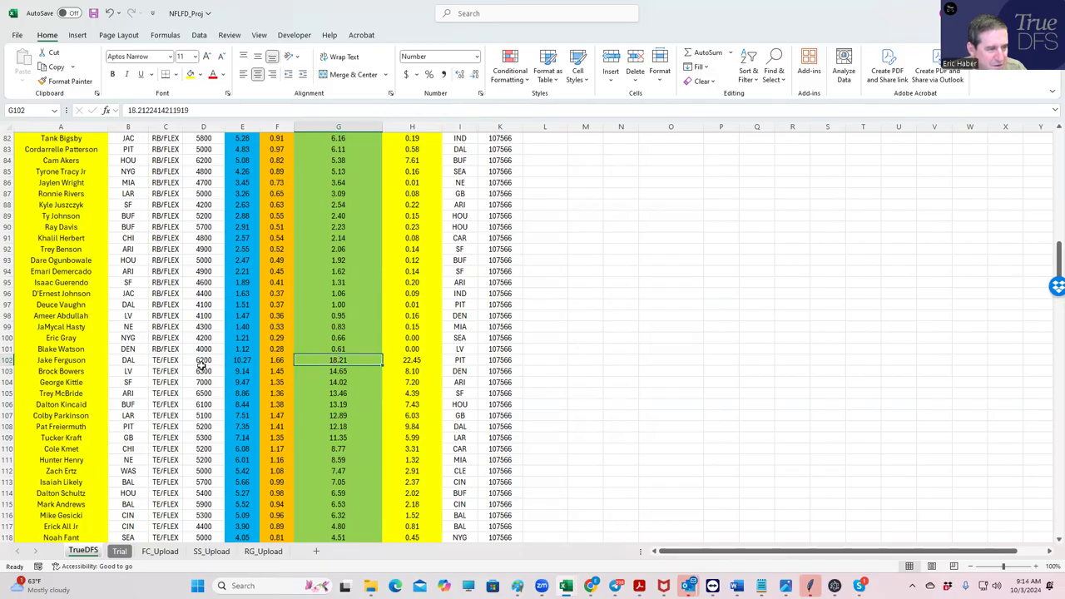
click(202, 359)
- Sort the players by pp$ from largest to smallest, followed by position from A to Z
scroll(491, 298, up, 20)
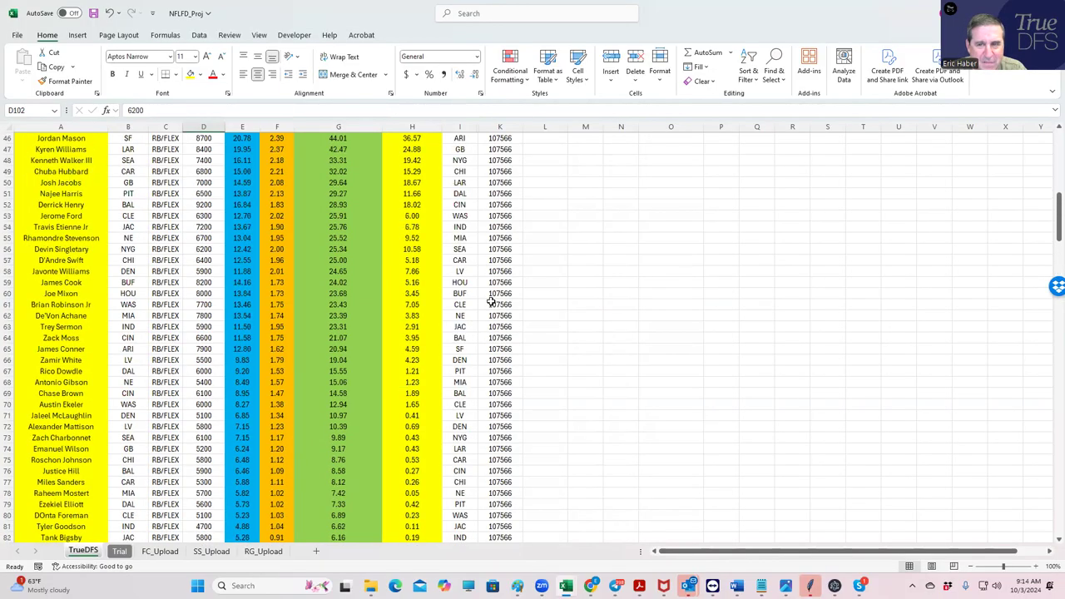
scroll(491, 298, up, 3)
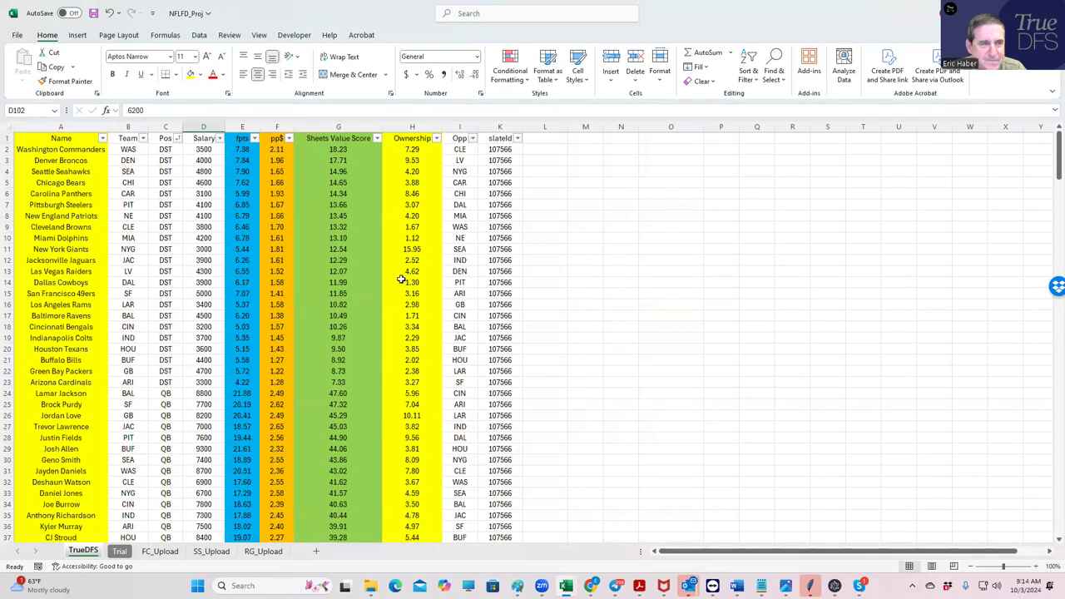
click(283, 128)
click(287, 139)
click(283, 152)
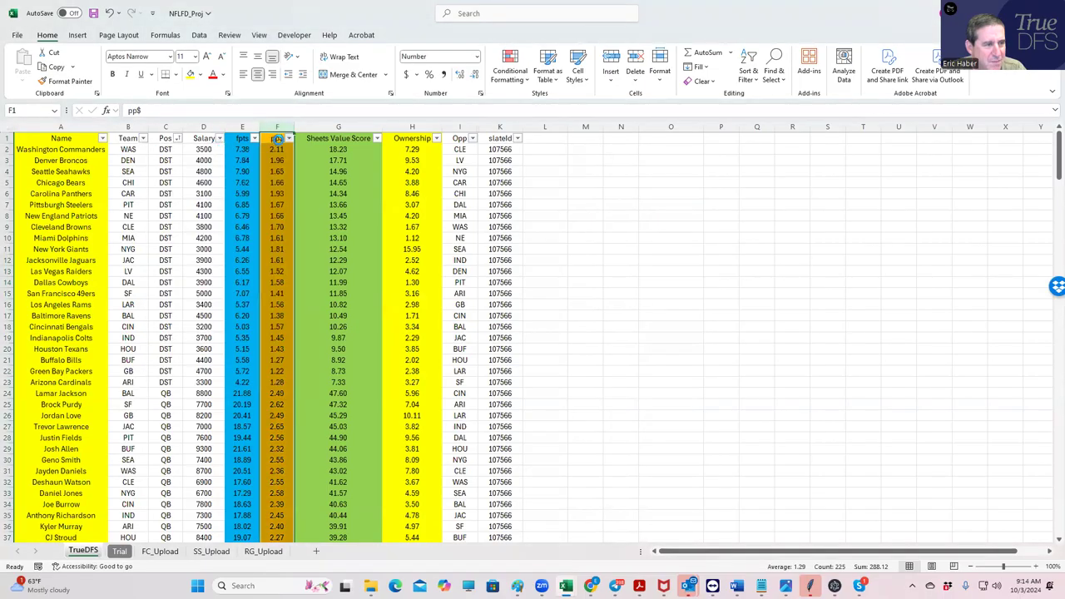
click(289, 138)
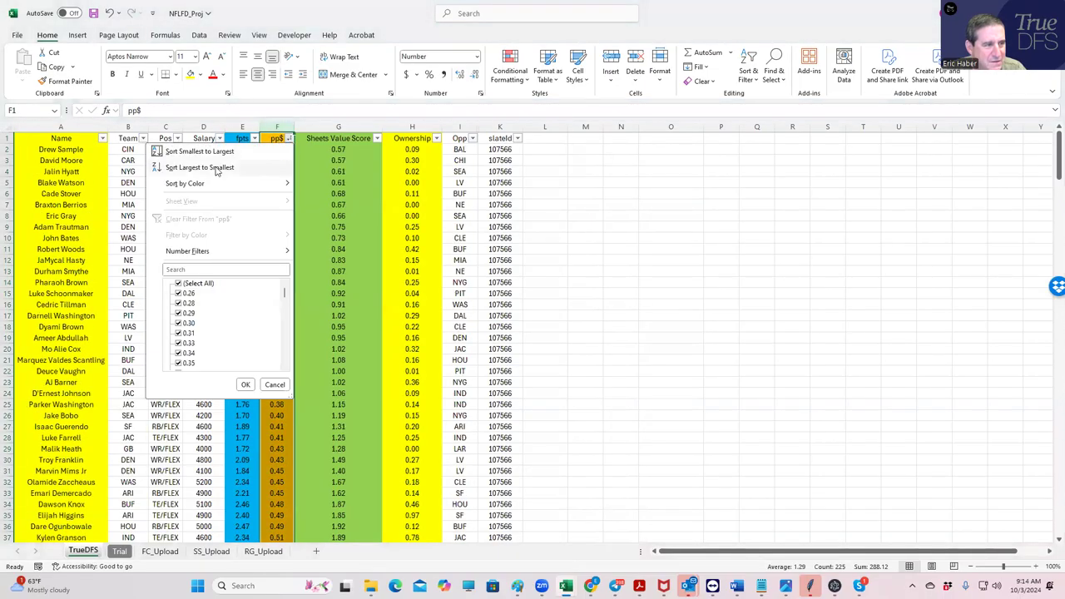
click(219, 170)
scroll(298, 400, down, 5)
scroll(300, 383, up, 5)
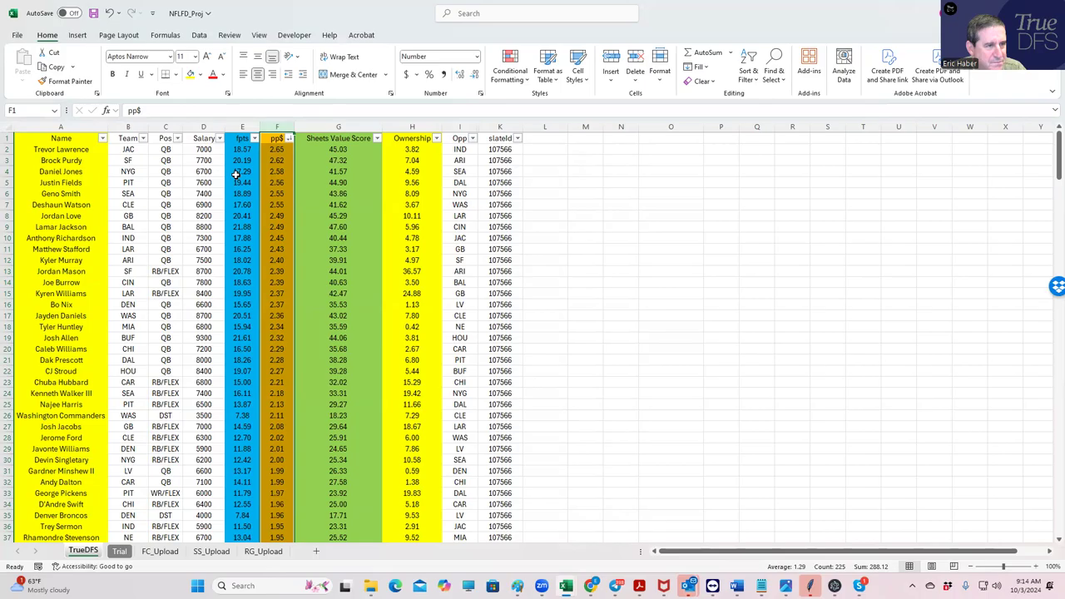
click(175, 139)
click(92, 156)
- Compare the pp$ values of the tight ends, from Jake Ferguson and Colby Parkinson down to Dalton Schultz
scroll(285, 387, down, 14)
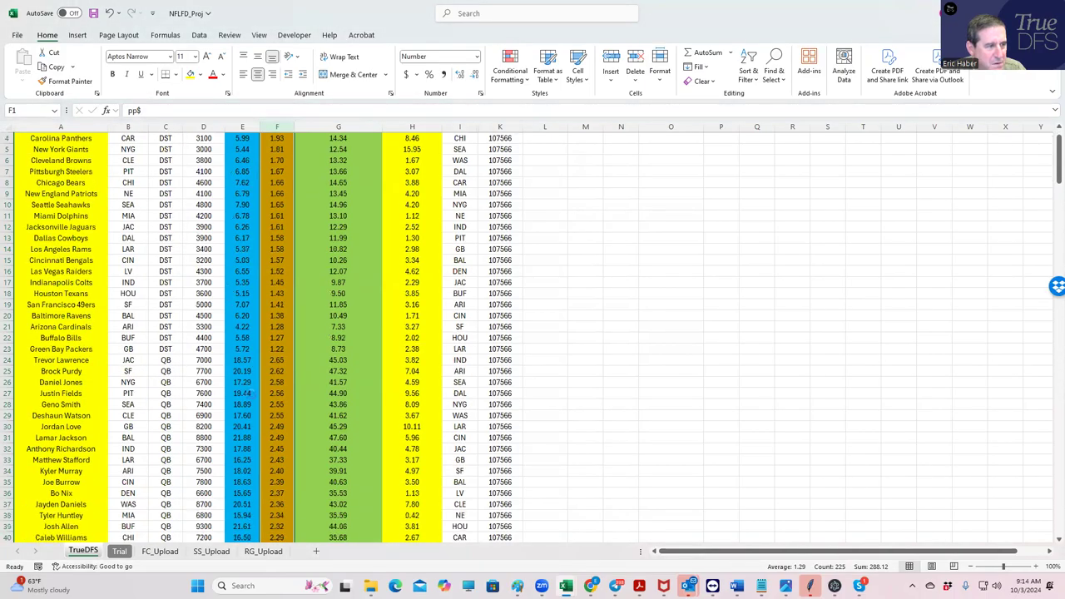
scroll(285, 387, down, 13)
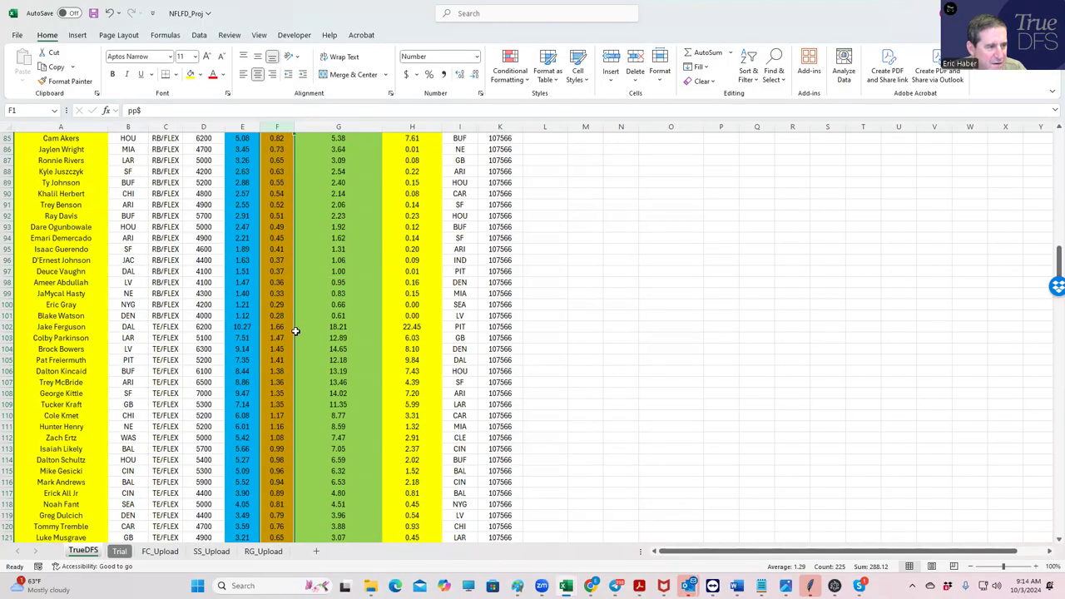
click(278, 327)
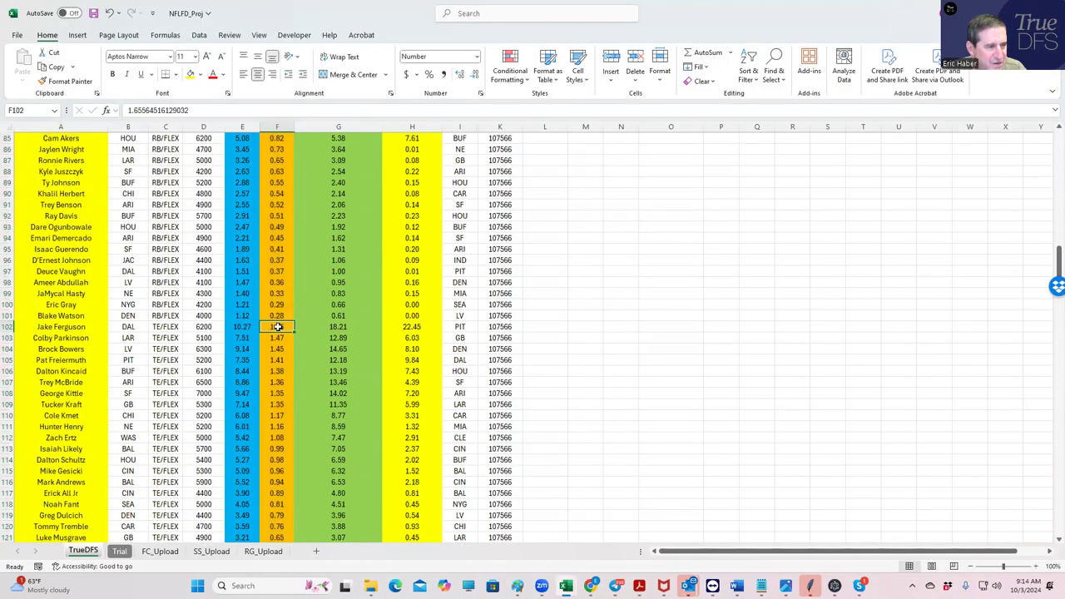
click(281, 339)
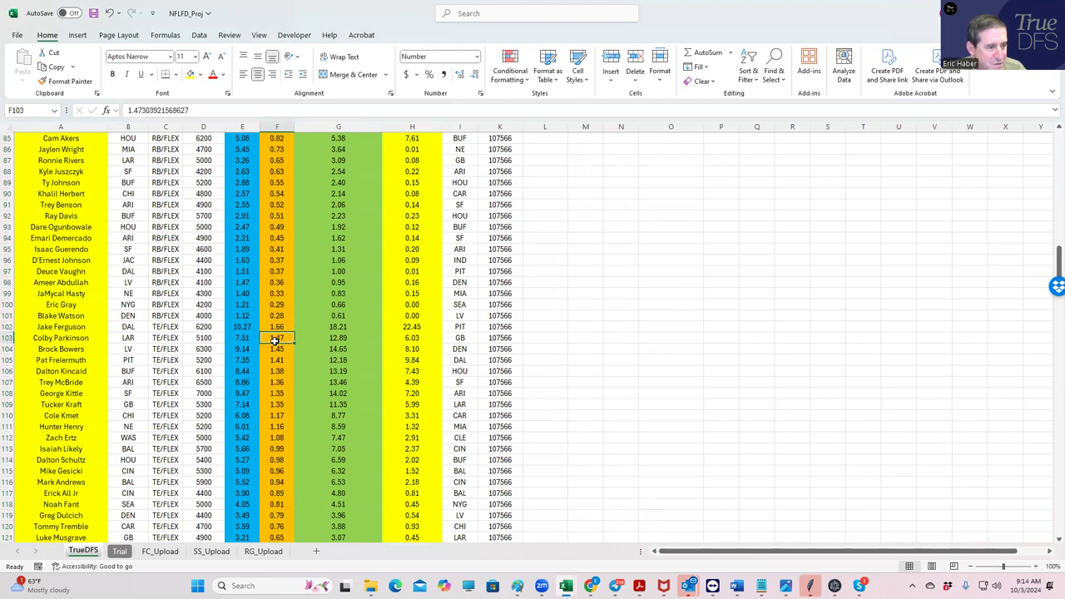
click(278, 371)
click(279, 426)
click(277, 457)
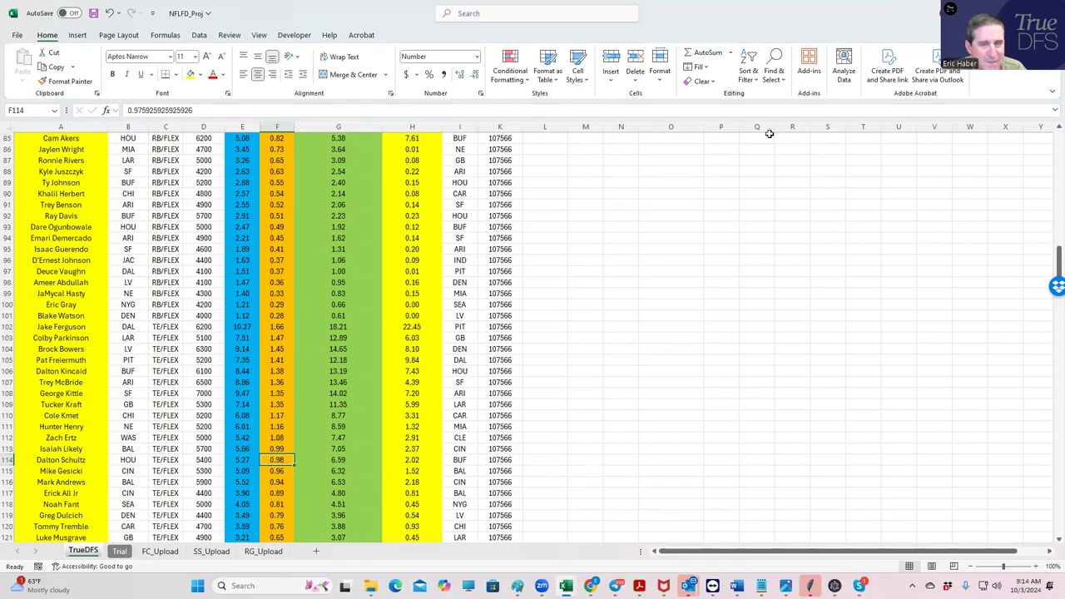
- Switch to the DraftKings contest page, search the player pool for "JAKE" and "FER", and check the remaining games on the slate
key(super+Down)
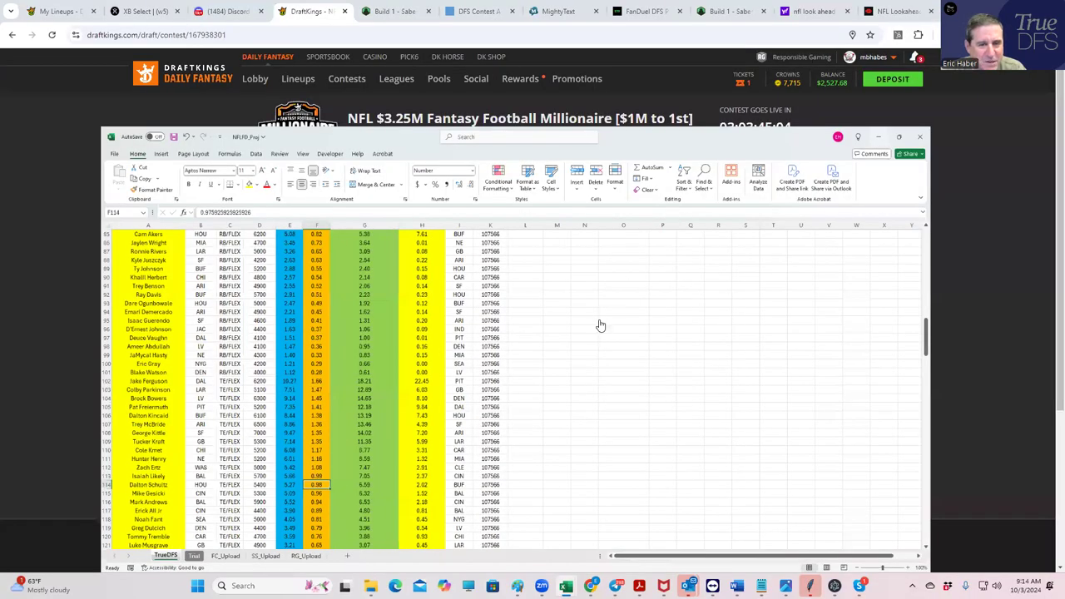
key(super+Down)
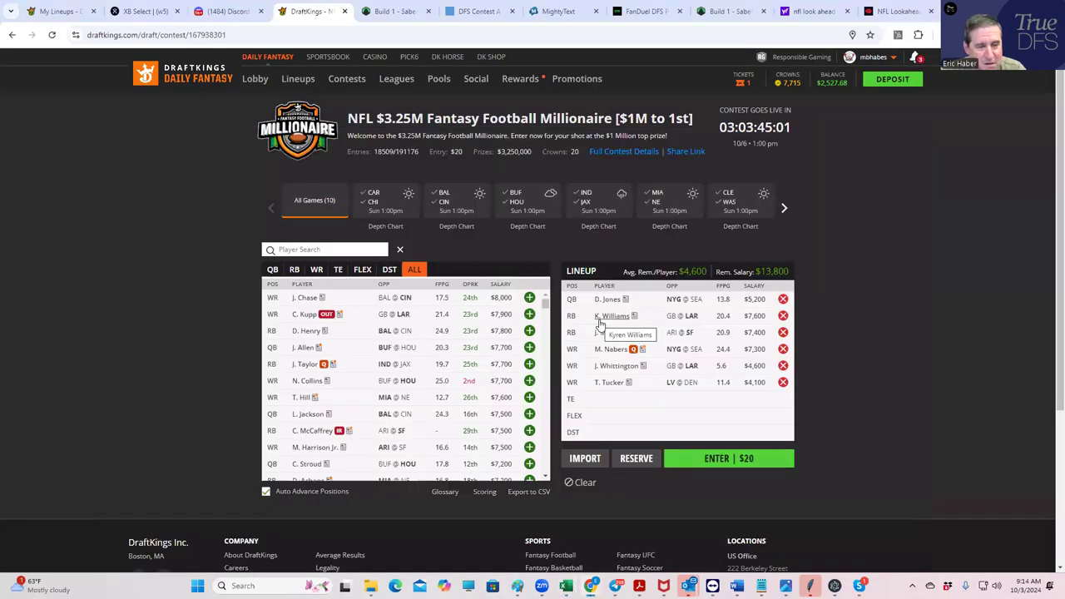
click(364, 269)
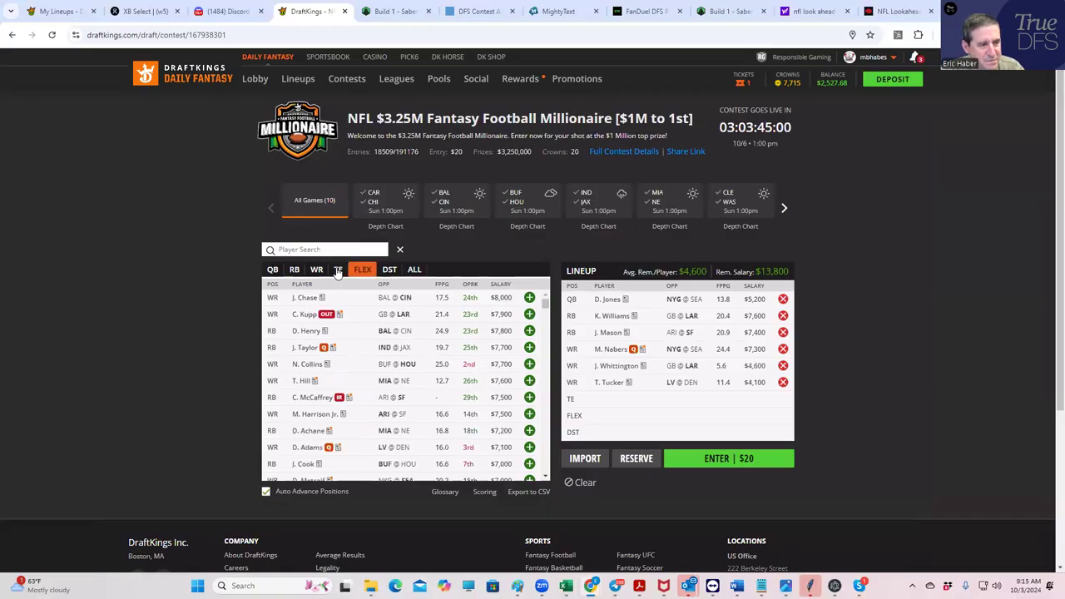
click(338, 270)
text(JAKE)
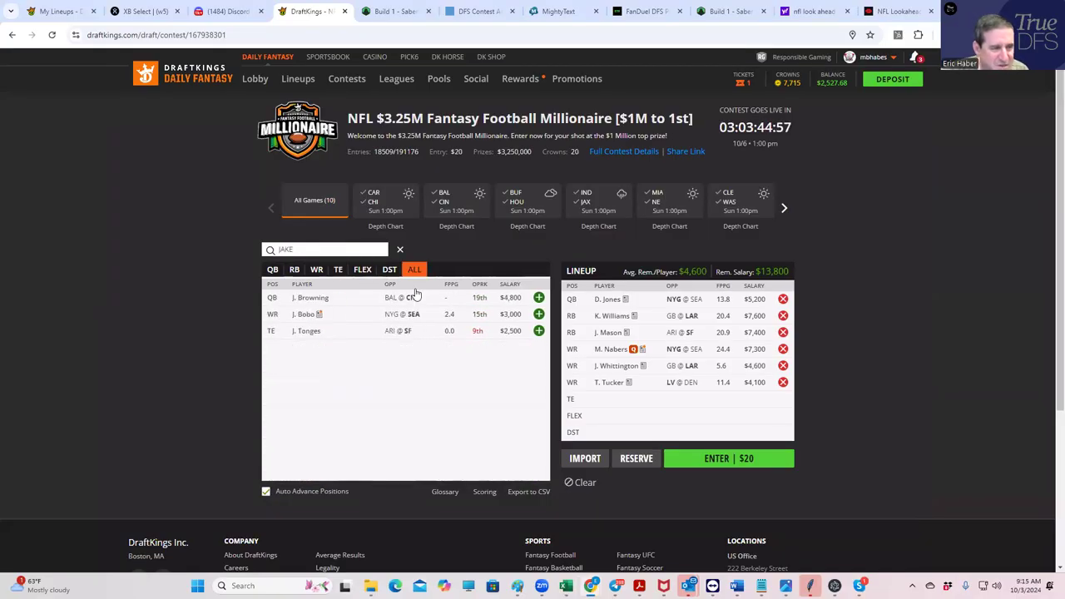
click(338, 271)
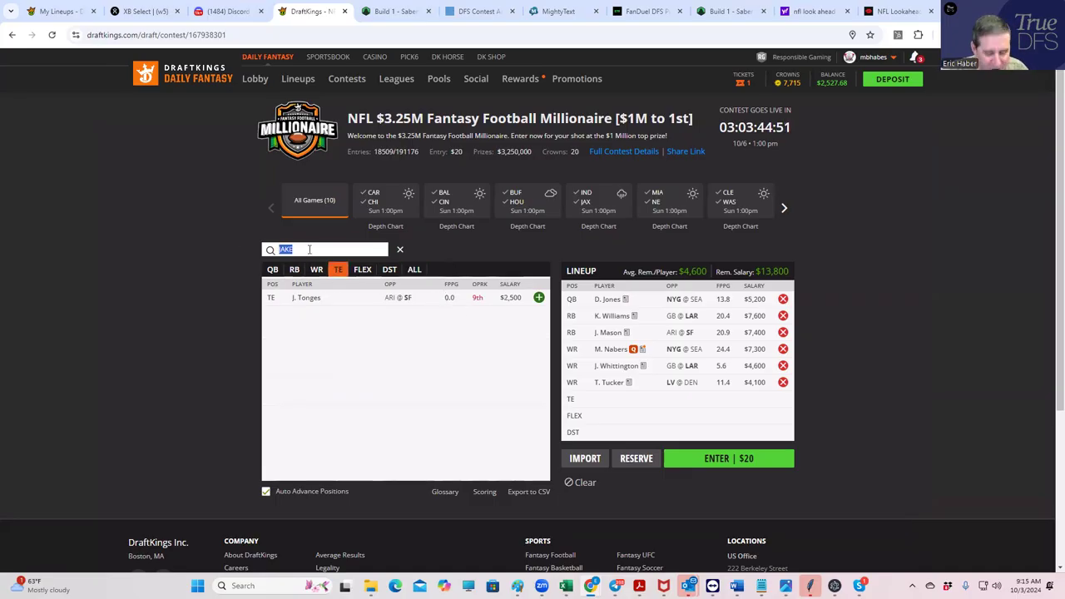
text(FER)
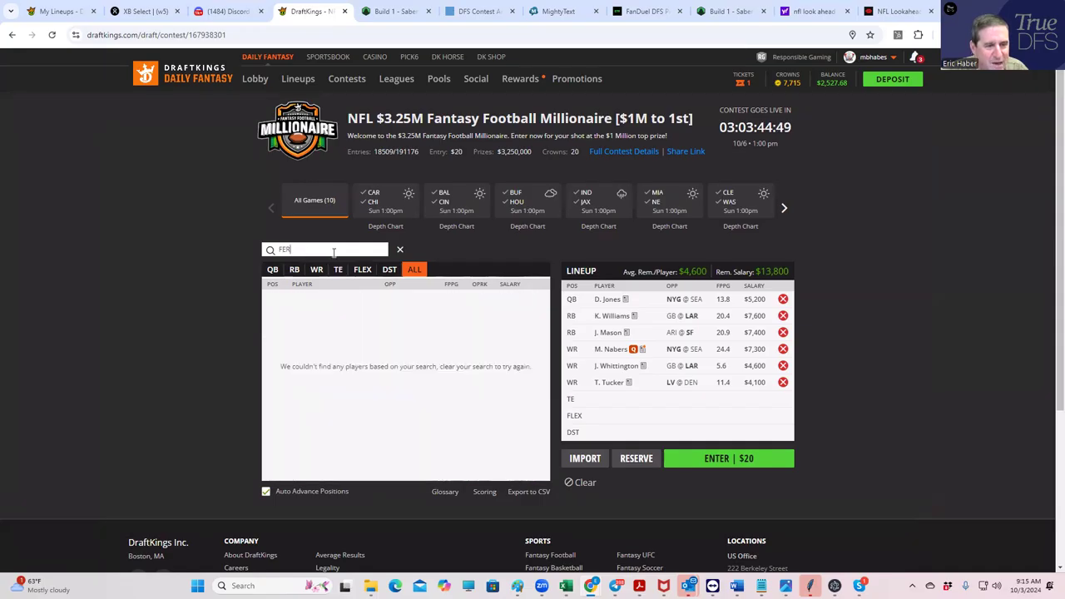
key(BackSpace)
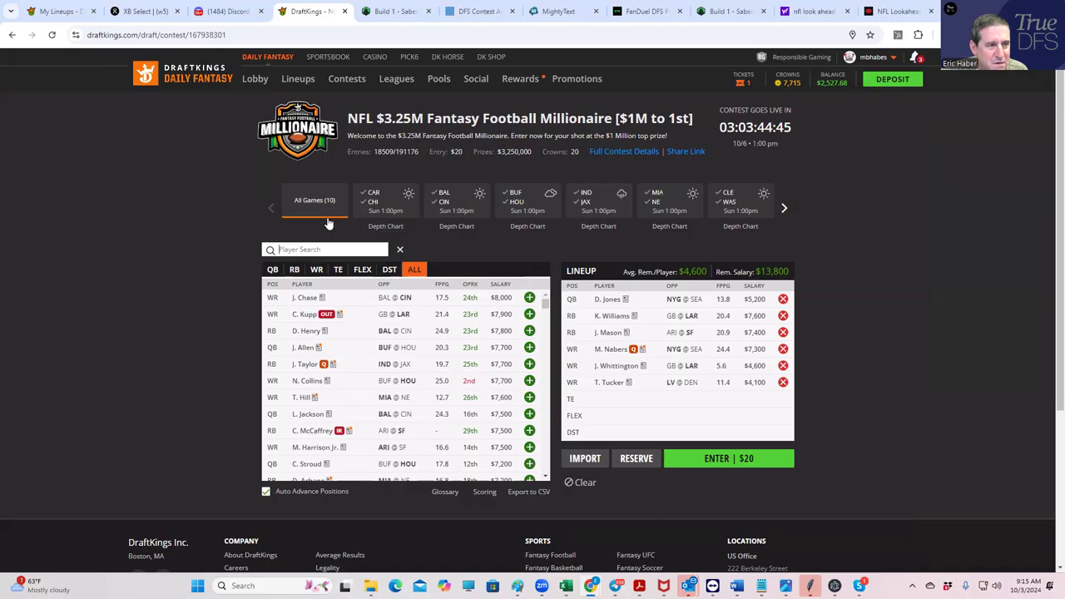
click(784, 209)
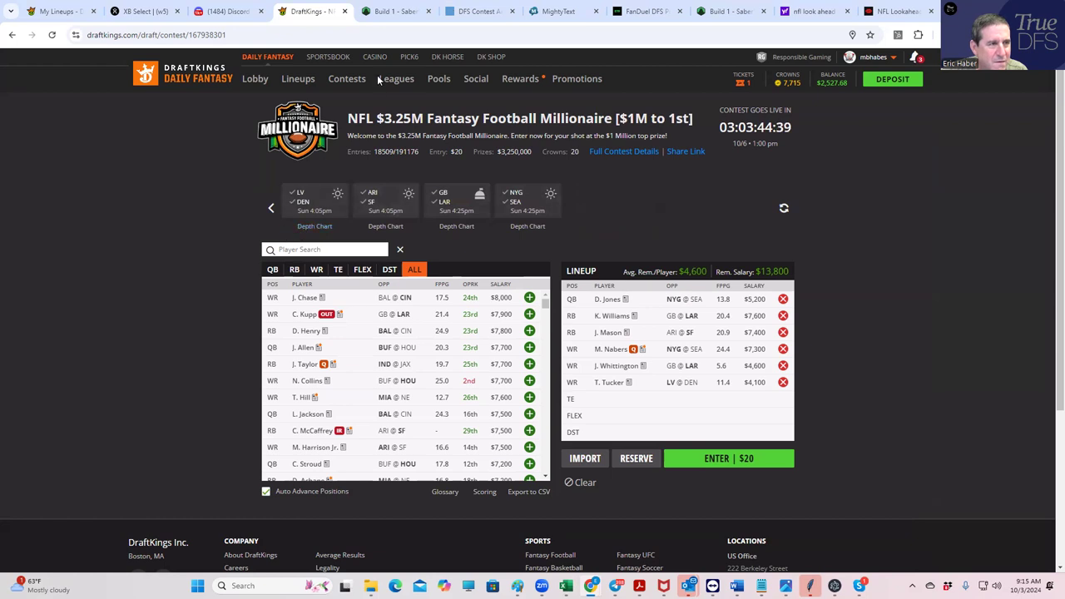
- Switch to the NFLDK_Proj workbook in Excel and examine the tight ends, checking Colby Parkinson's position and Sheets Value Score
mouse_move(761, 585)
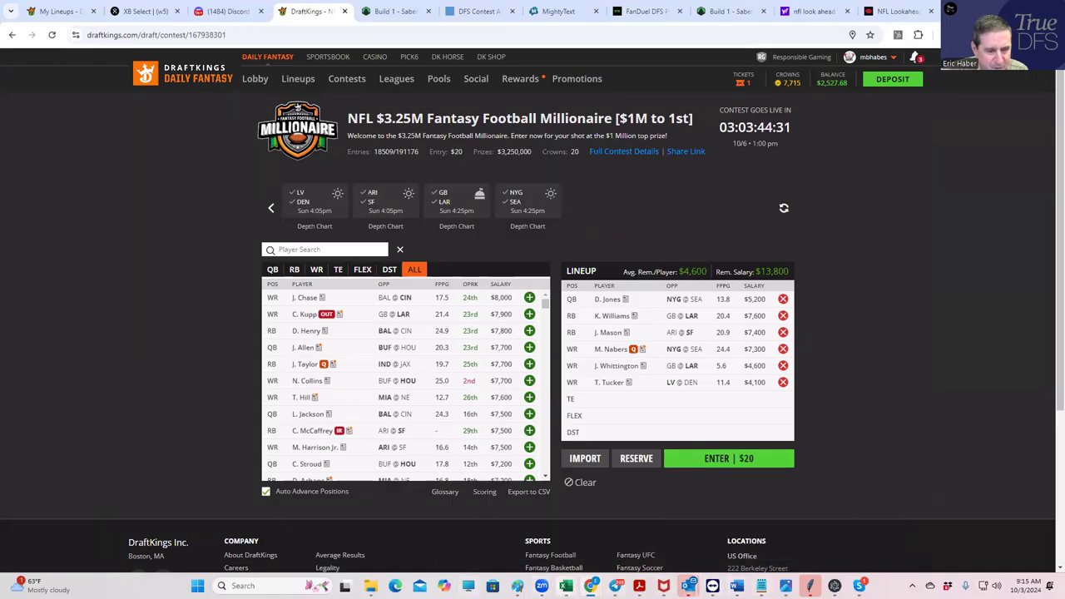
right_click(566, 585)
scroll(559, 550, down, 5)
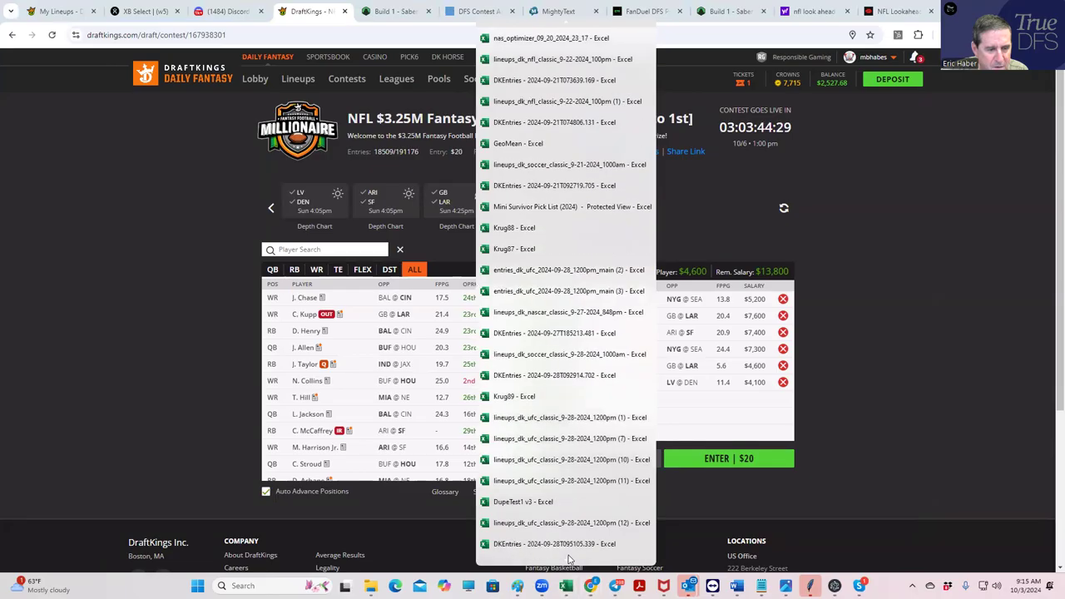
scroll(526, 549, down, 4)
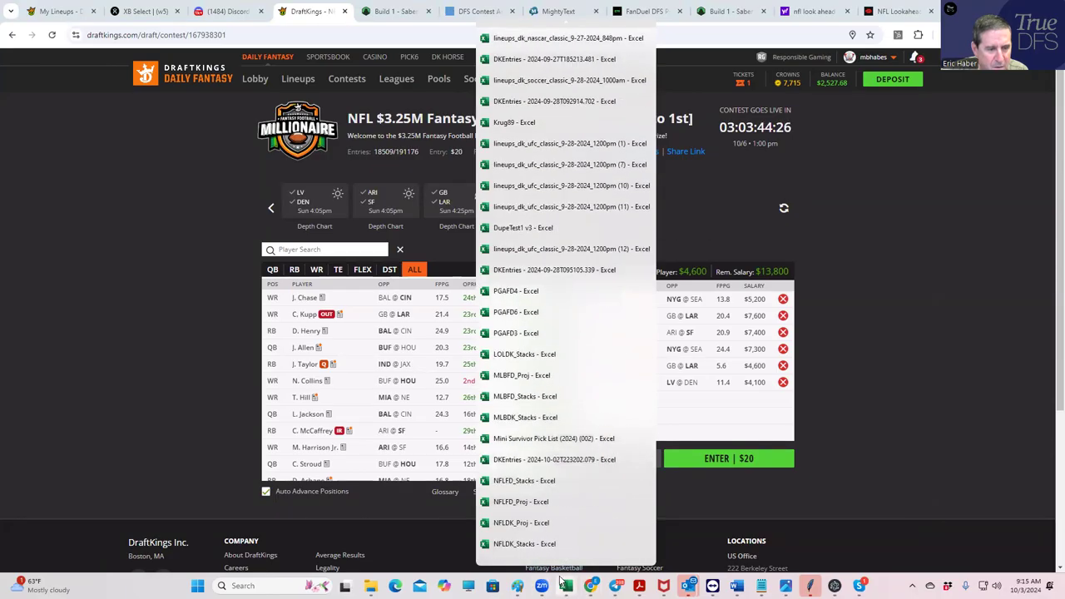
click(522, 523)
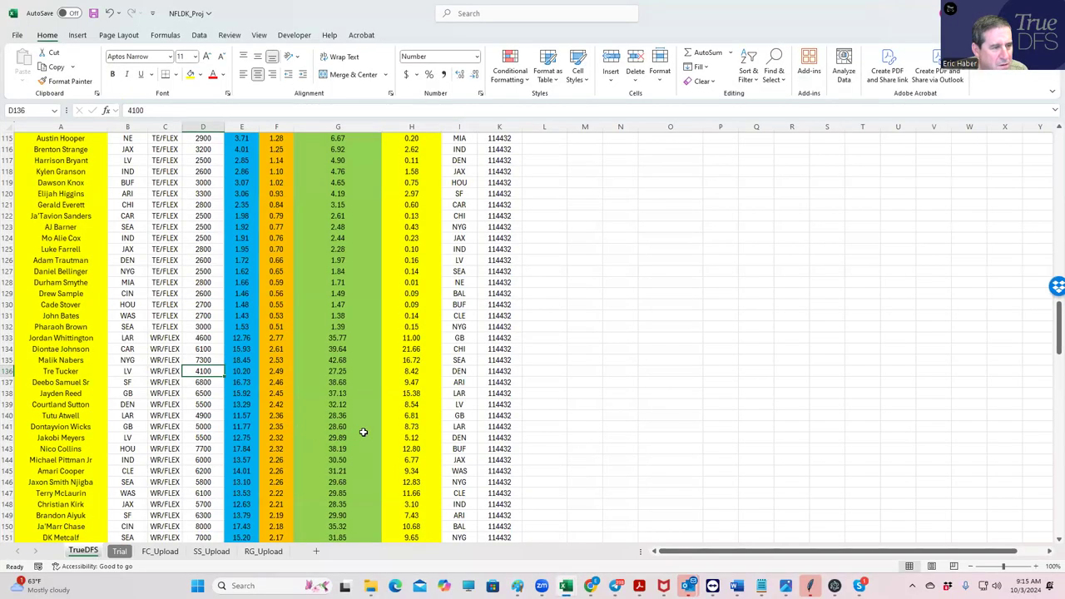
scroll(304, 397, up, 4)
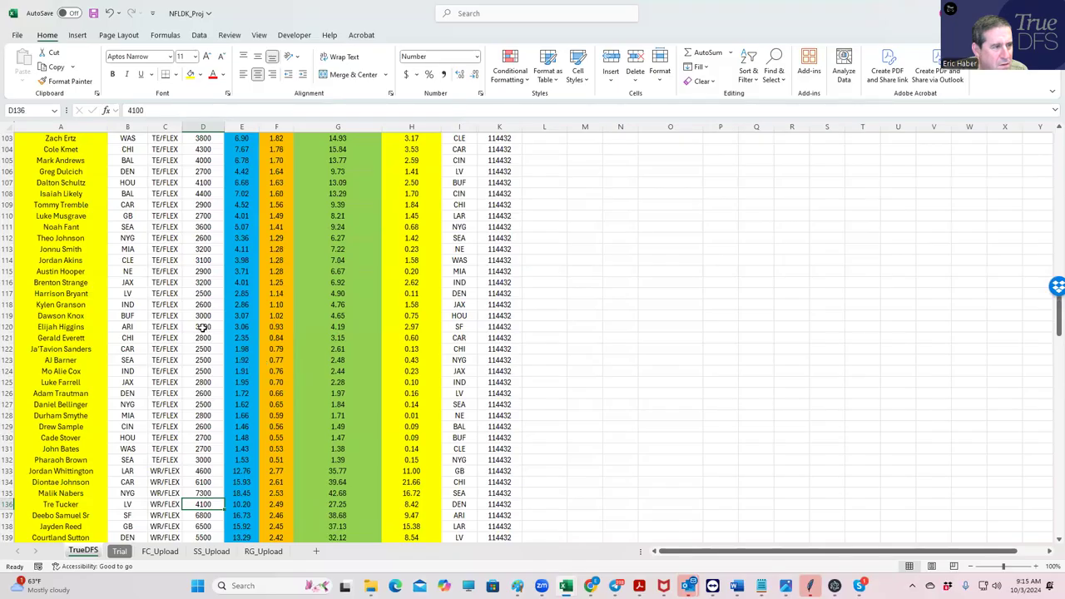
scroll(182, 272, up, 2)
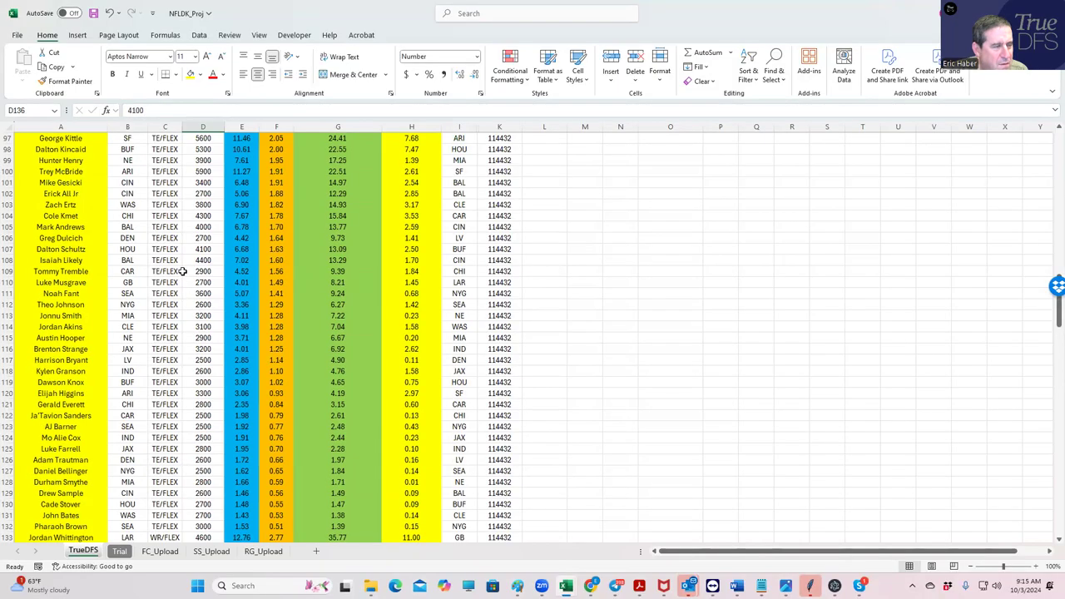
scroll(190, 272, up, 6)
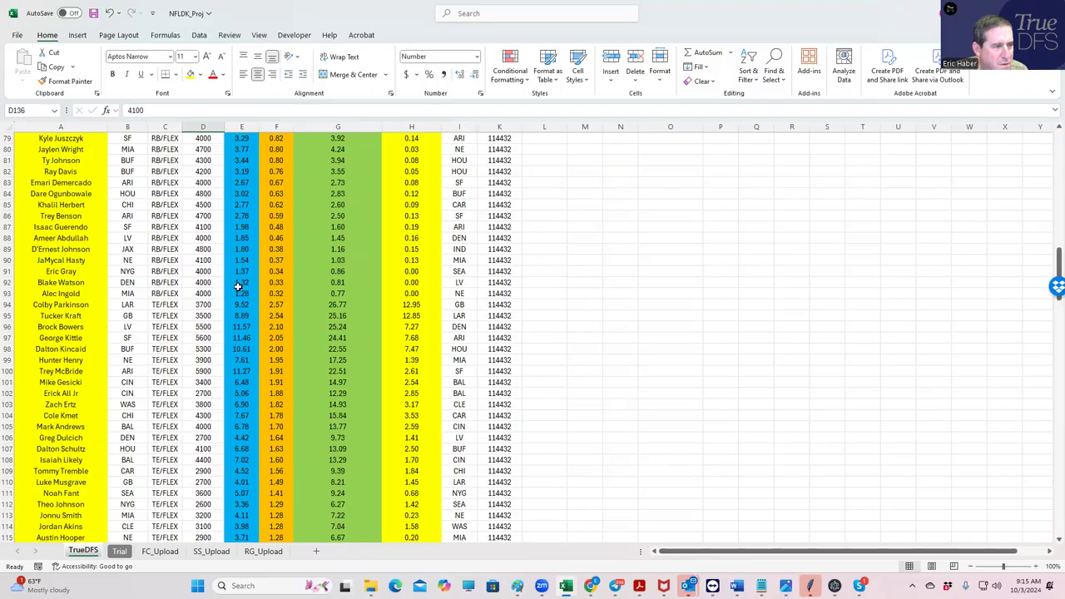
click(171, 305)
click(330, 303)
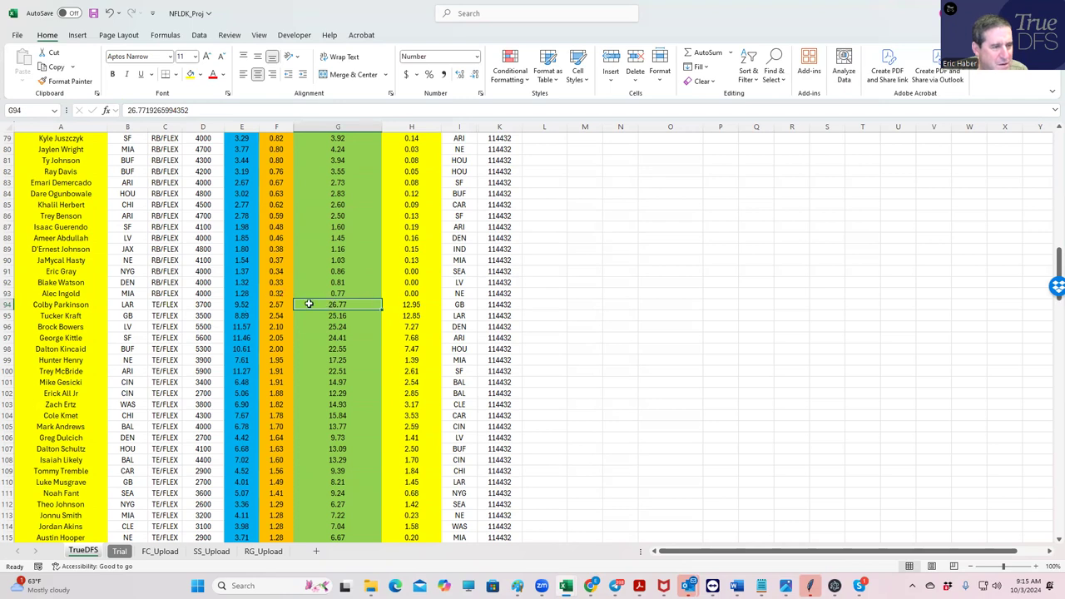
- Sort the players by Sheets Value Score from largest to smallest, followed by position from A to Z
scroll(389, 297, up, 20)
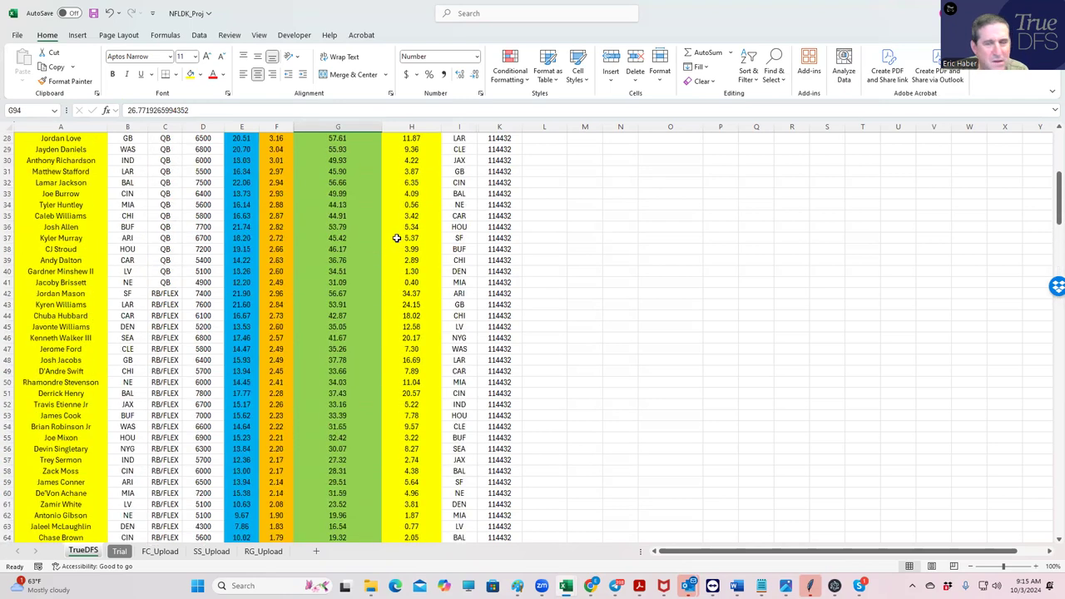
scroll(397, 239, up, 2)
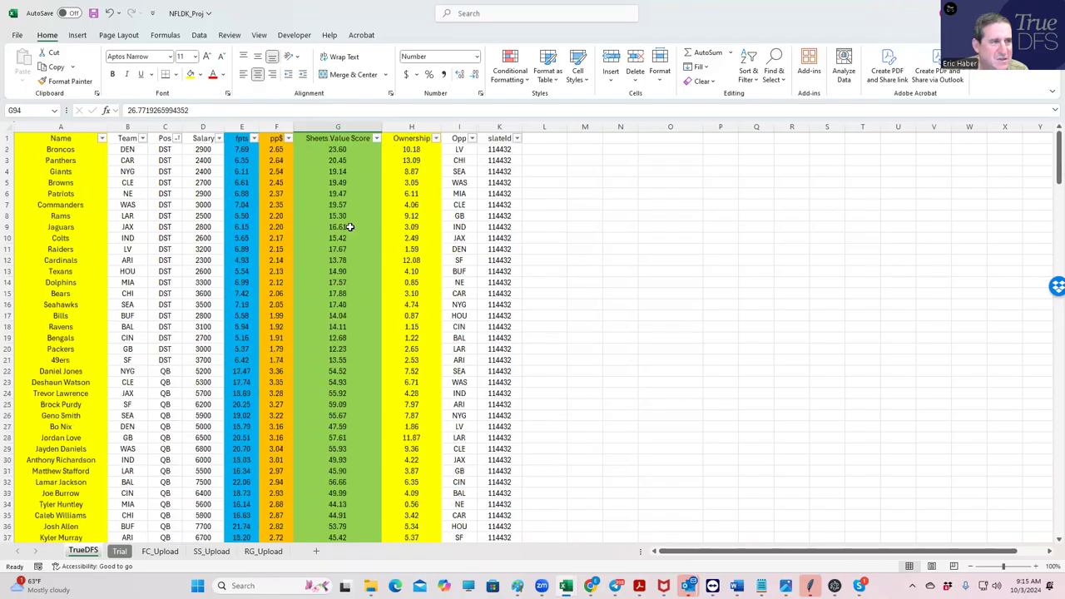
click(377, 142)
click(354, 166)
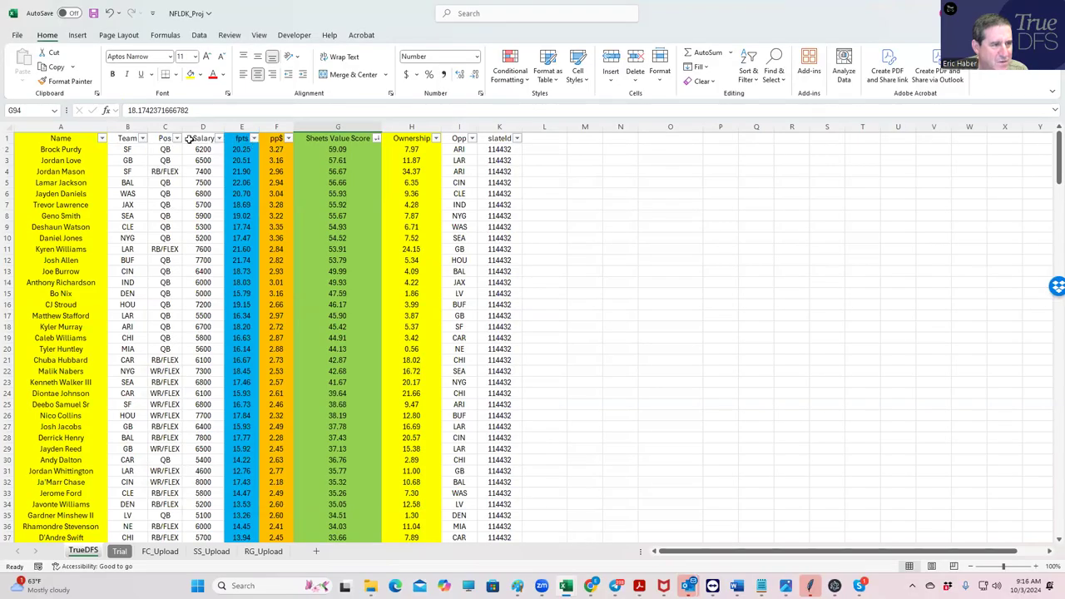
click(176, 138)
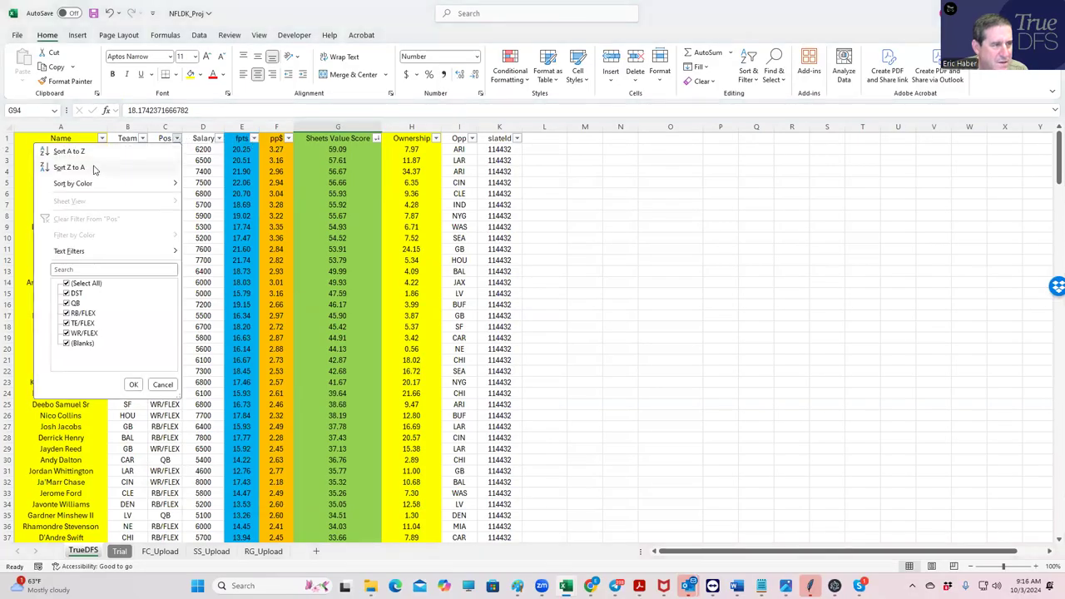
click(69, 152)
- Compare the Sheets Value Scores of the top tight ends, from Colby Parkinson and Brock Bowers down to Trey McBride
scroll(250, 375, down, 15)
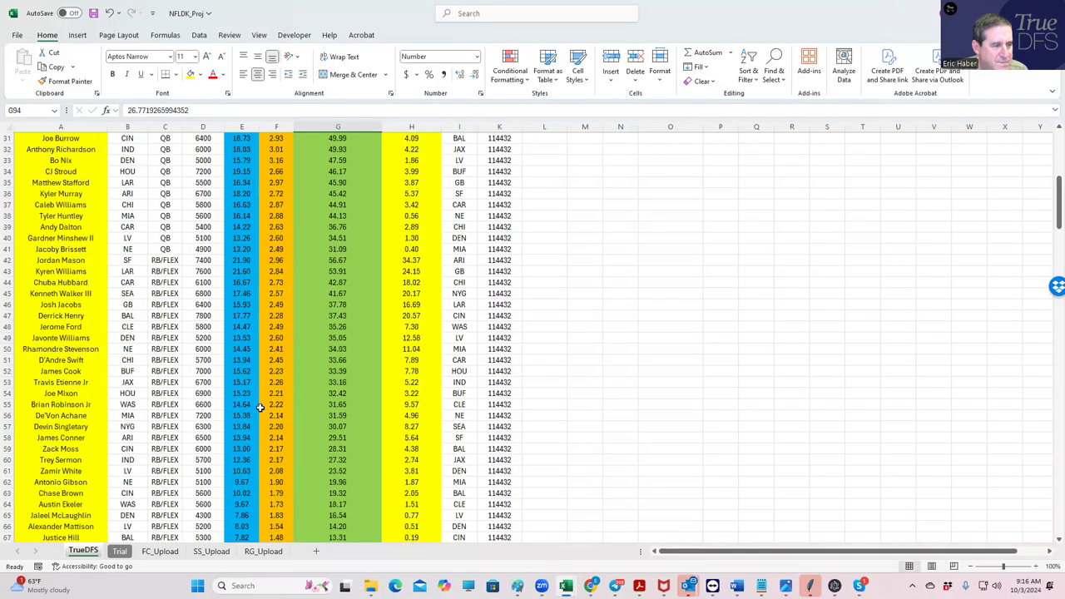
scroll(278, 426, down, 11)
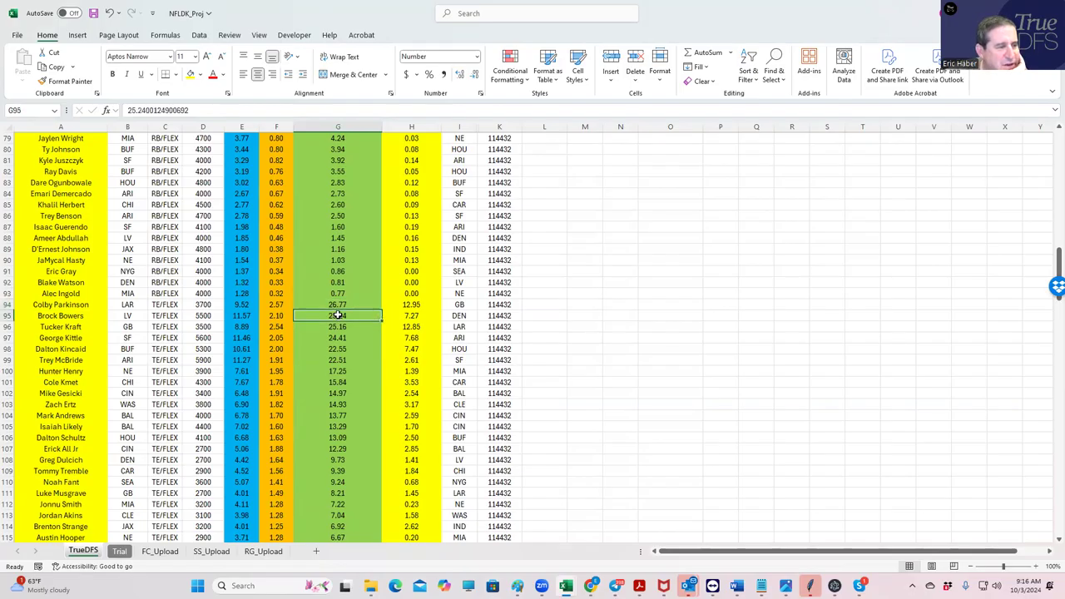
click(344, 315)
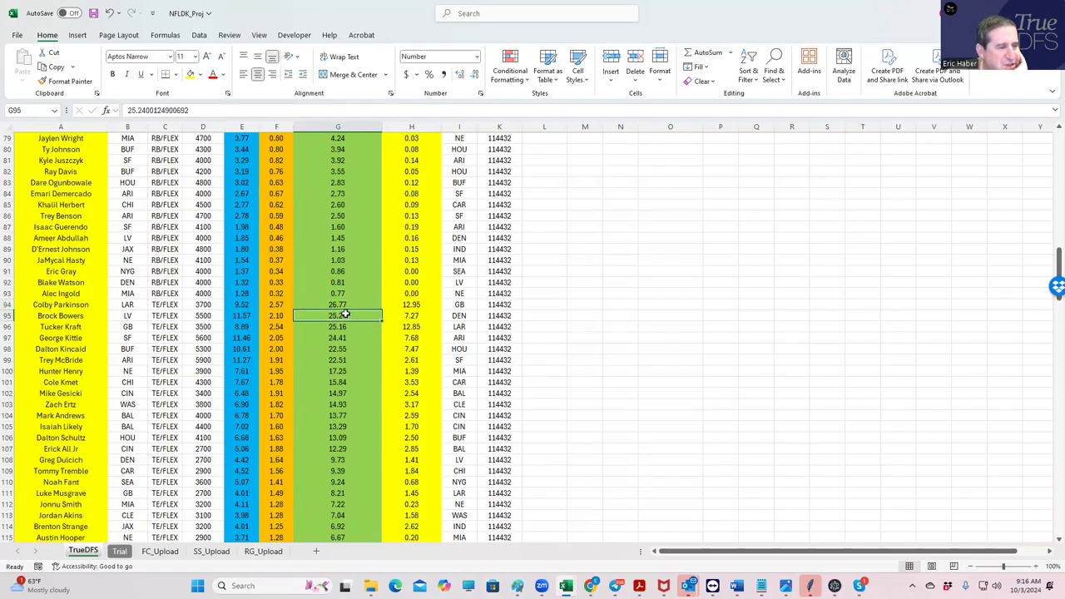
click(346, 306)
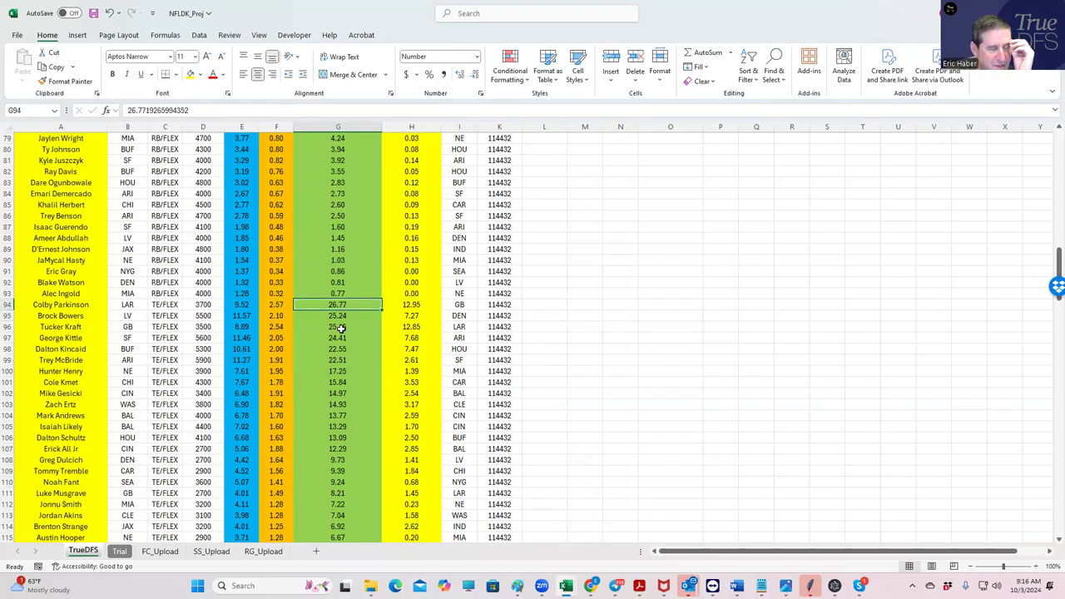
click(337, 361)
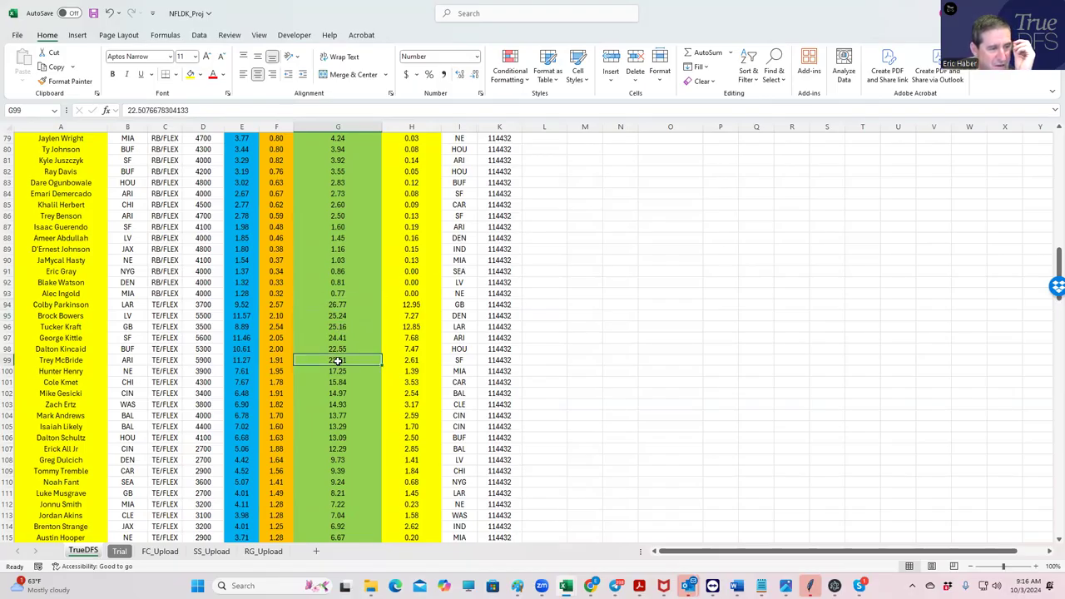
- Go through the positions of the top six tight ends from Colby Parkinson to Trey McBride and check Trey McBride's salary
click(152, 305)
click(165, 316)
click(165, 327)
click(166, 338)
click(162, 349)
click(162, 361)
click(194, 361)
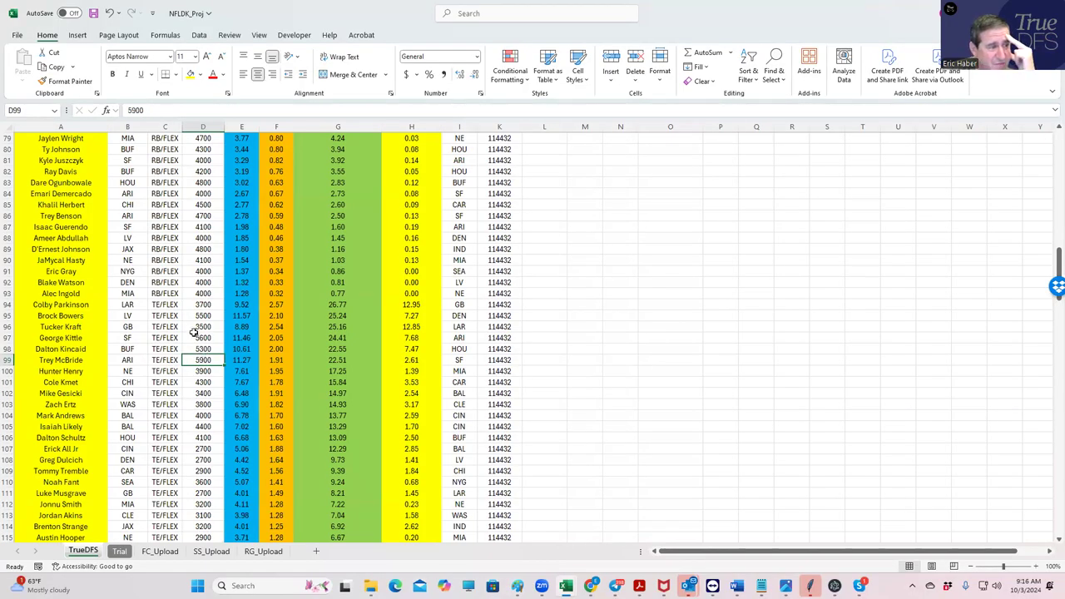
- Check Colby Parkinson's salary and pp$, and compare his Sheets Value Score with Brock Bowers's
click(204, 305)
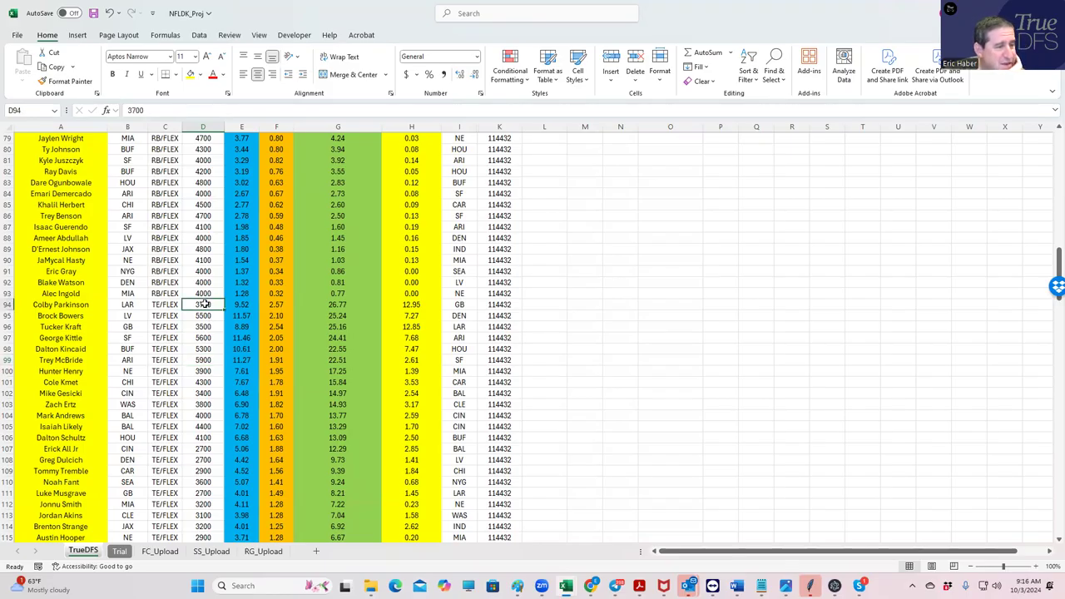
click(276, 304)
click(336, 314)
click(336, 306)
click(335, 313)
click(333, 305)
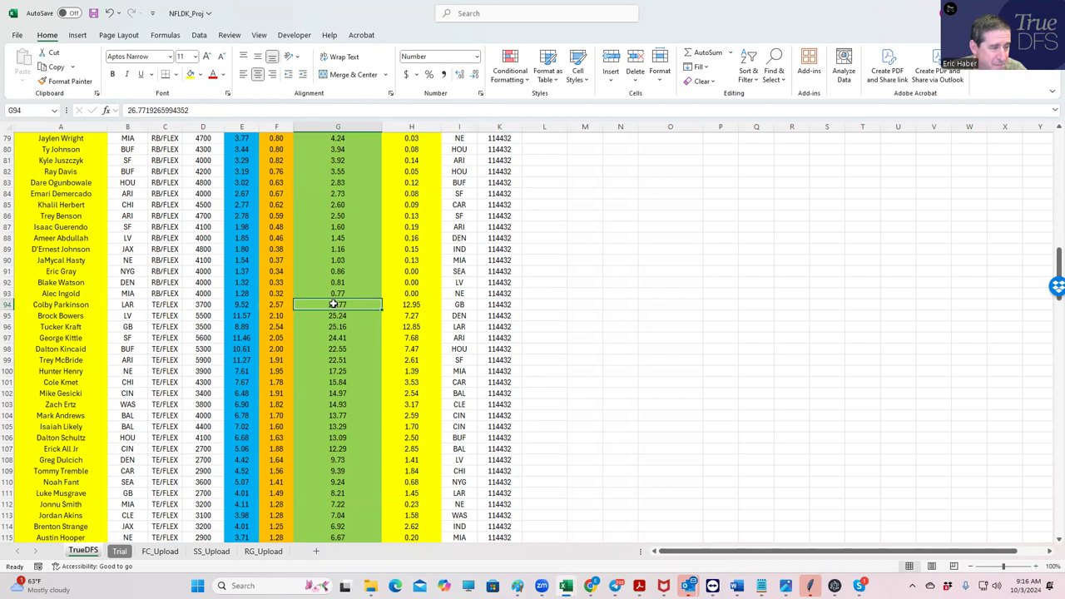
- Check Colby Parkinson's team, and compare his salary and Sheets Value Score with Tucker Kraft's
click(126, 304)
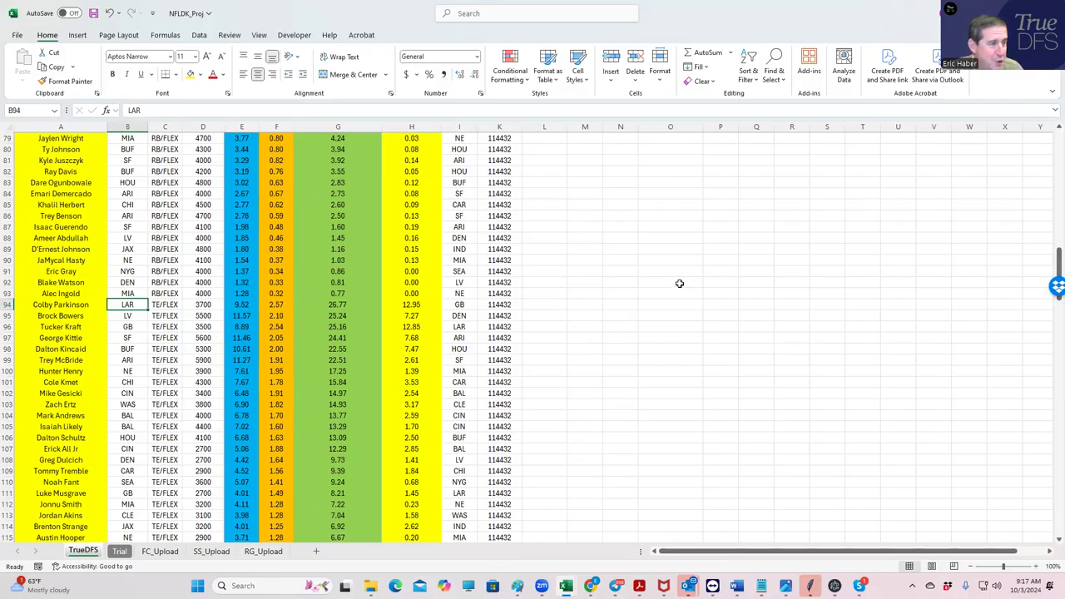
click(202, 327)
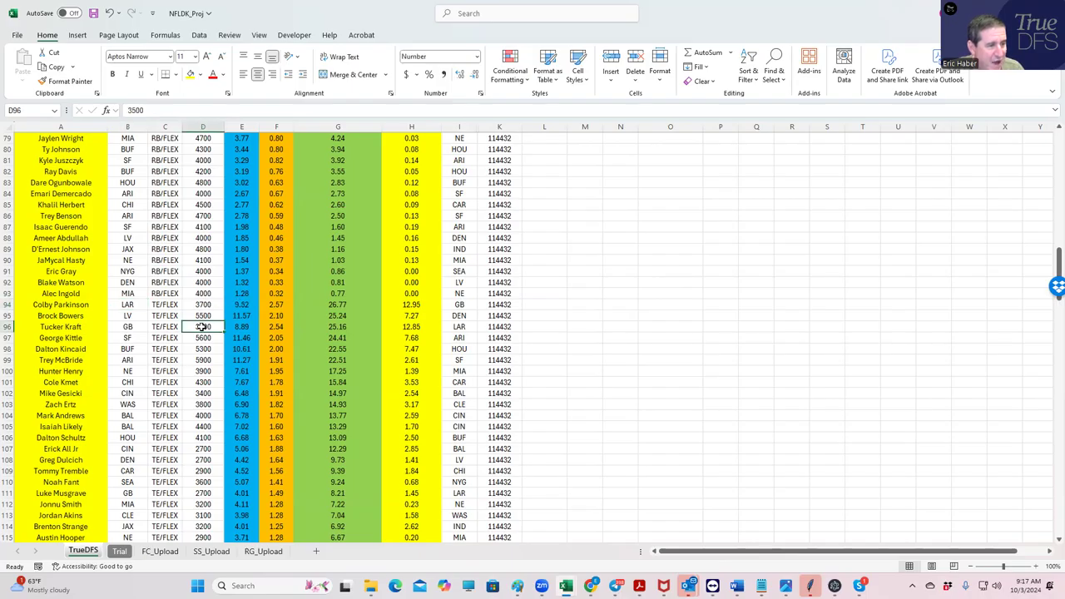
click(336, 328)
click(338, 305)
click(332, 326)
click(191, 326)
click(196, 306)
click(204, 325)
click(202, 308)
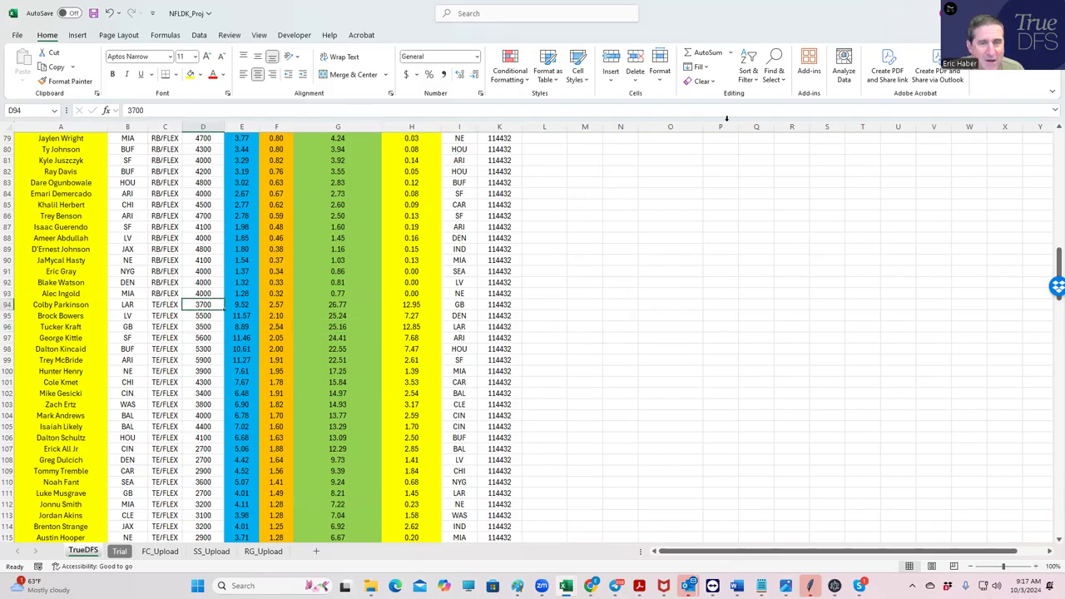
- Switch to the DraftKings contest page, search the player pool for "Kra", and add T. Kraft to the lineup as tight end
click(981, 13)
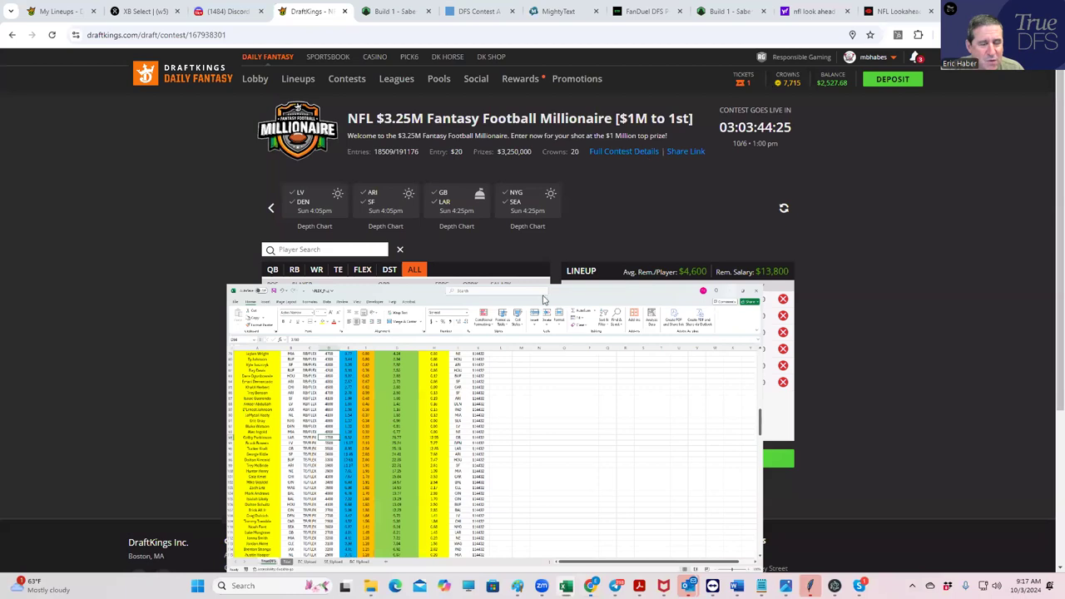
click(298, 249)
text(Kra)
click(539, 298)
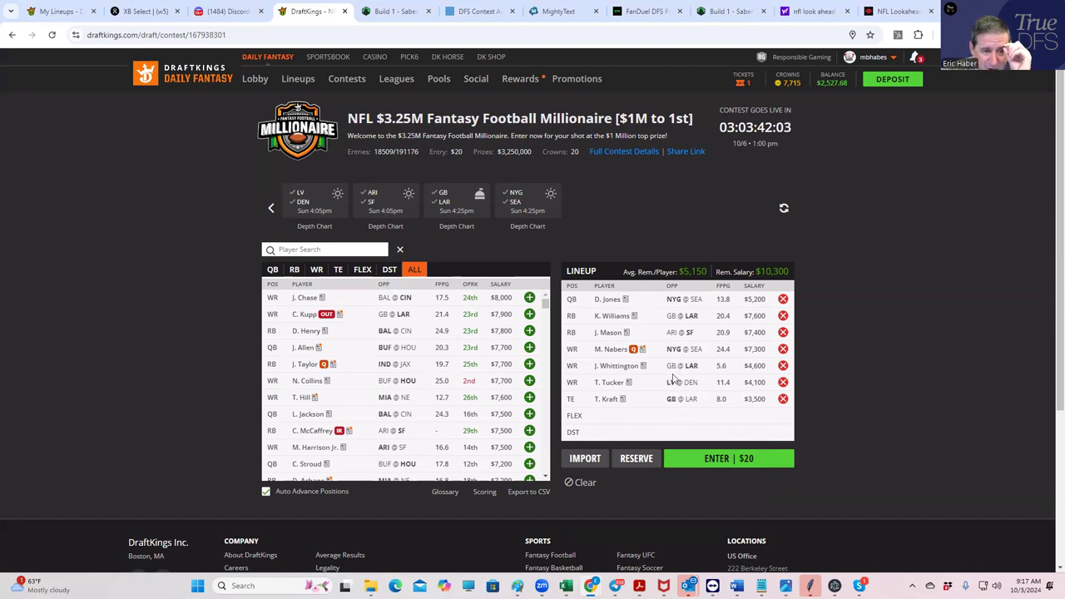
- Review Tre Tucker's game log from his player card in the lineup, and close the card
click(610, 384)
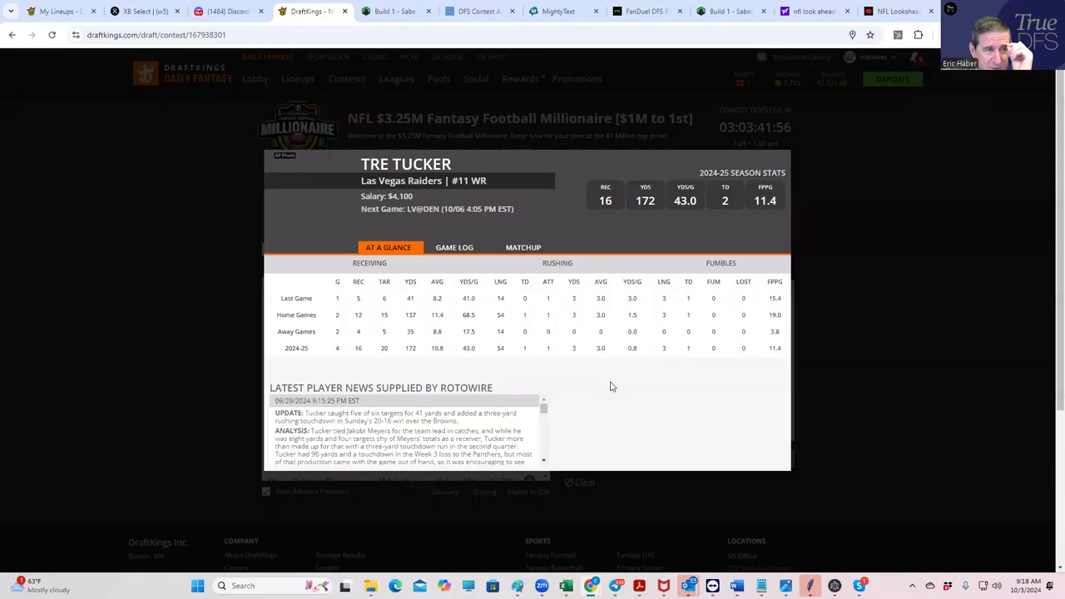
click(477, 250)
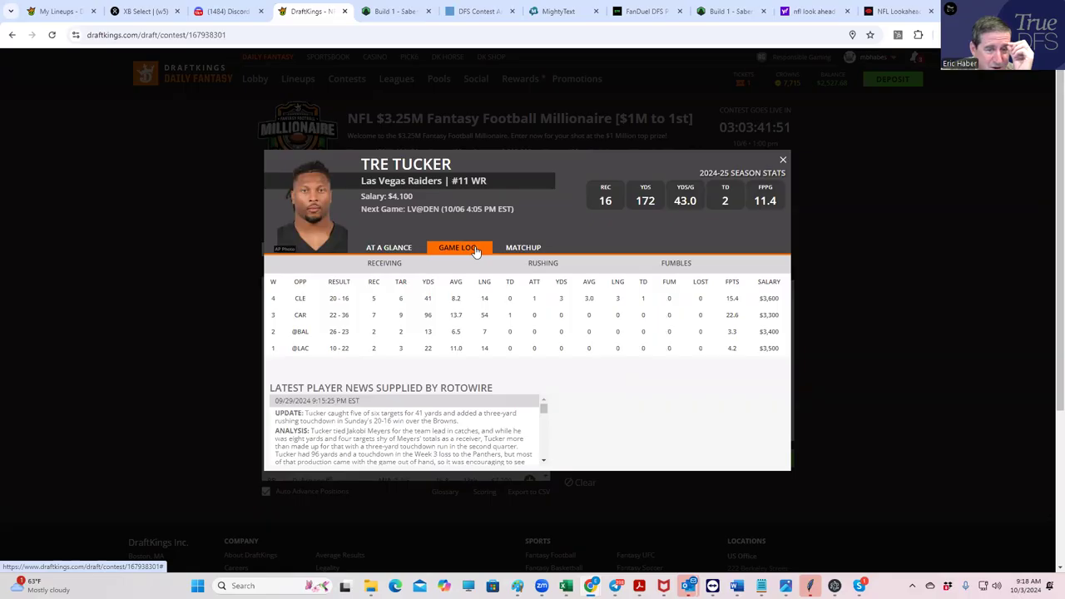
click(783, 161)
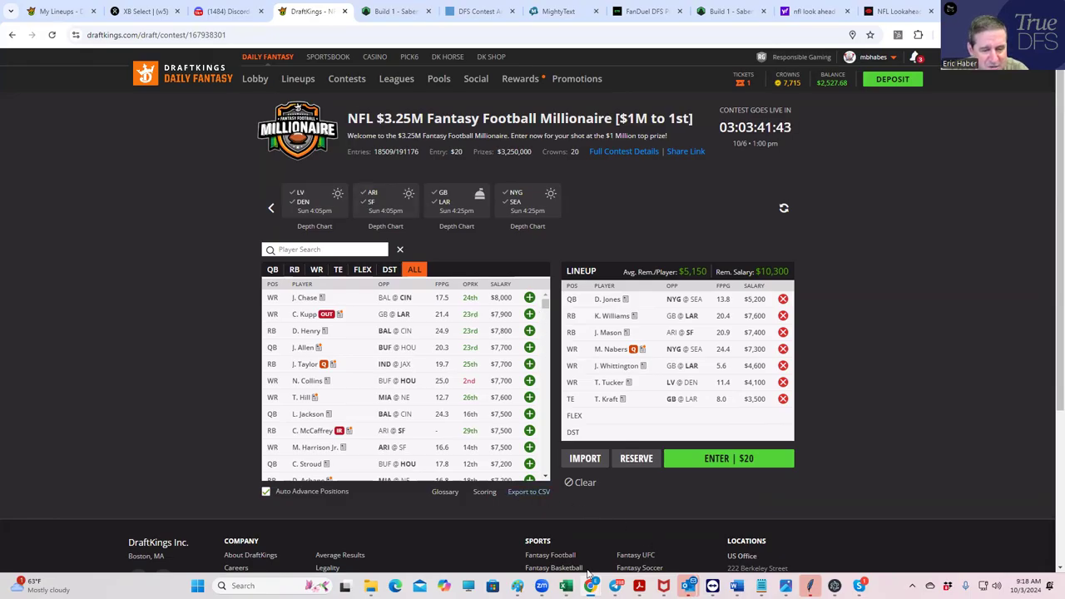
- Switch to the NFLDK_Proj workbook in Excel and sort by Sheets Value Score from largest to smallest, followed by position from A to Z
mouse_move(567, 583)
scroll(567, 533, down, 5)
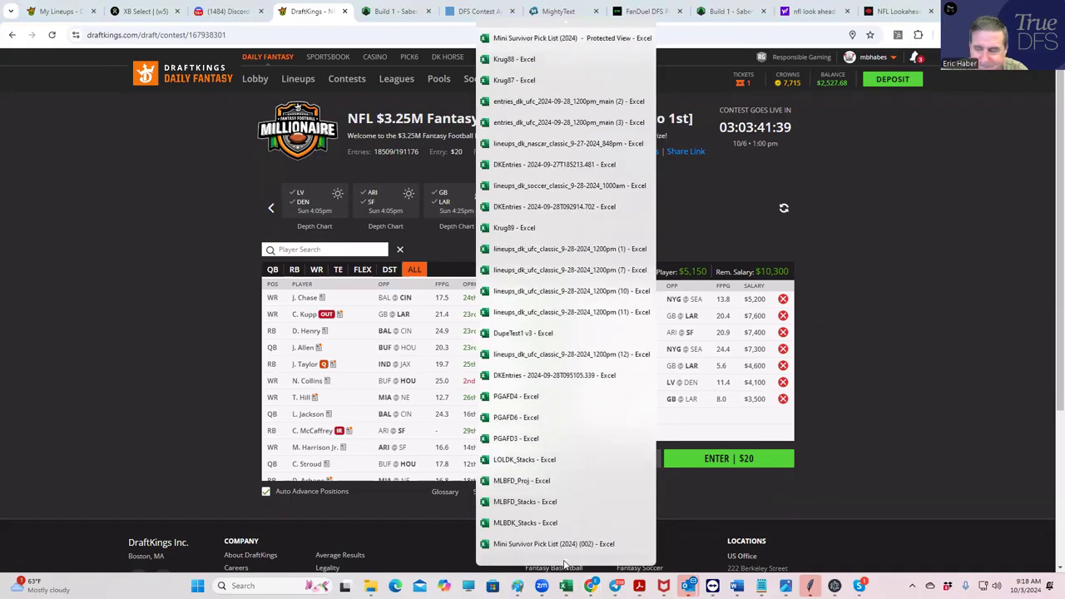
scroll(564, 533, down, 3)
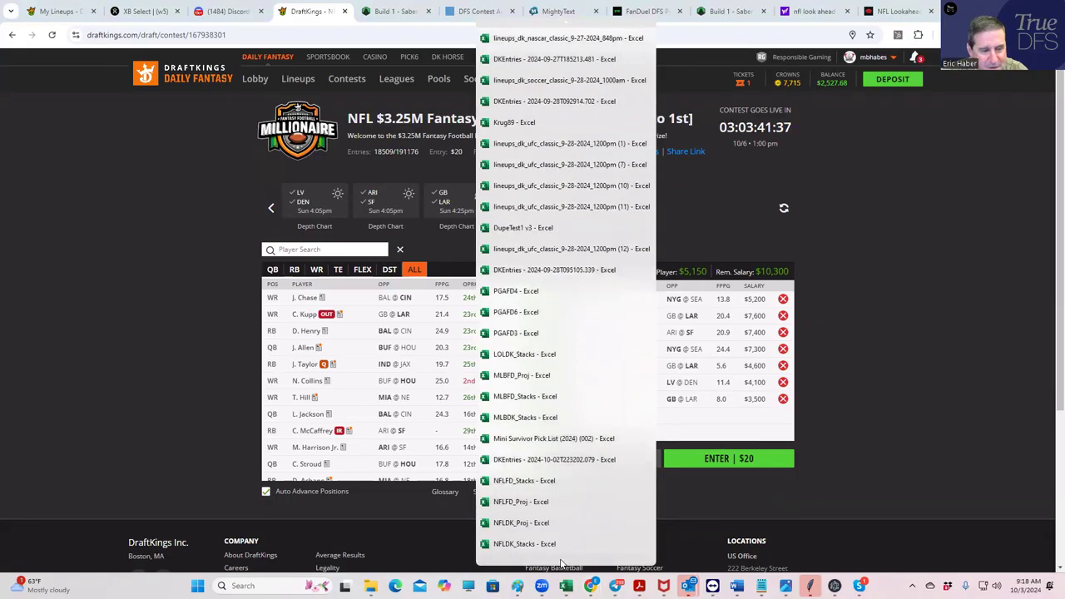
click(521, 522)
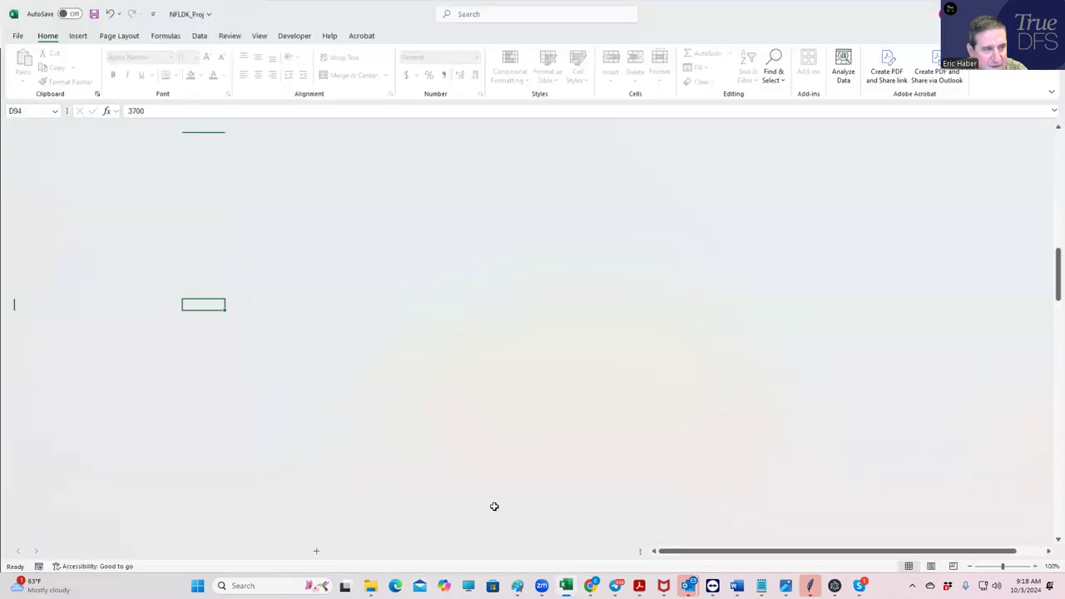
scroll(373, 200, up, 20)
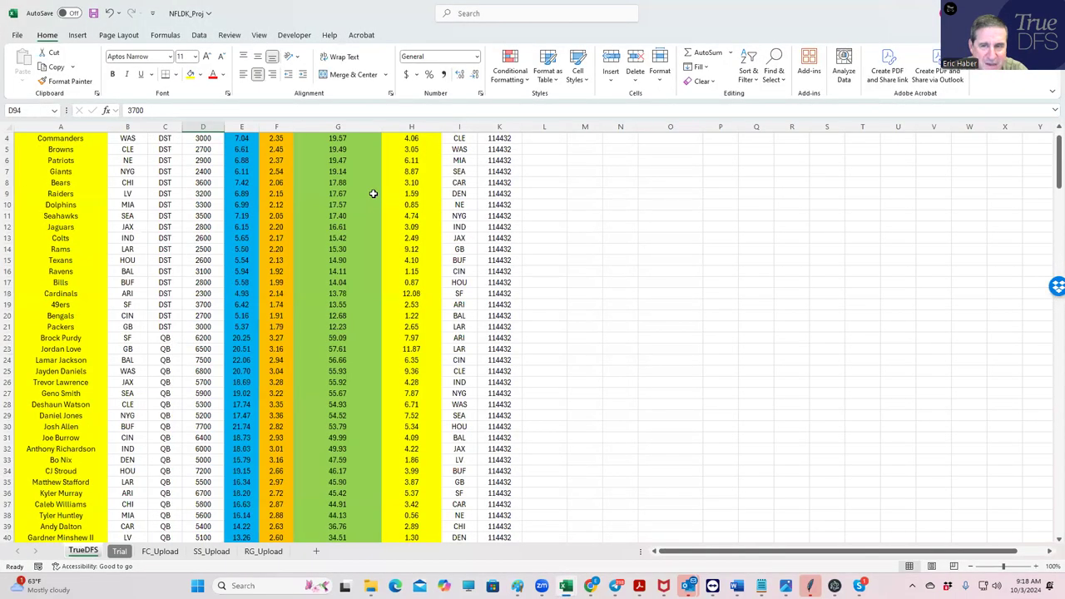
scroll(373, 193, up, 1)
click(376, 138)
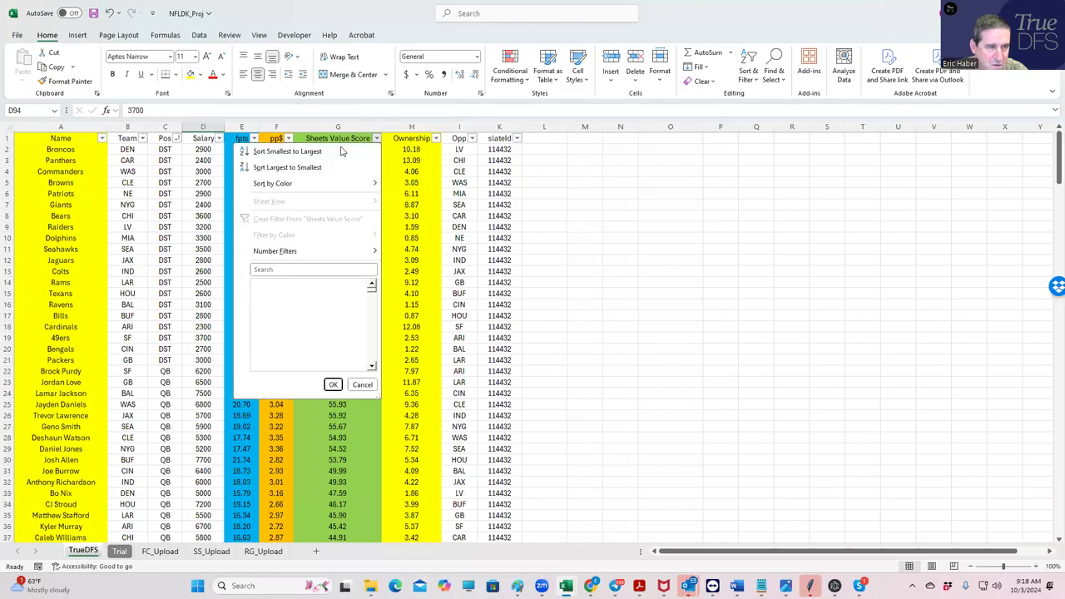
click(283, 167)
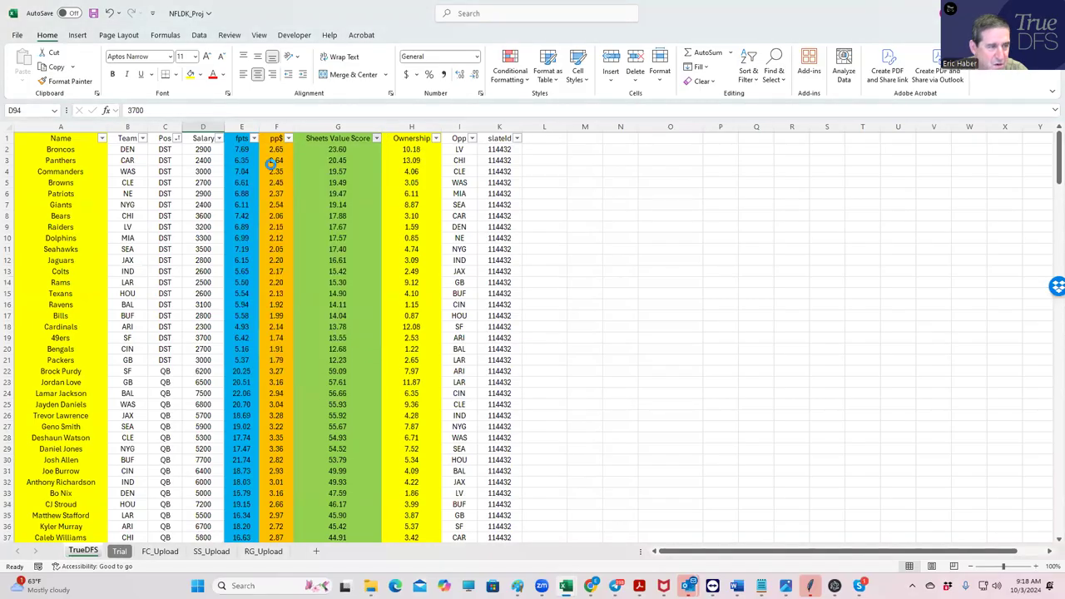
click(176, 139)
click(104, 153)
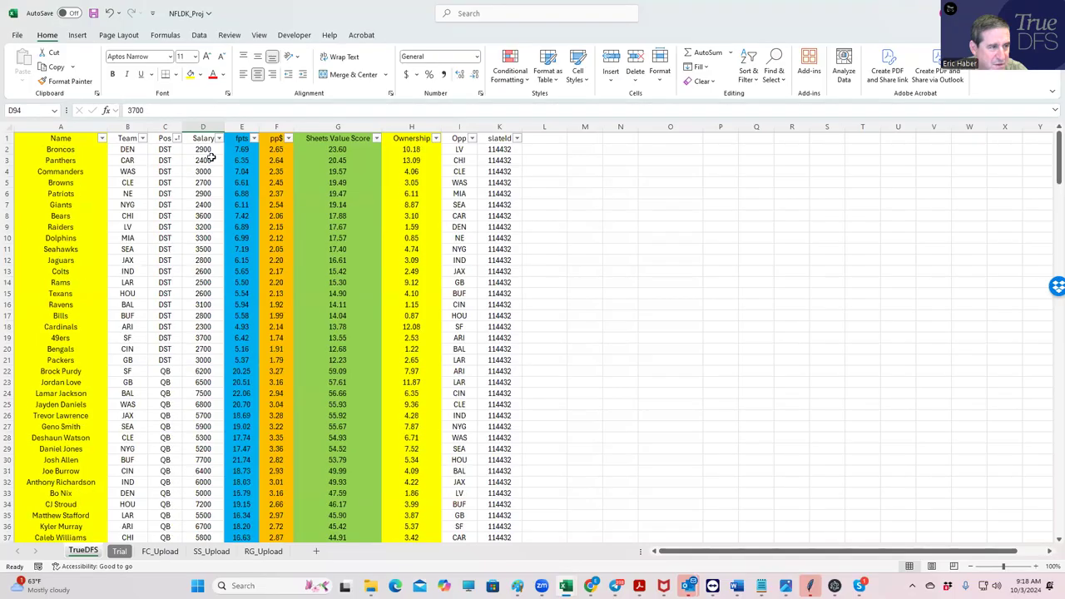
click(335, 159)
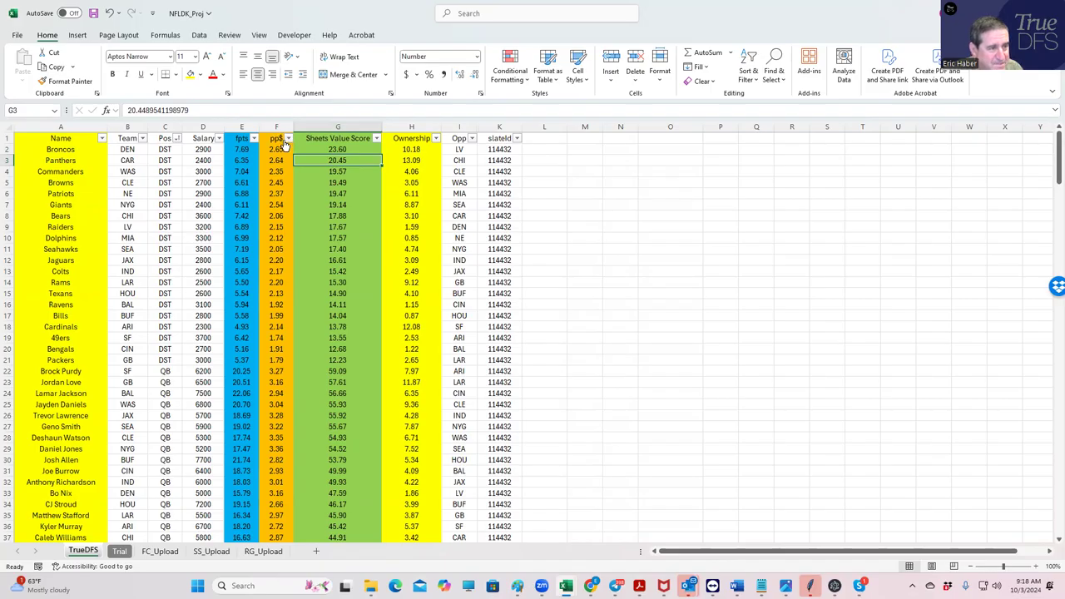
- Re-sort the players by pp$ from largest to smallest, followed by position from A to Z
click(288, 138)
click(223, 167)
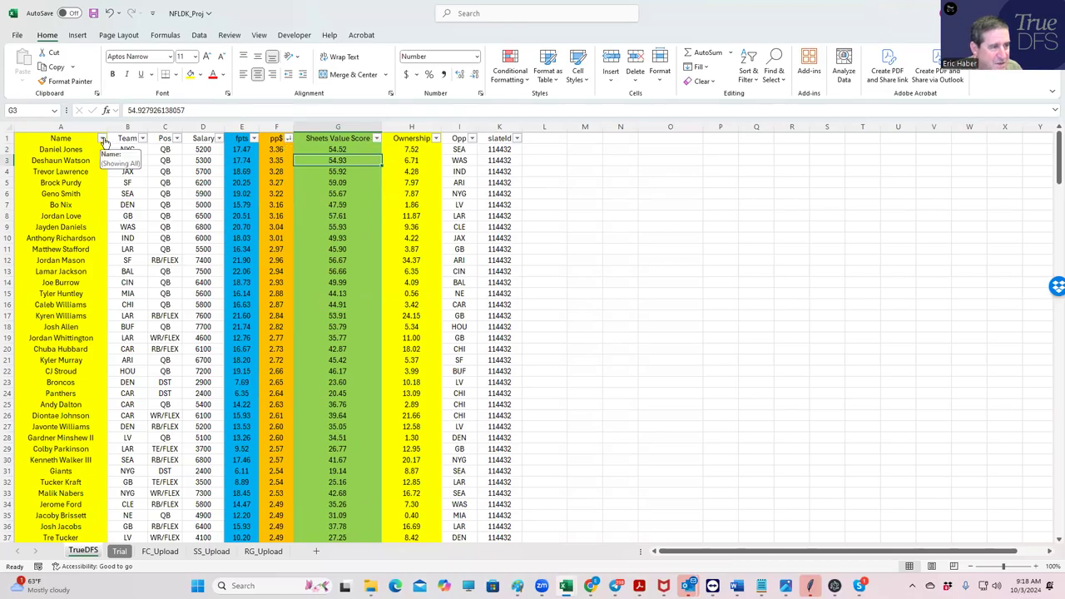
click(177, 138)
click(98, 170)
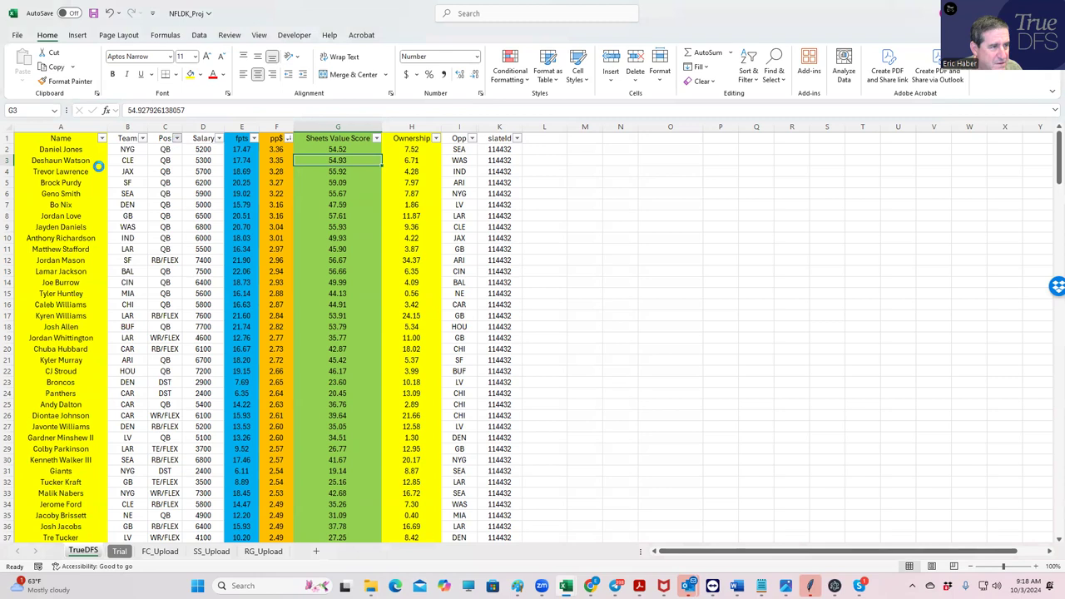
click(177, 138)
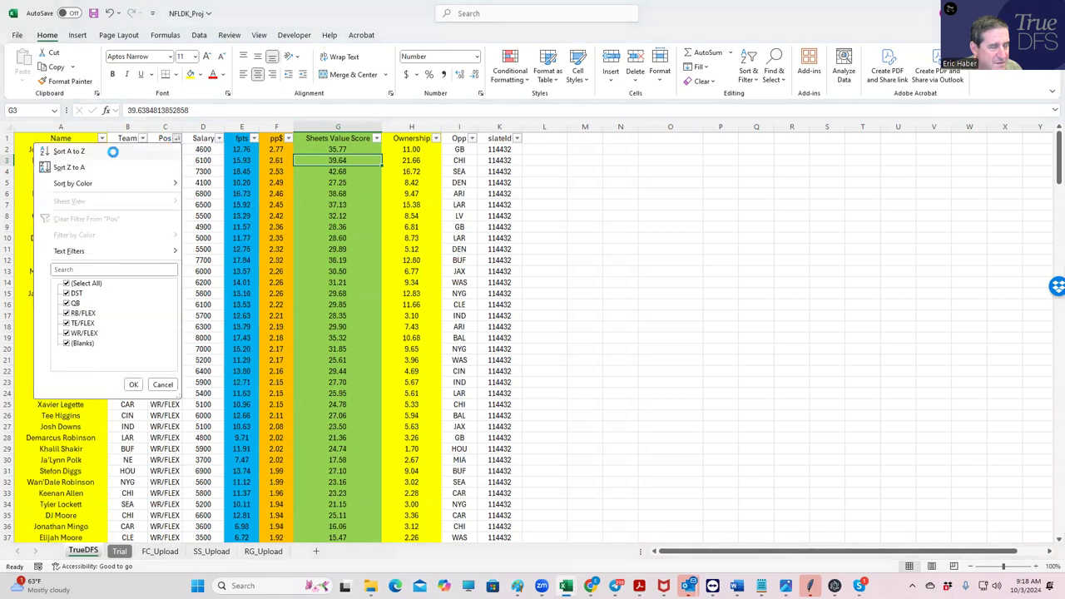
click(113, 151)
- Compare the Broncos and Panthers defenses by pp$, Sheets Value Score and ownership
click(169, 152)
click(268, 151)
click(265, 162)
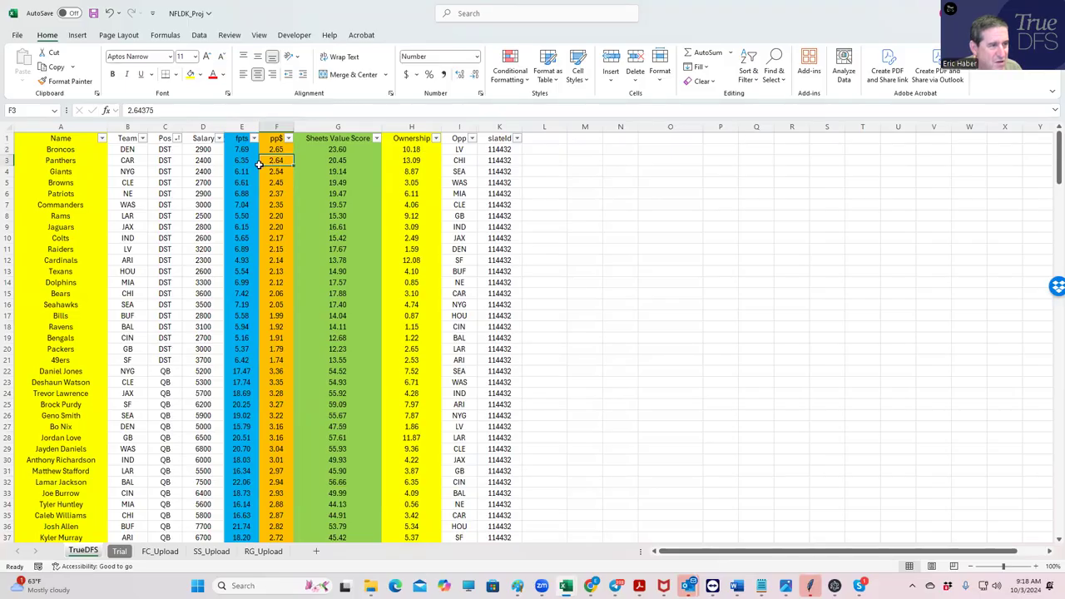
click(330, 161)
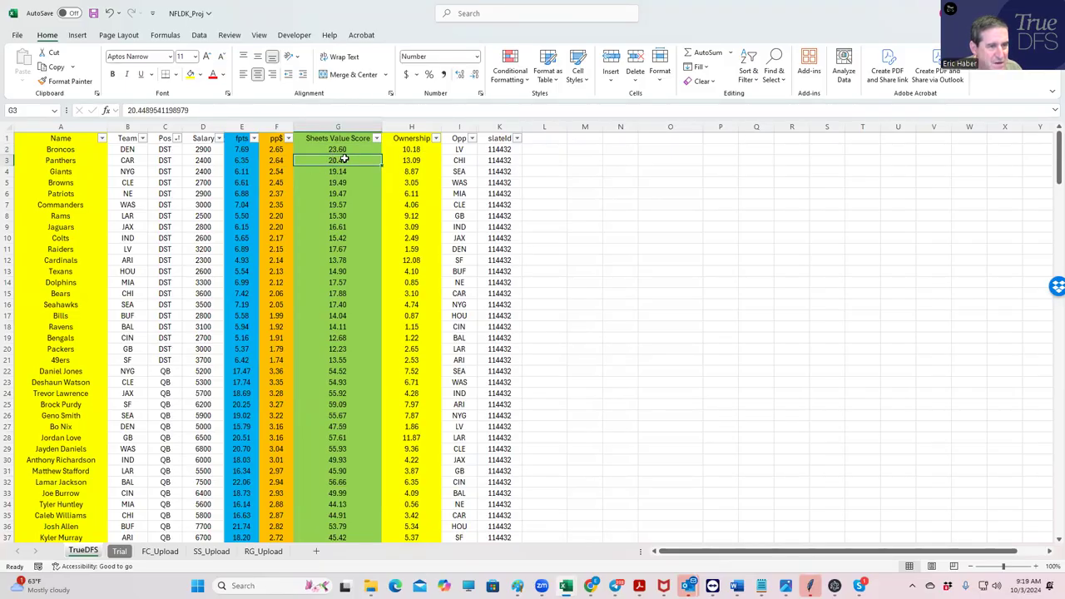
click(401, 153)
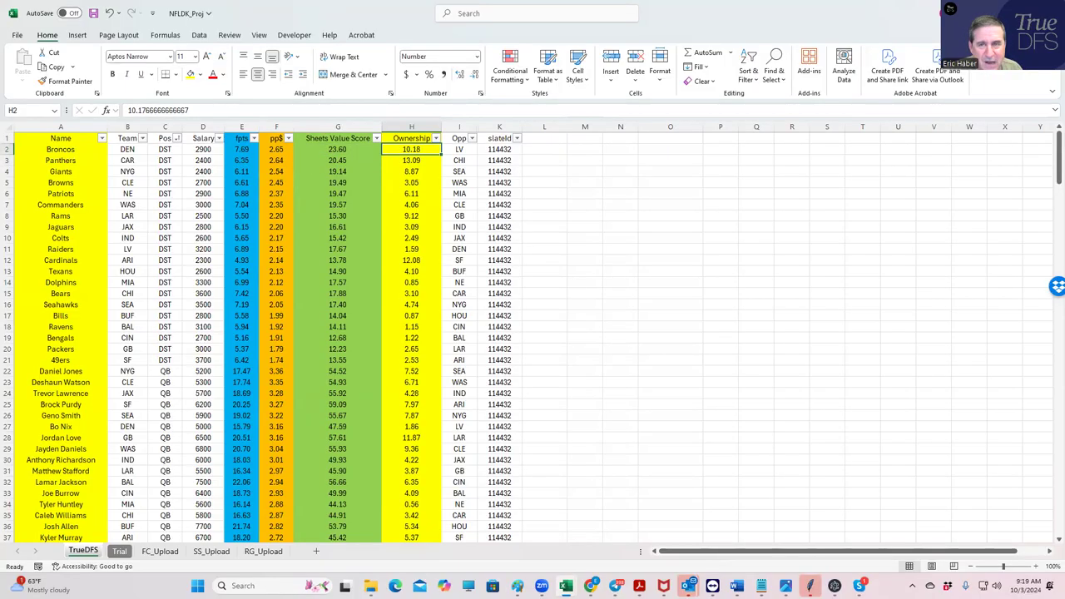
- Switch to the DraftKings lineup page in the browser, search the player pool for the Broncos, and add them as the defense
key(super+Down)
key(alt+Tab)
click(389, 270)
text(DEN)
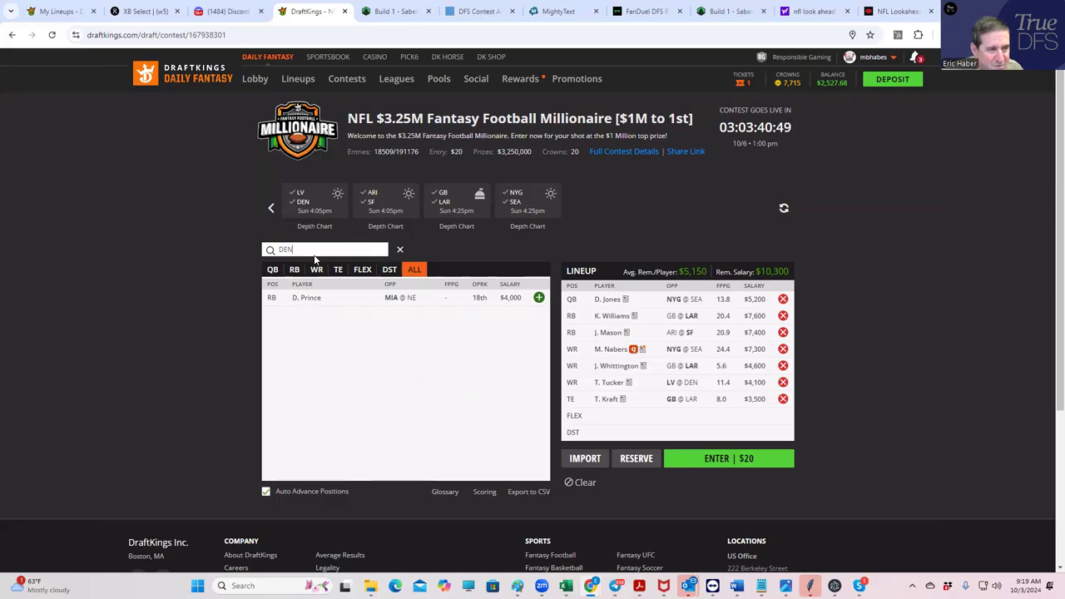
drag(316, 250, 250, 250)
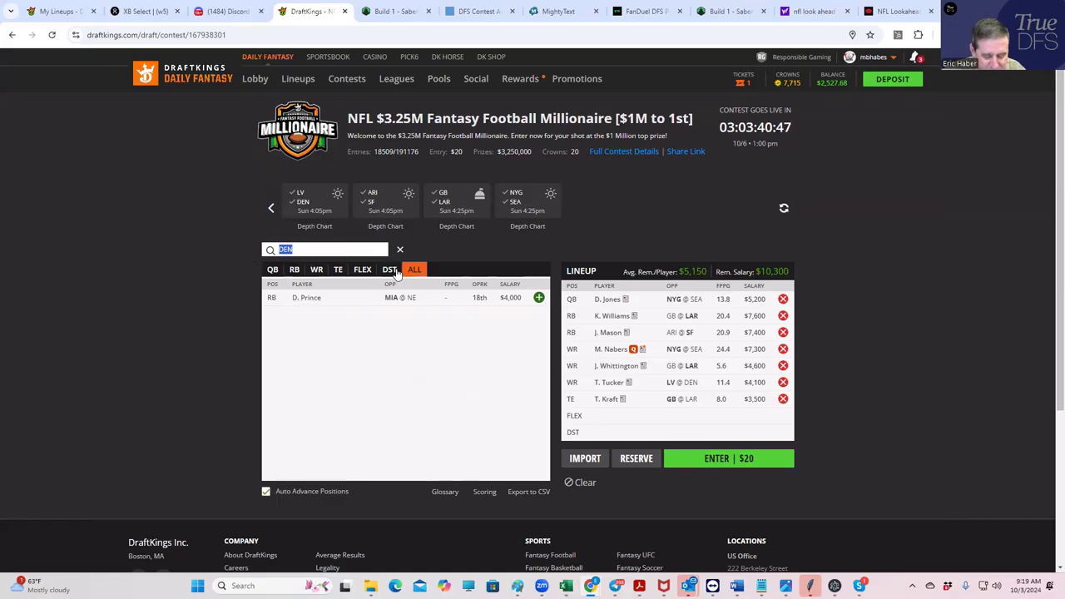
text(BR)
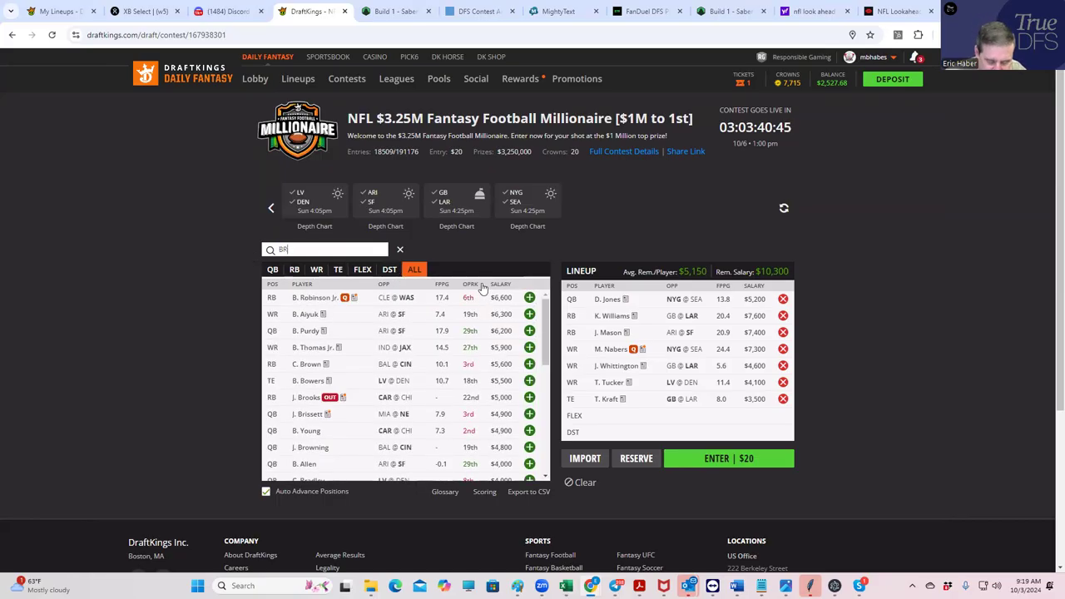
text(ON)
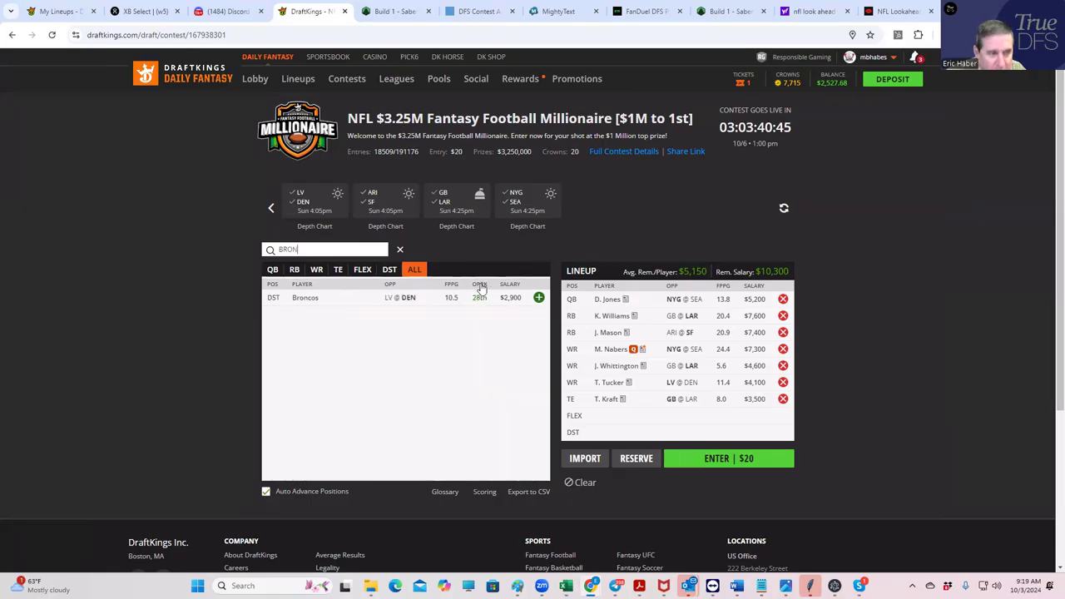
click(539, 298)
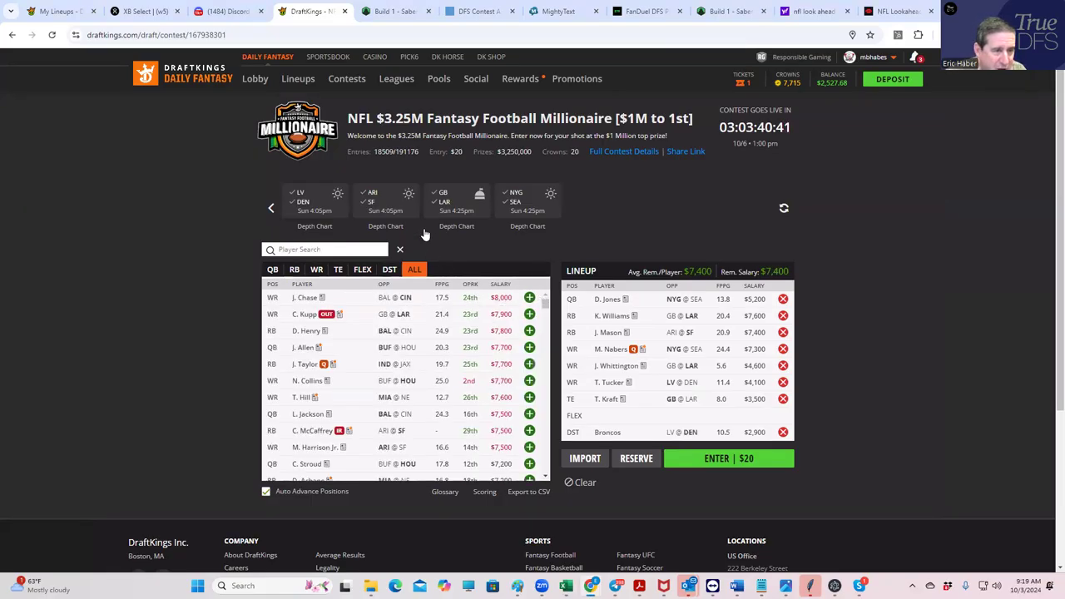
- Filter the player pool to Seattle in the NYG-SEA game and add D. Metcalf as the FLEX player
click(273, 209)
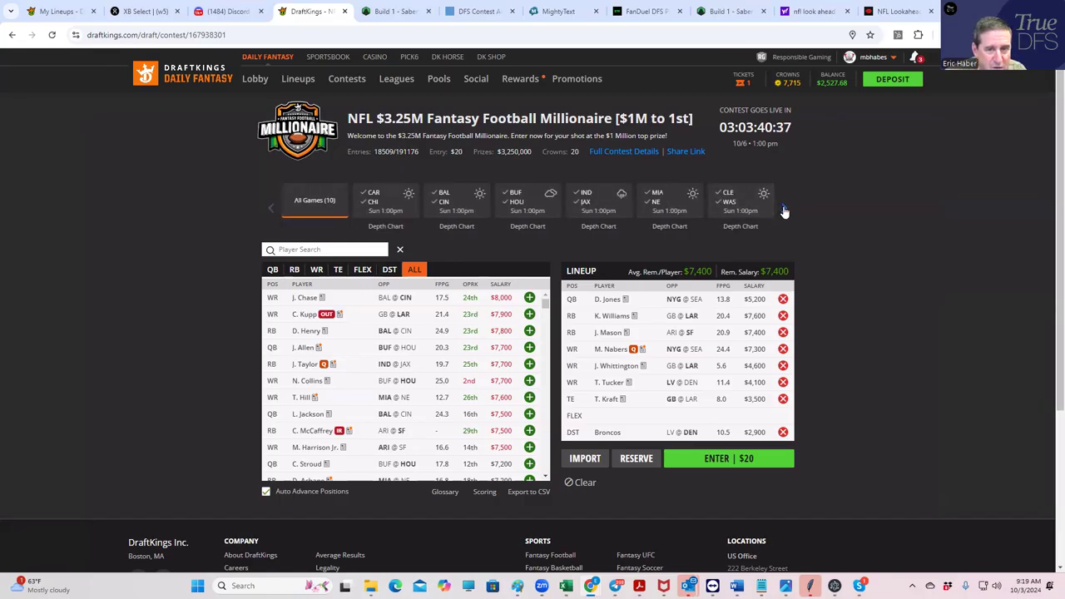
click(783, 210)
click(518, 204)
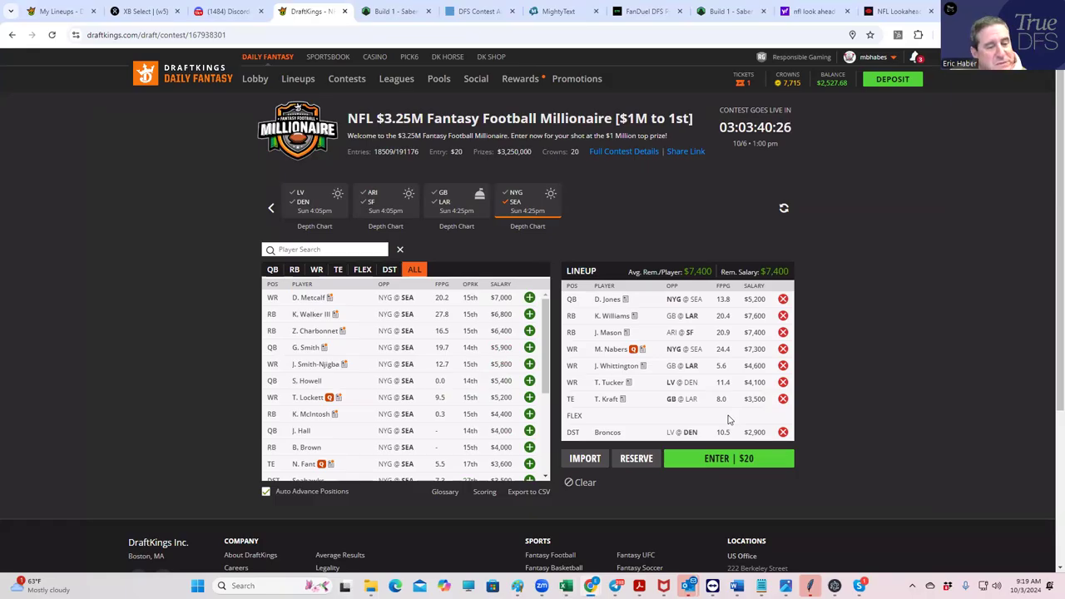
click(530, 297)
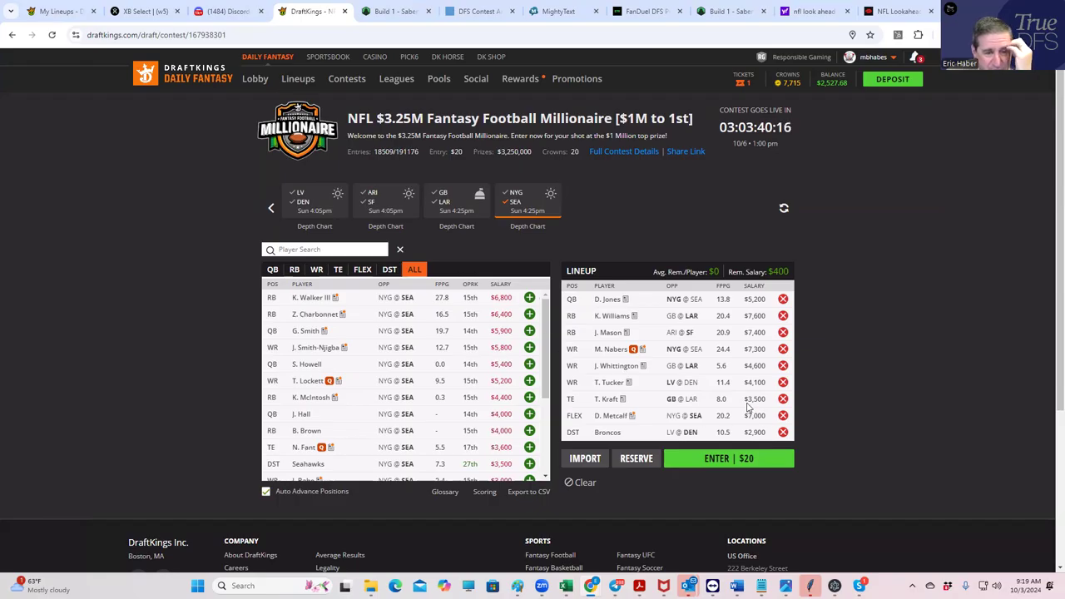
- Narrow the player pool to Rams quarterbacks and replace D. Jones with M. Stafford in the lineup
click(271, 270)
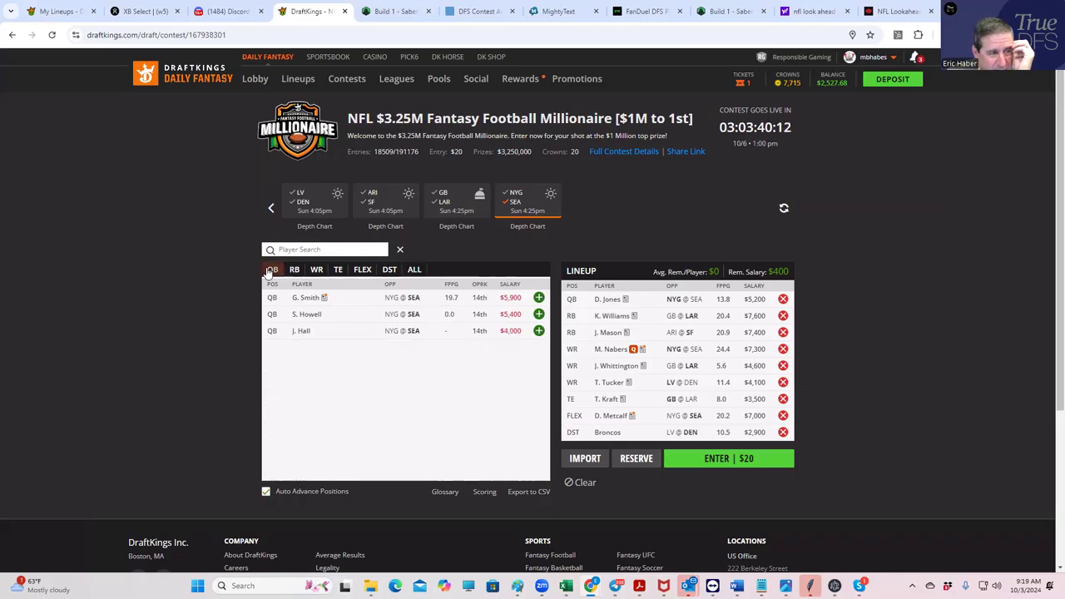
click(514, 202)
click(444, 208)
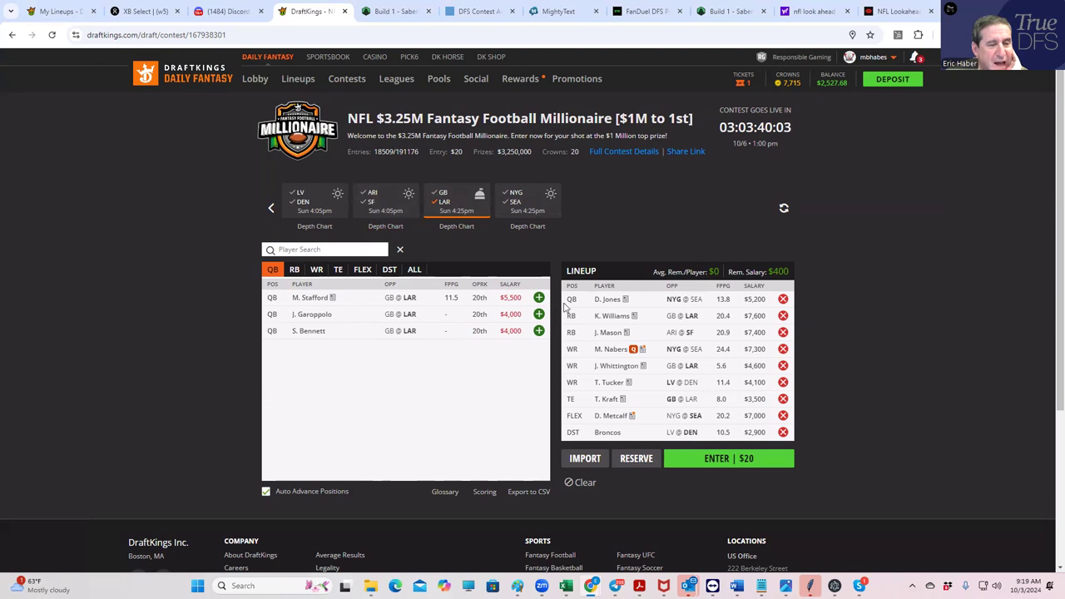
click(783, 299)
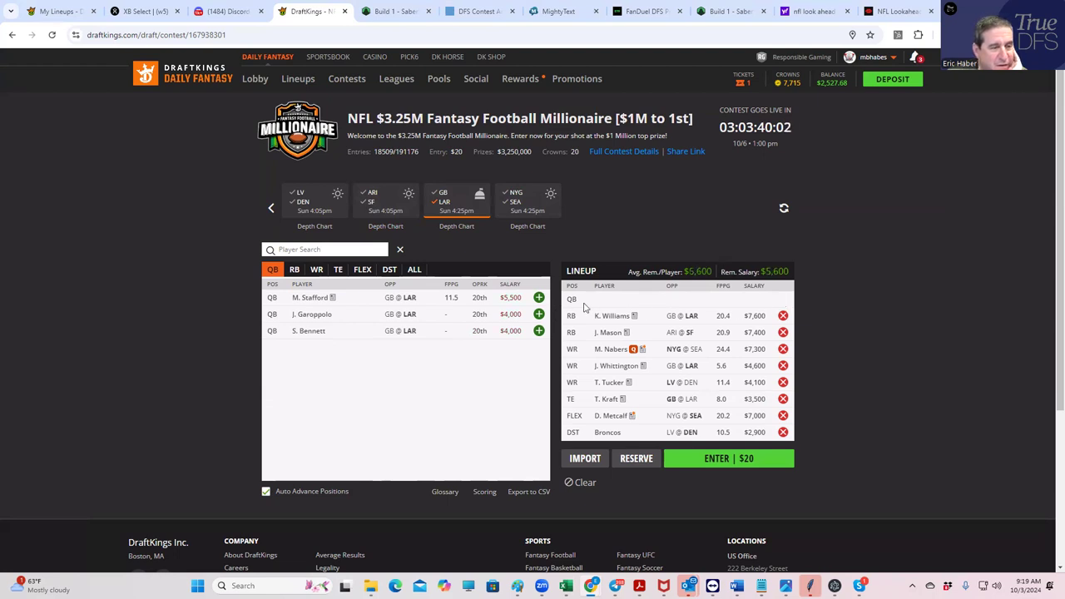
click(539, 297)
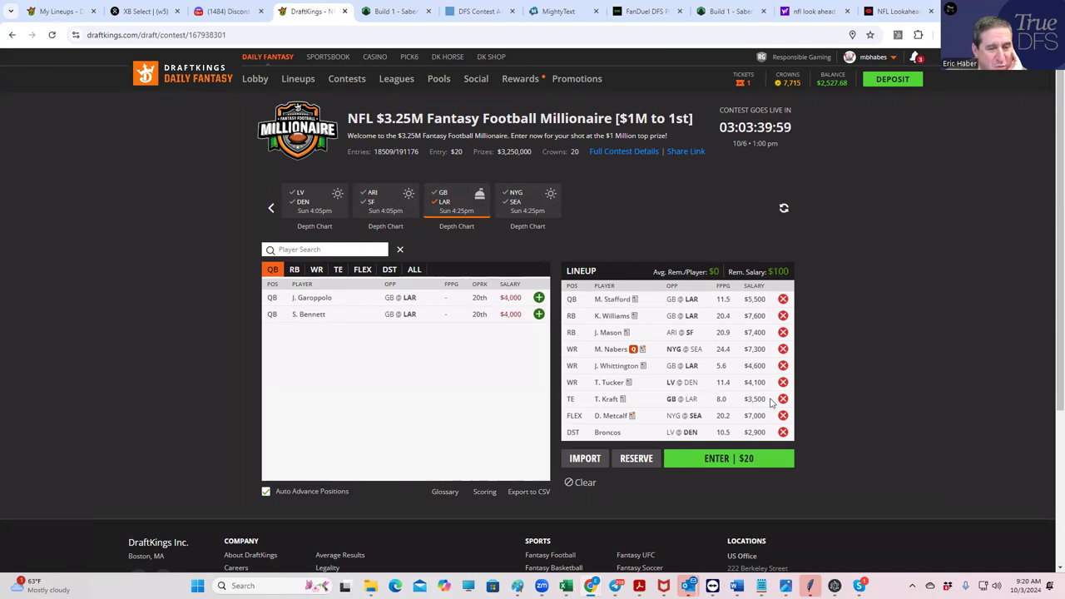